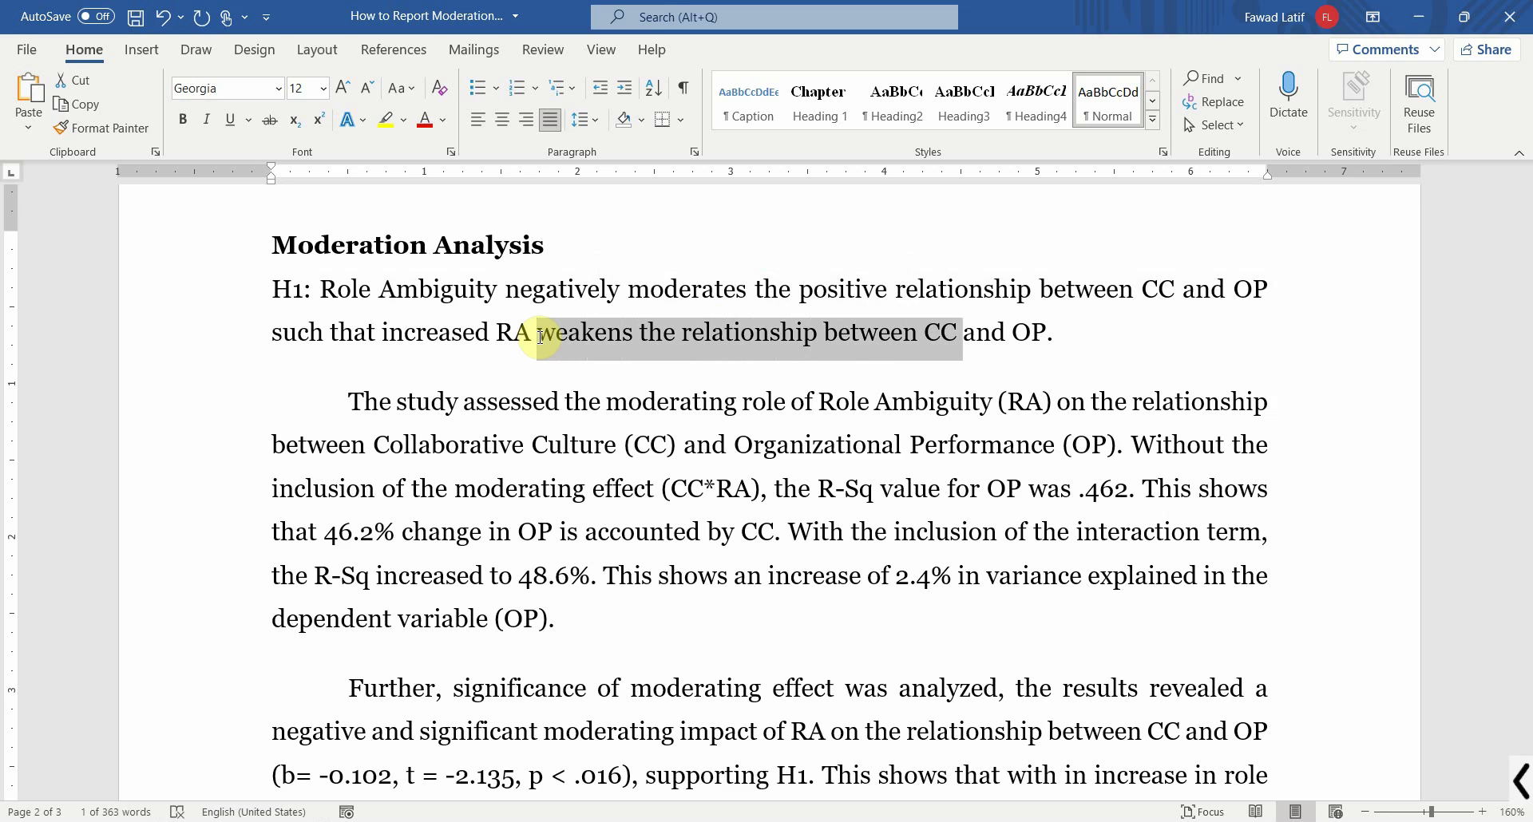
# Review hypothesis H1 and the opening sentences on the moderating role of Role Ambiguity
pyautogui.click(941, 345)
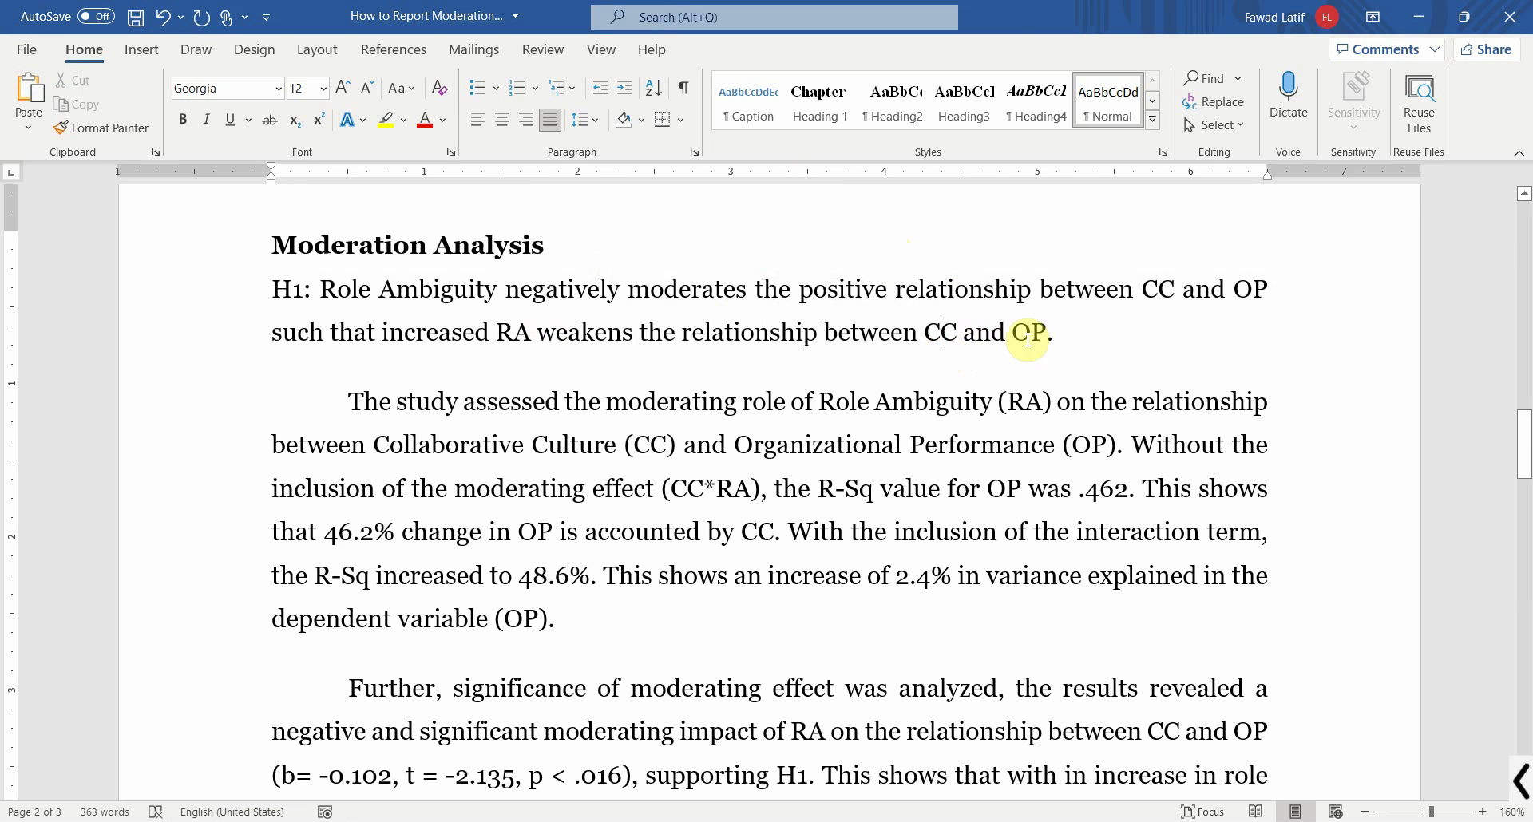
pyautogui.moveTo(495, 324); pyautogui.dragTo(524, 330)
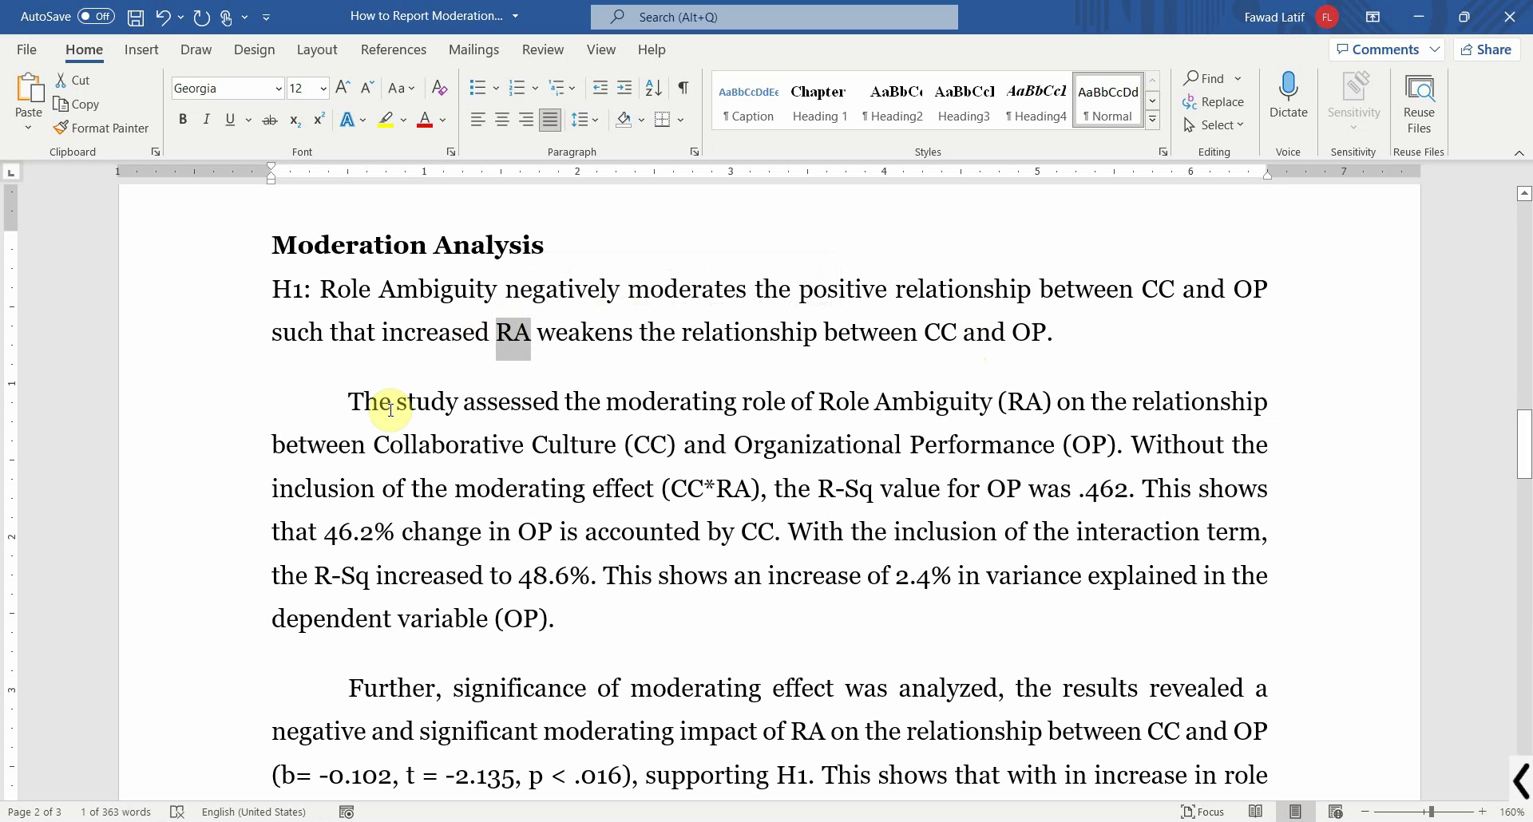
pyautogui.moveTo(338, 399); pyautogui.dragTo(1110, 441)
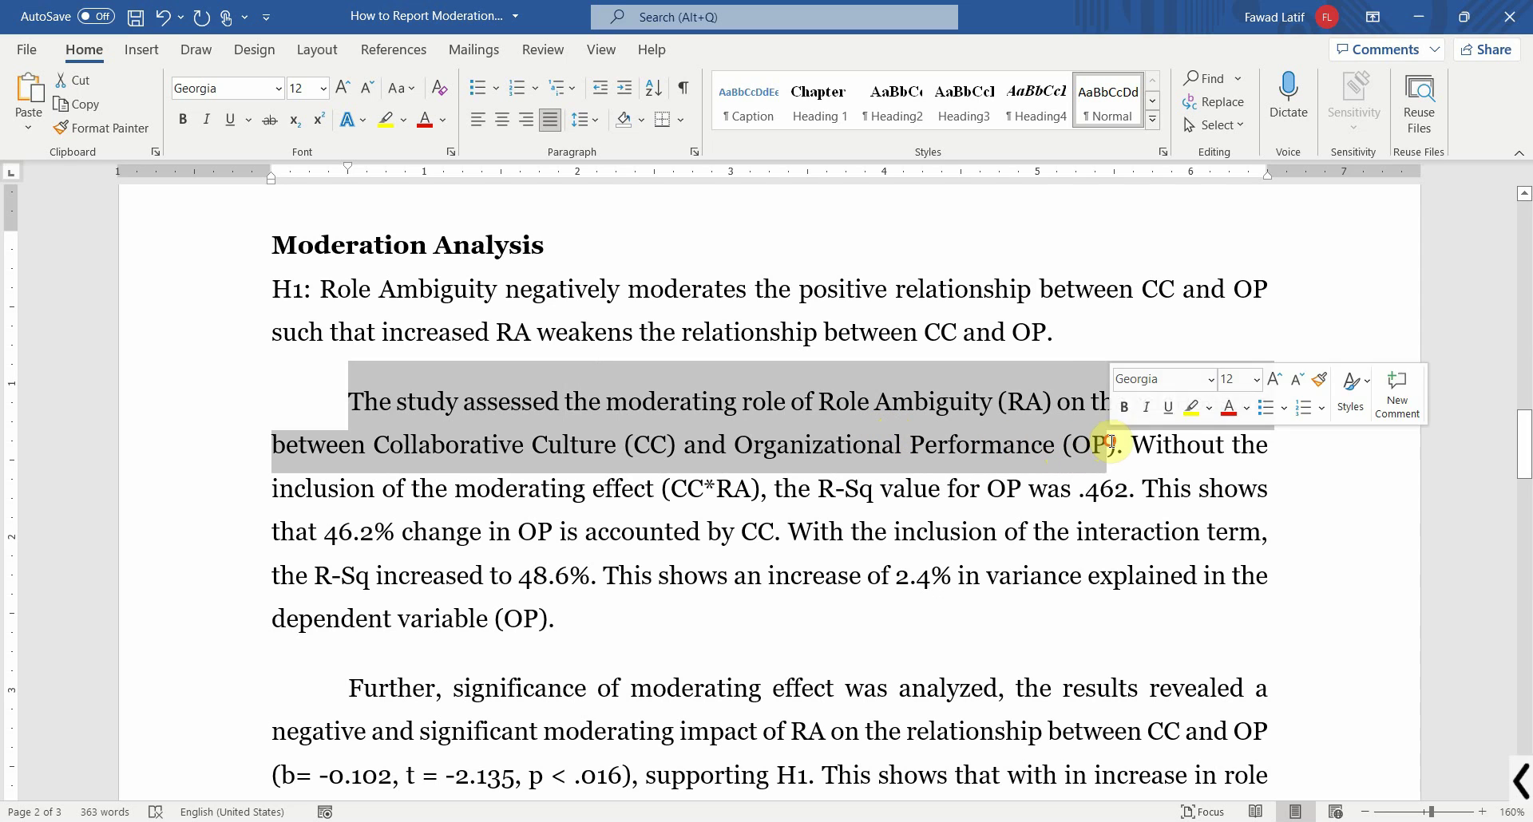
pyautogui.click(468, 491)
pyautogui.moveTo(468, 491); pyautogui.dragTo(728, 495)
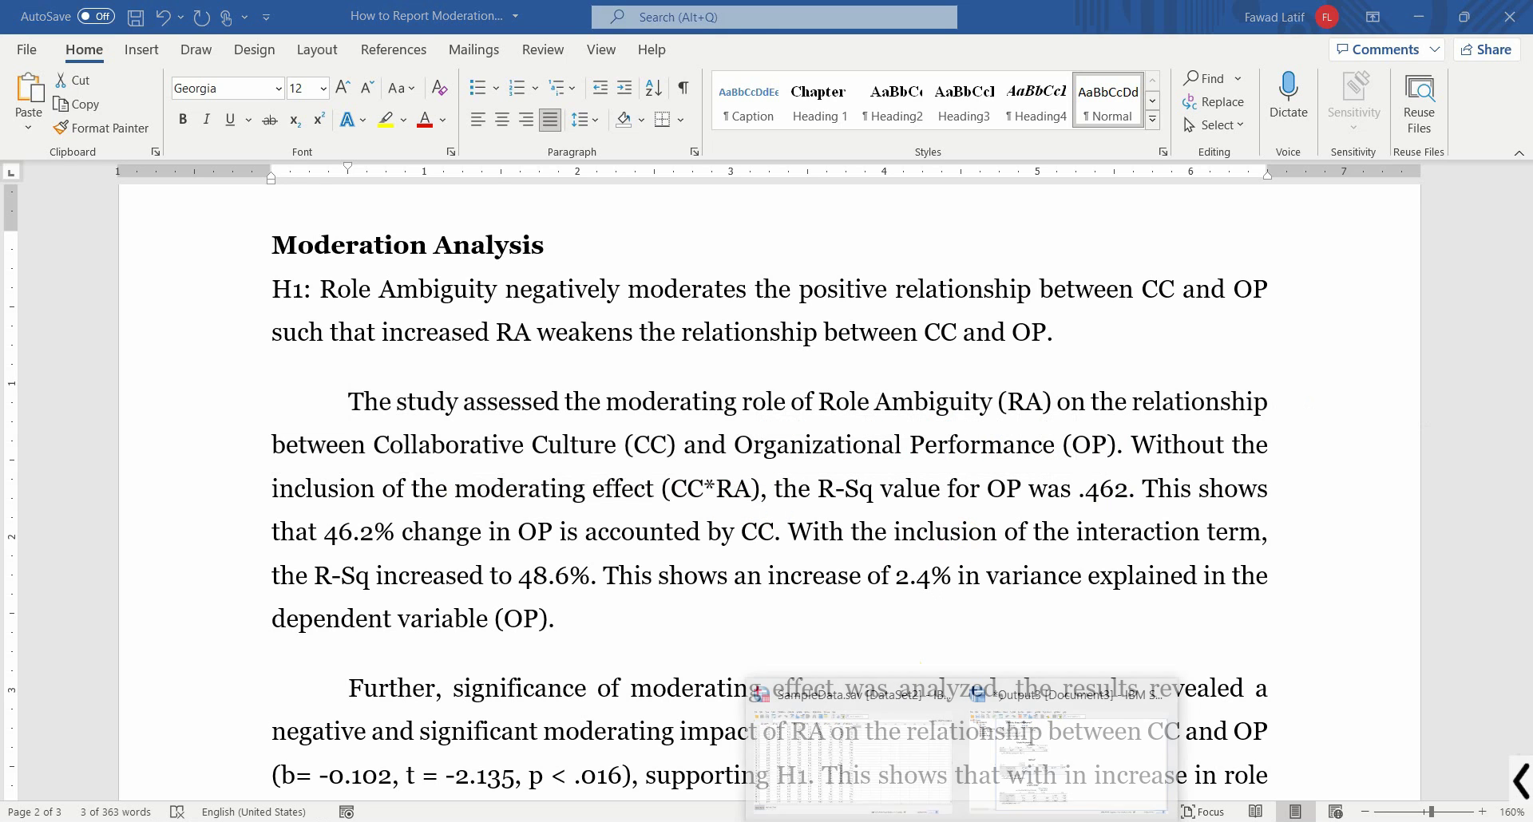
# Check the Model Summary's R Square in the SPSS output, then set the R-Sq value for OP in the Word report to .348
pyautogui.click(1030, 771)
pyautogui.click(391, 351)
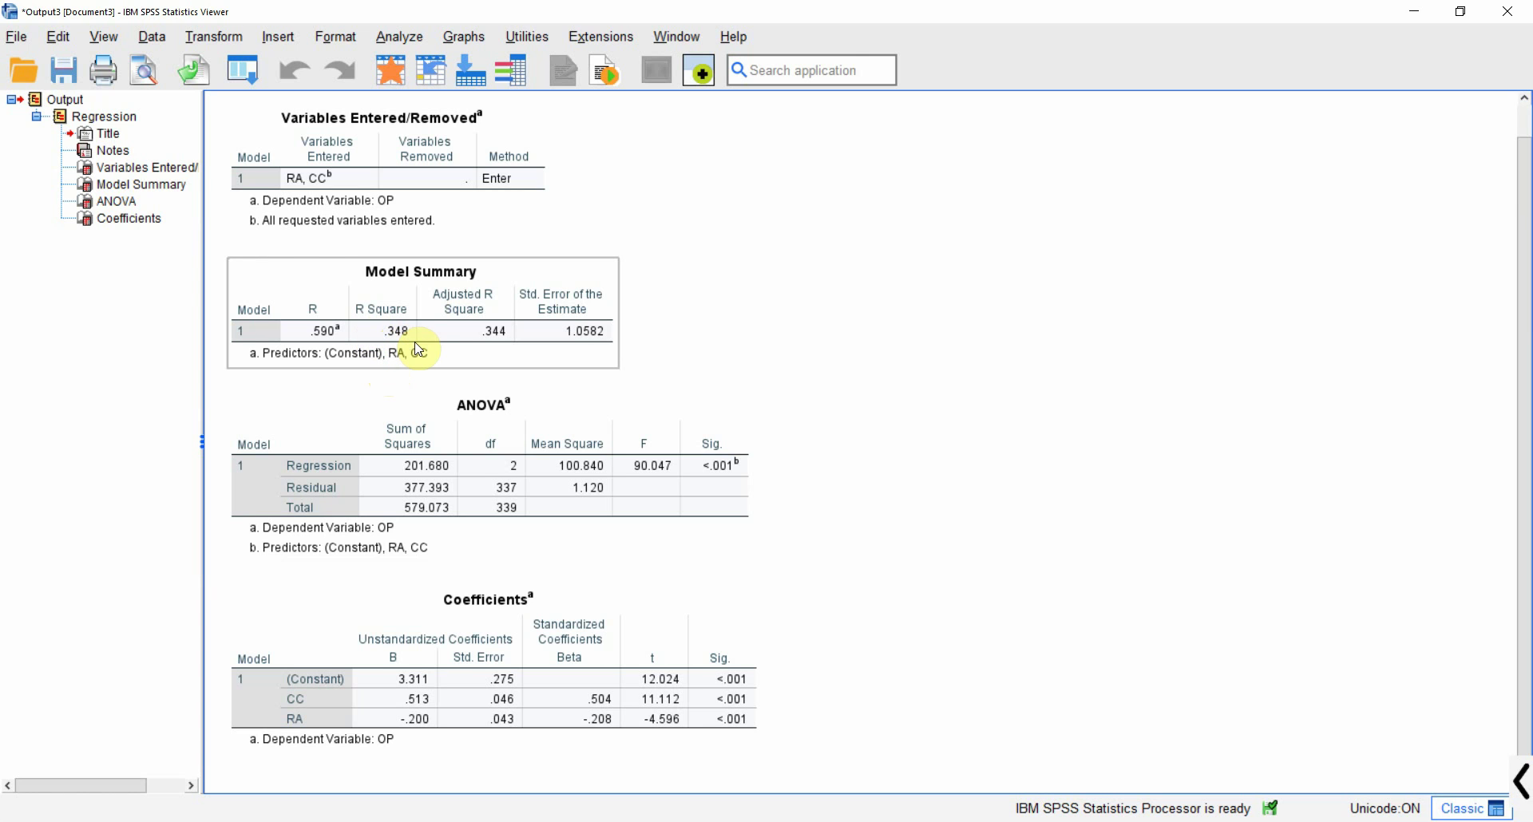
pyautogui.click(1018, 815)
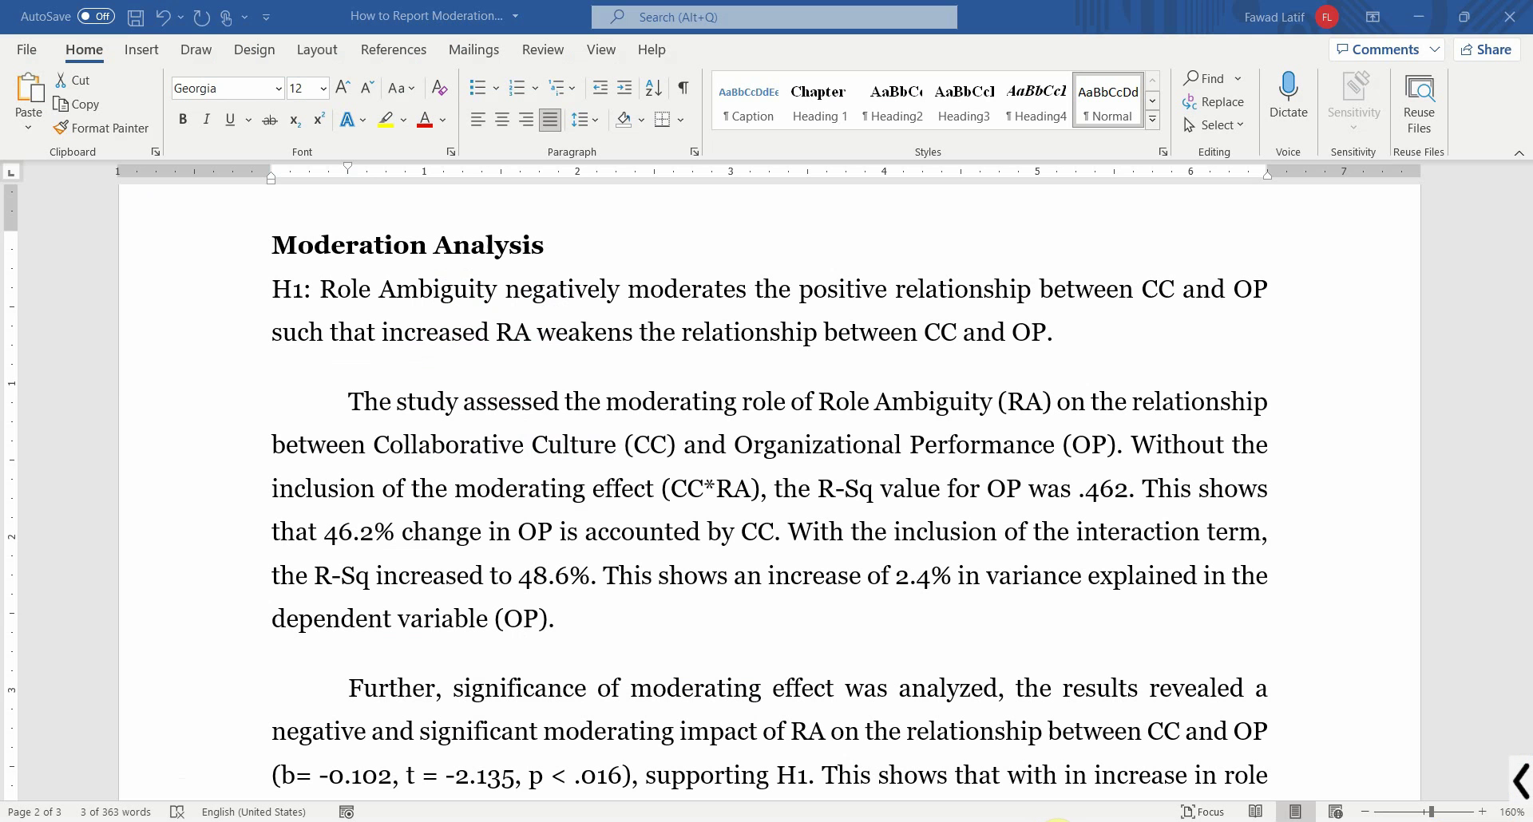
pyautogui.moveTo(1093, 487); pyautogui.dragTo(1125, 488)
pyautogui.write('348')
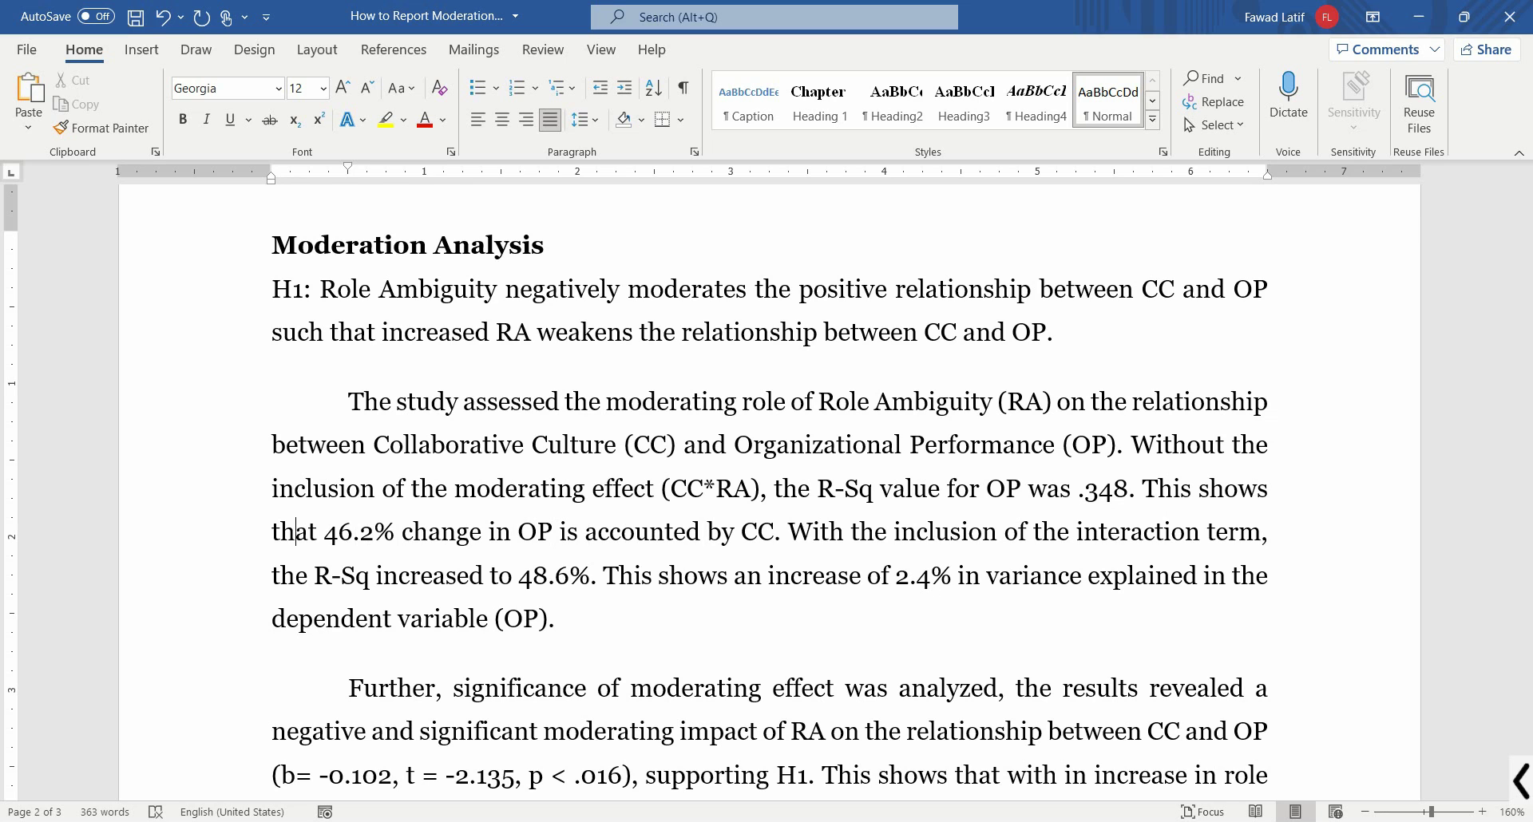
# Set the percentage change in OP accounted for by the predictors to 34.8%
pyautogui.hotkey('shift', 'Right')
pyautogui.hotkey('shift', 'Right')
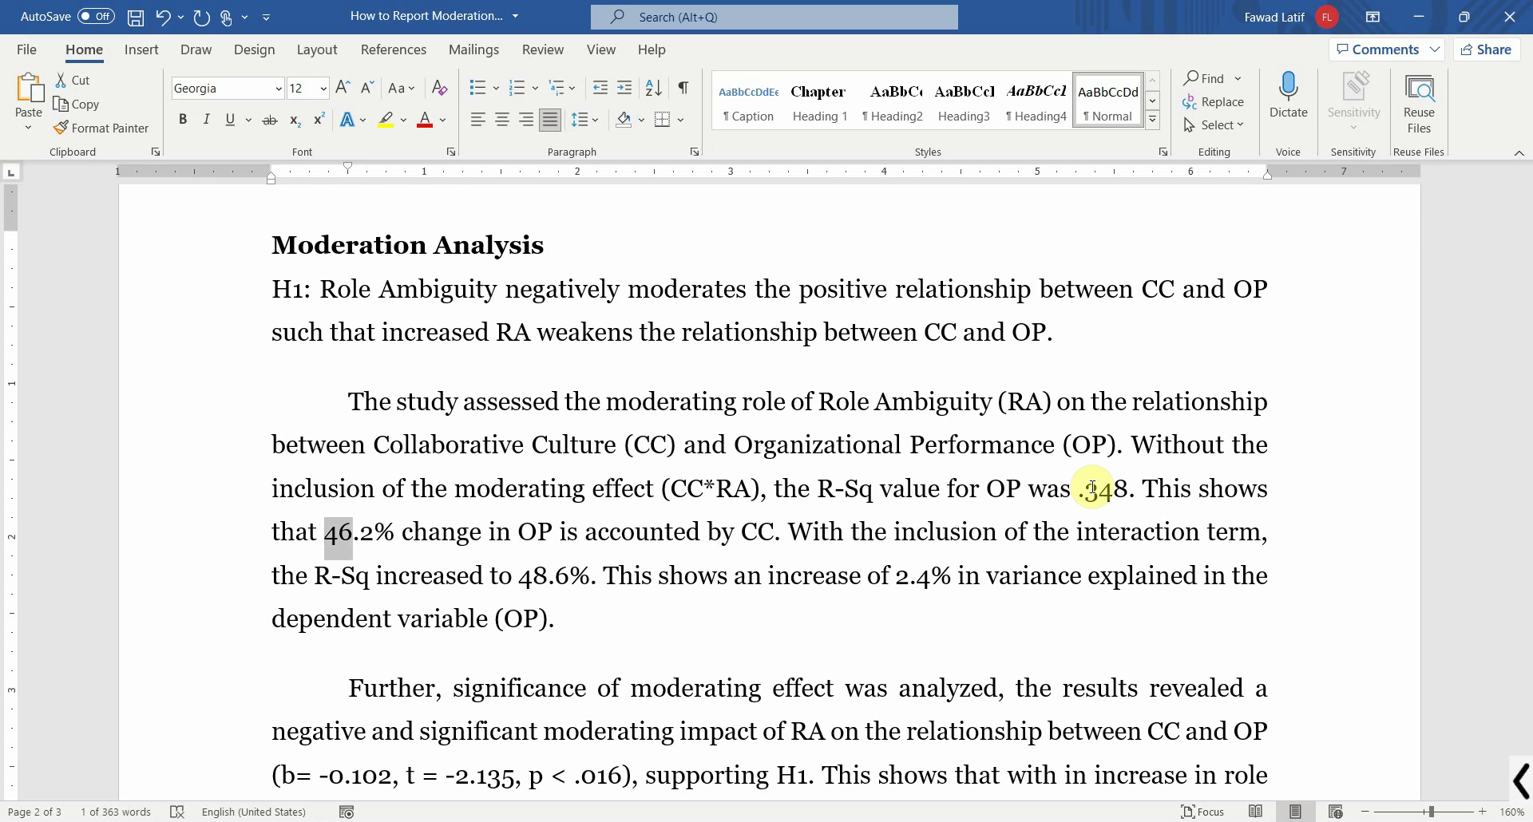
pyautogui.write('34')
pyautogui.press('Right')
pyautogui.press('Delete')
pyautogui.write('8')
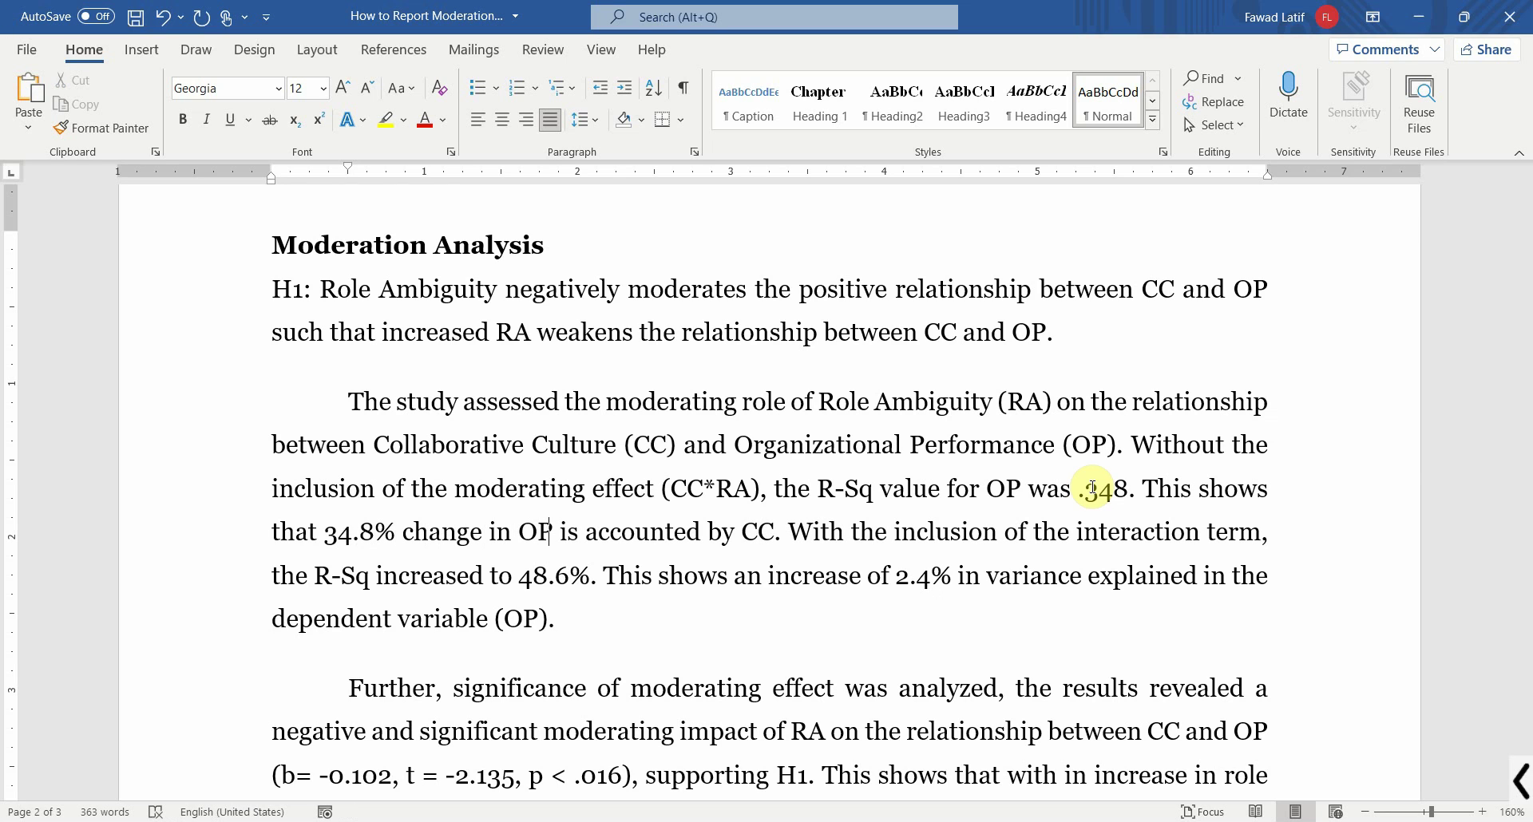
# Add "and RA" after CC in the sentence stating what accounts for the change in OP
pyautogui.write(' and T')
pyautogui.press('BackSpace')
pyautogui.write('RA')
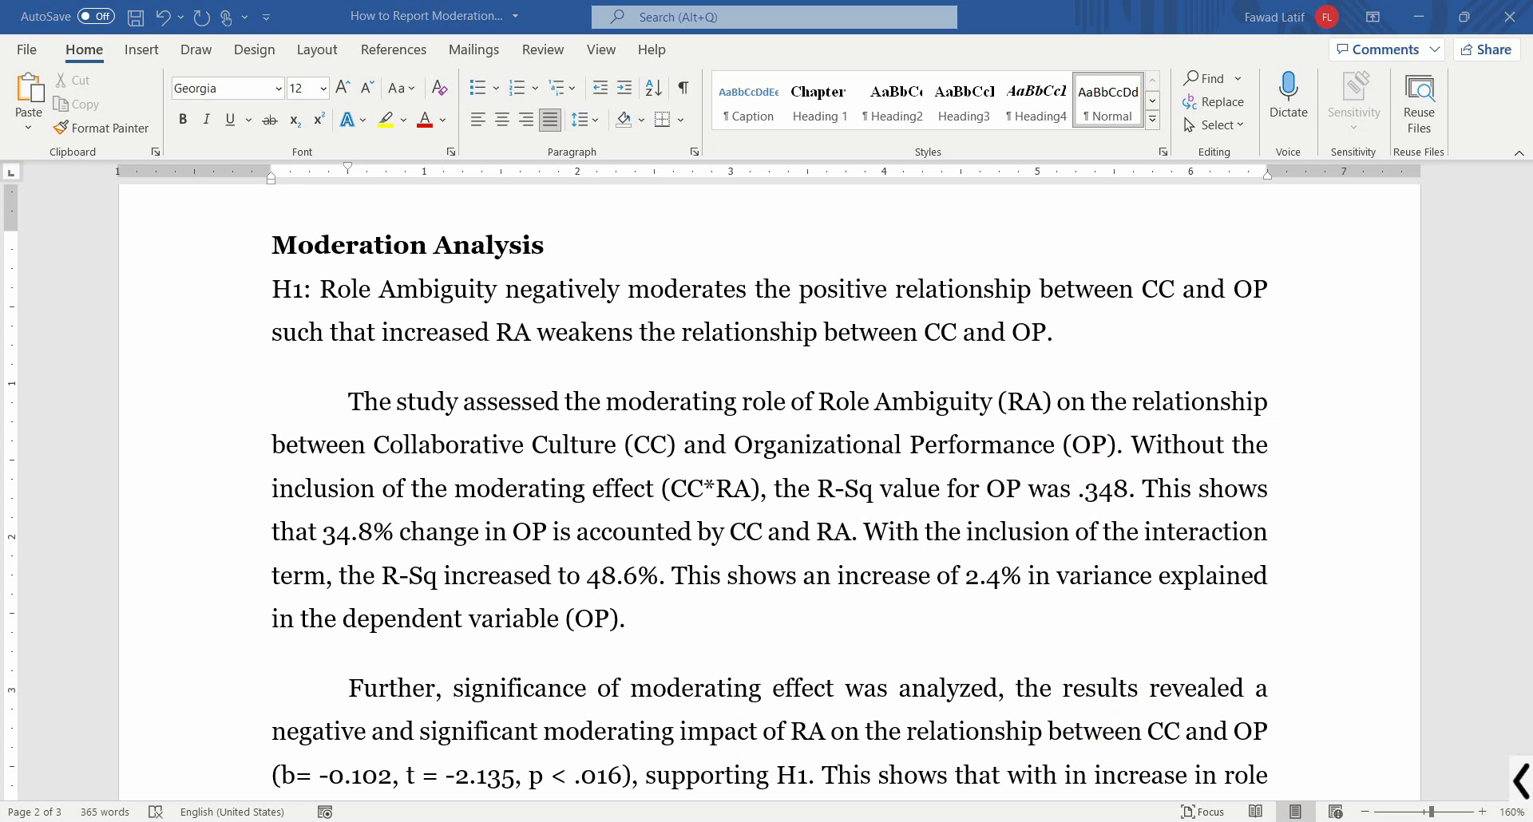
# Switch to the SPSS output and run the linear regression on OP again with IntRAXCC entered as a second block
pyautogui.click(1080, 764)
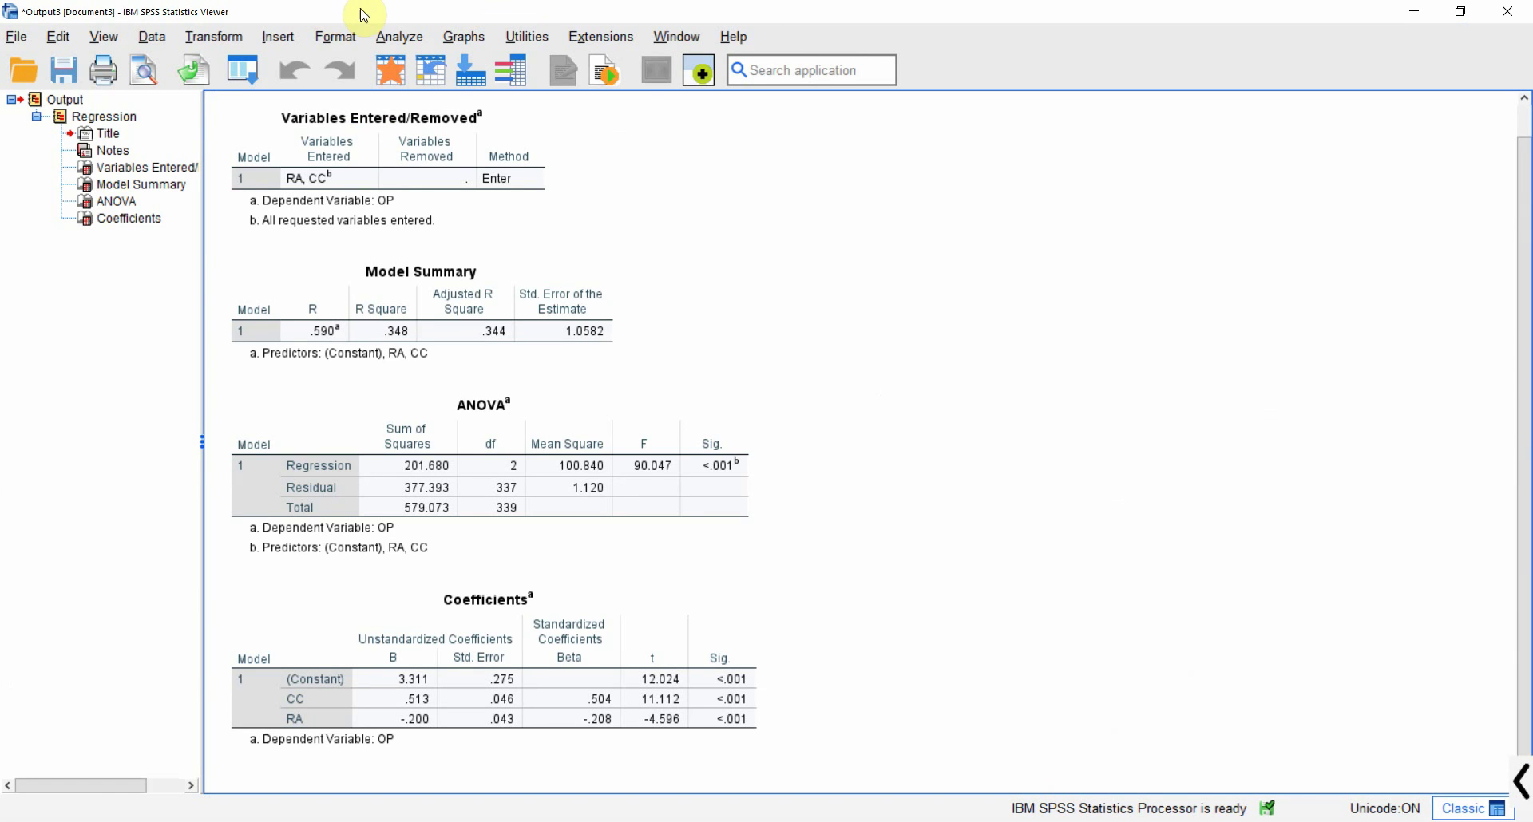
pyautogui.click(400, 37)
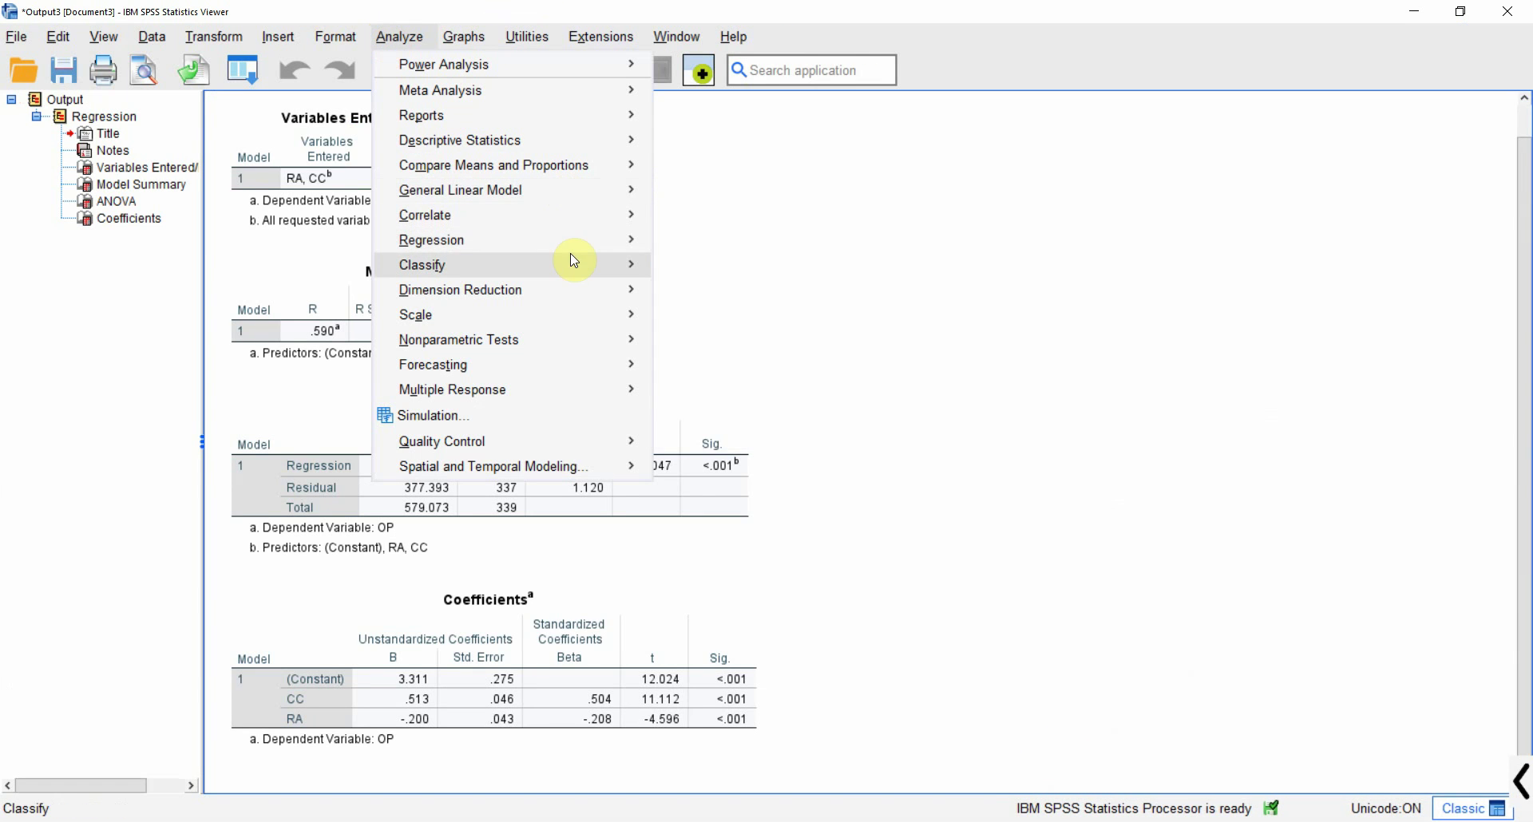
pyautogui.moveTo(575, 241)
pyautogui.click(693, 296)
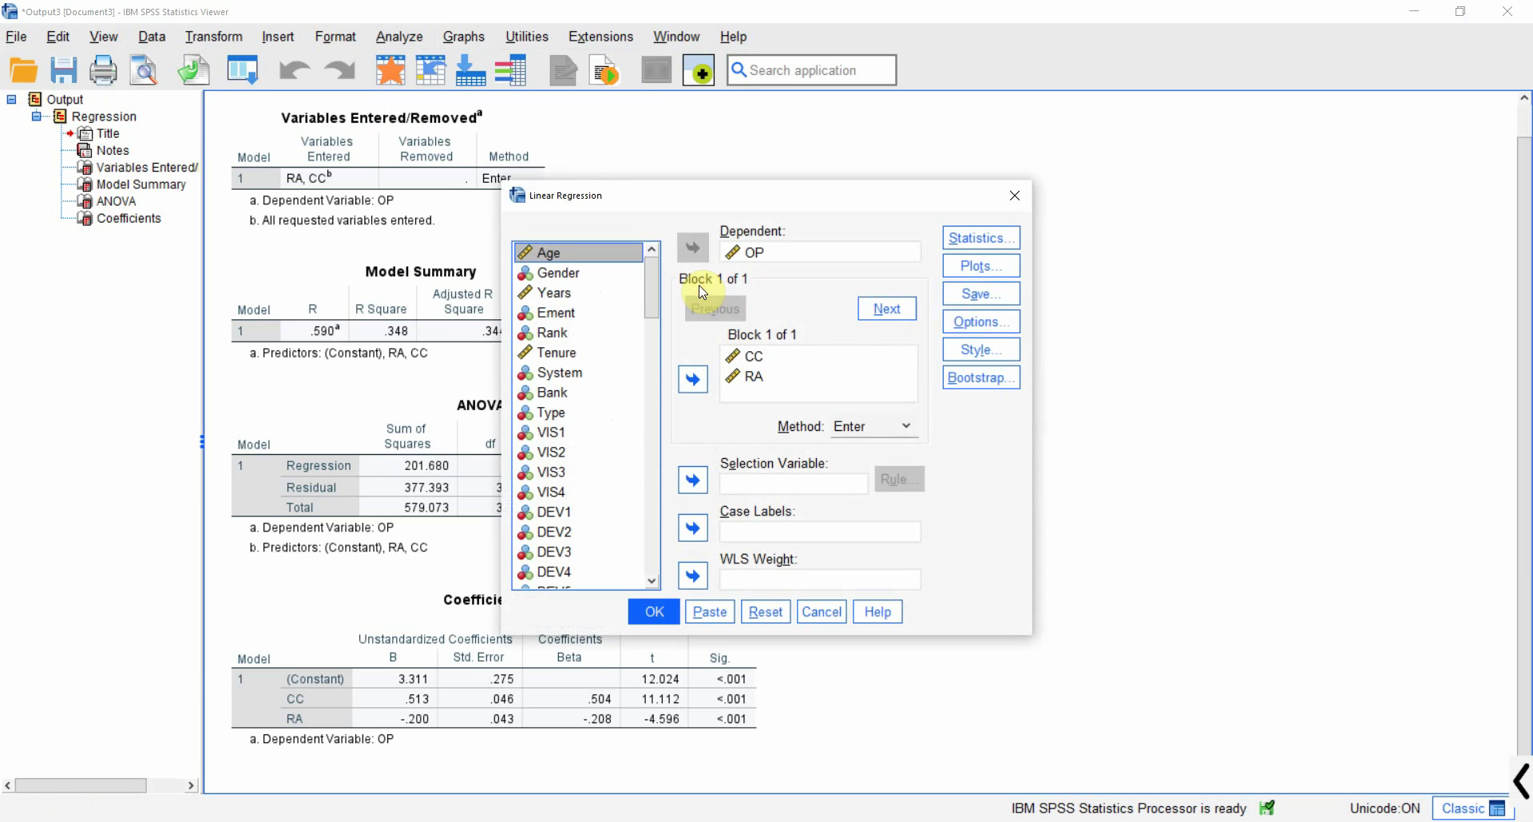
pyautogui.click(886, 309)
pyautogui.moveTo(652, 281); pyautogui.dragTo(648, 337)
pyautogui.scroll(-4, 643, 559)
pyautogui.click(634, 579)
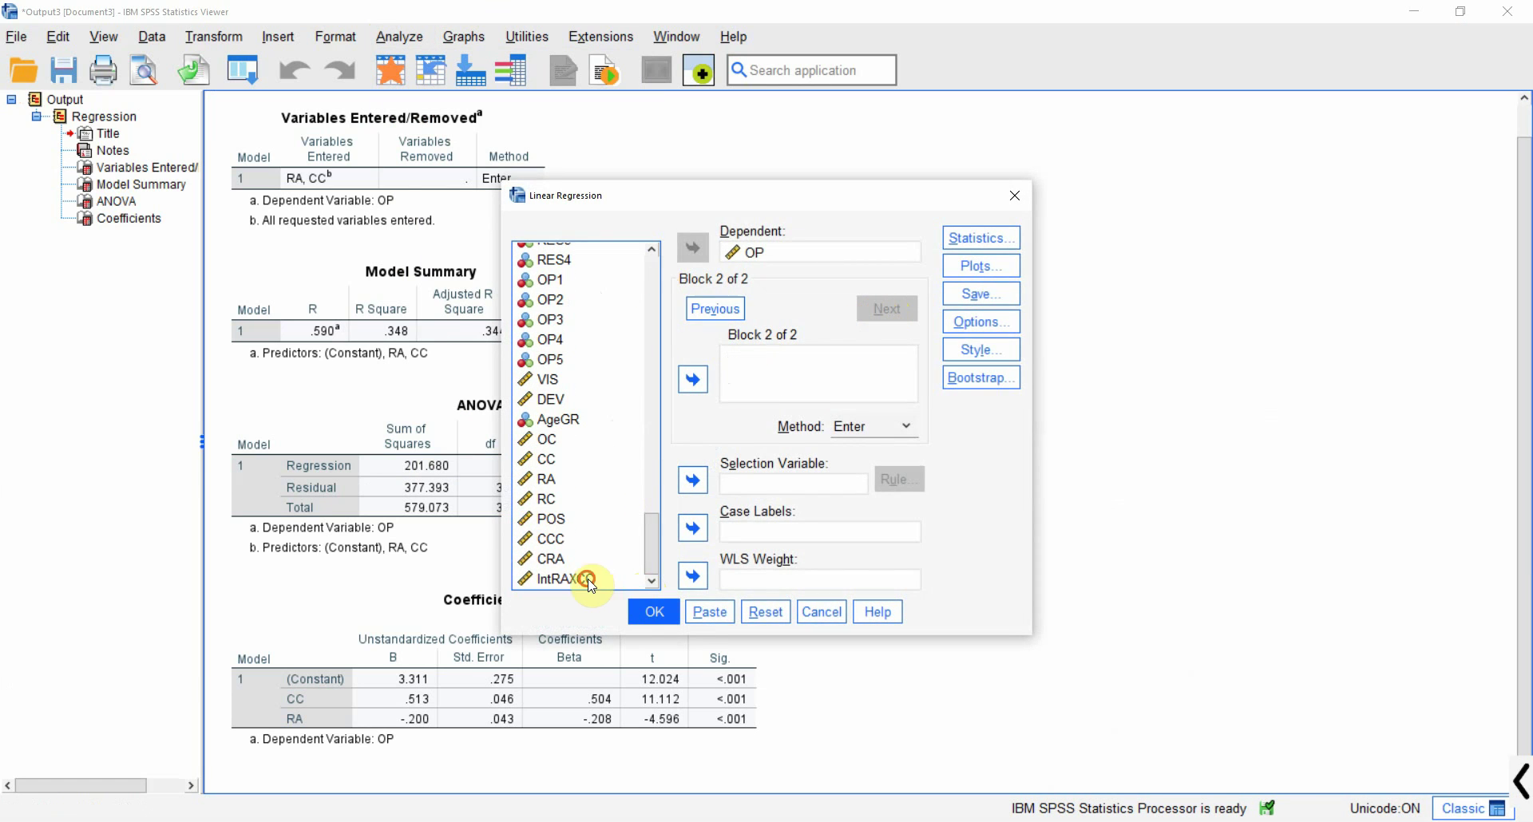
pyautogui.click(693, 380)
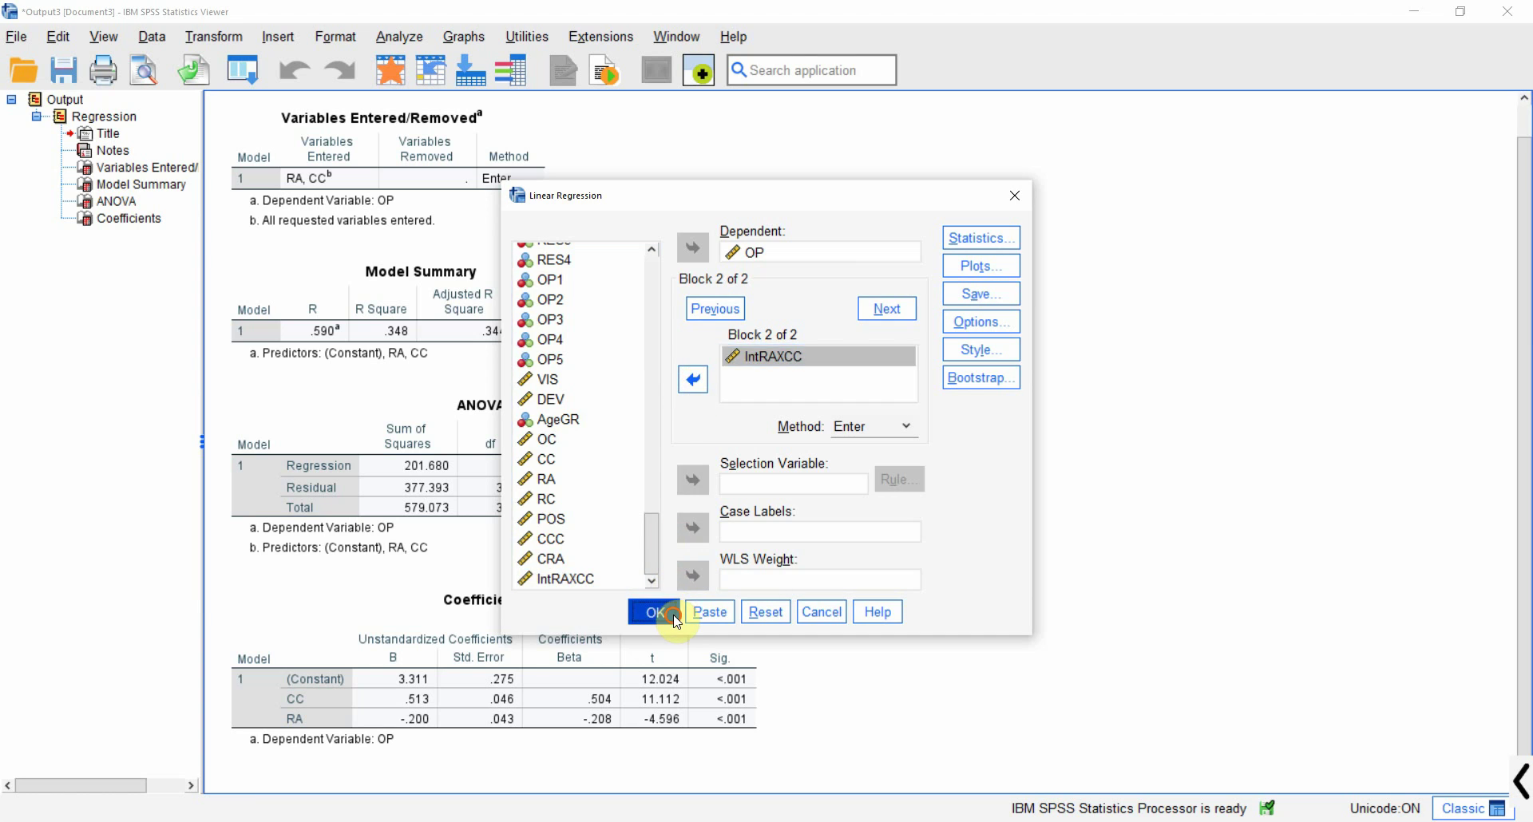
pyautogui.click(654, 612)
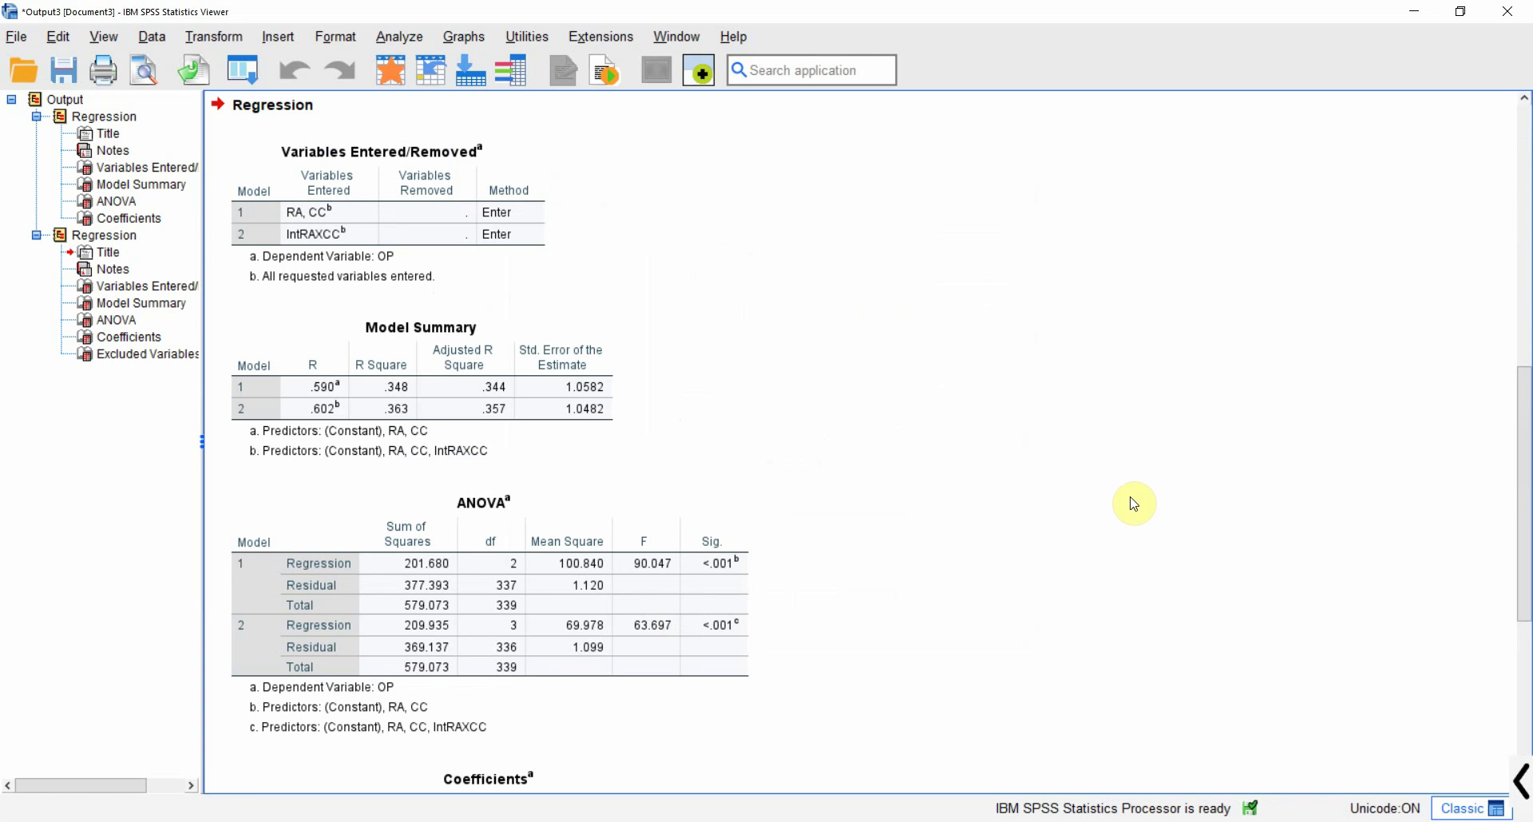
# Examine the R Square values of both models and the ANOVA table in the new regression output
pyautogui.click(388, 355)
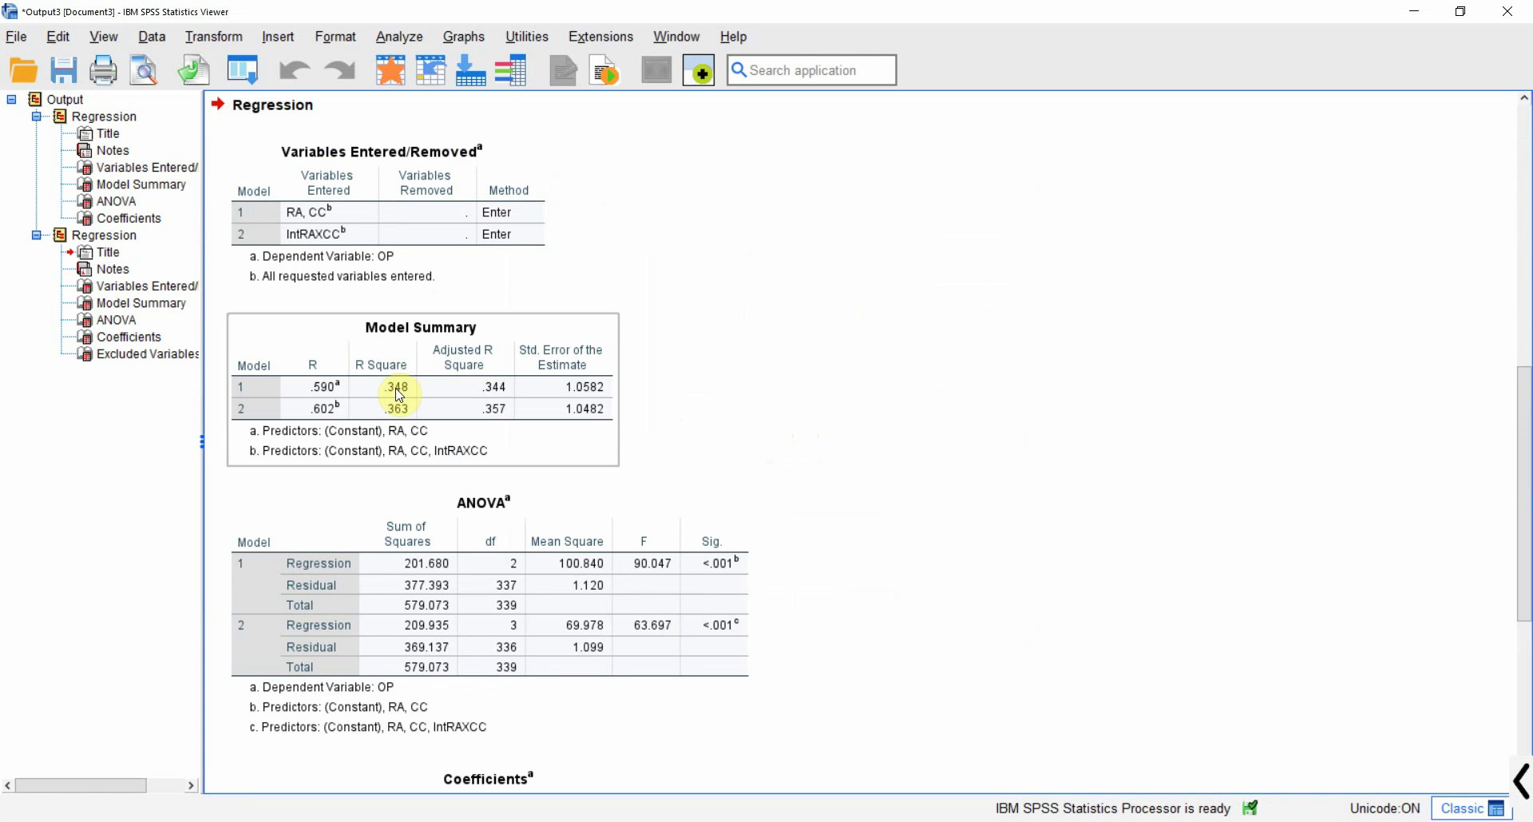
pyautogui.click(407, 531)
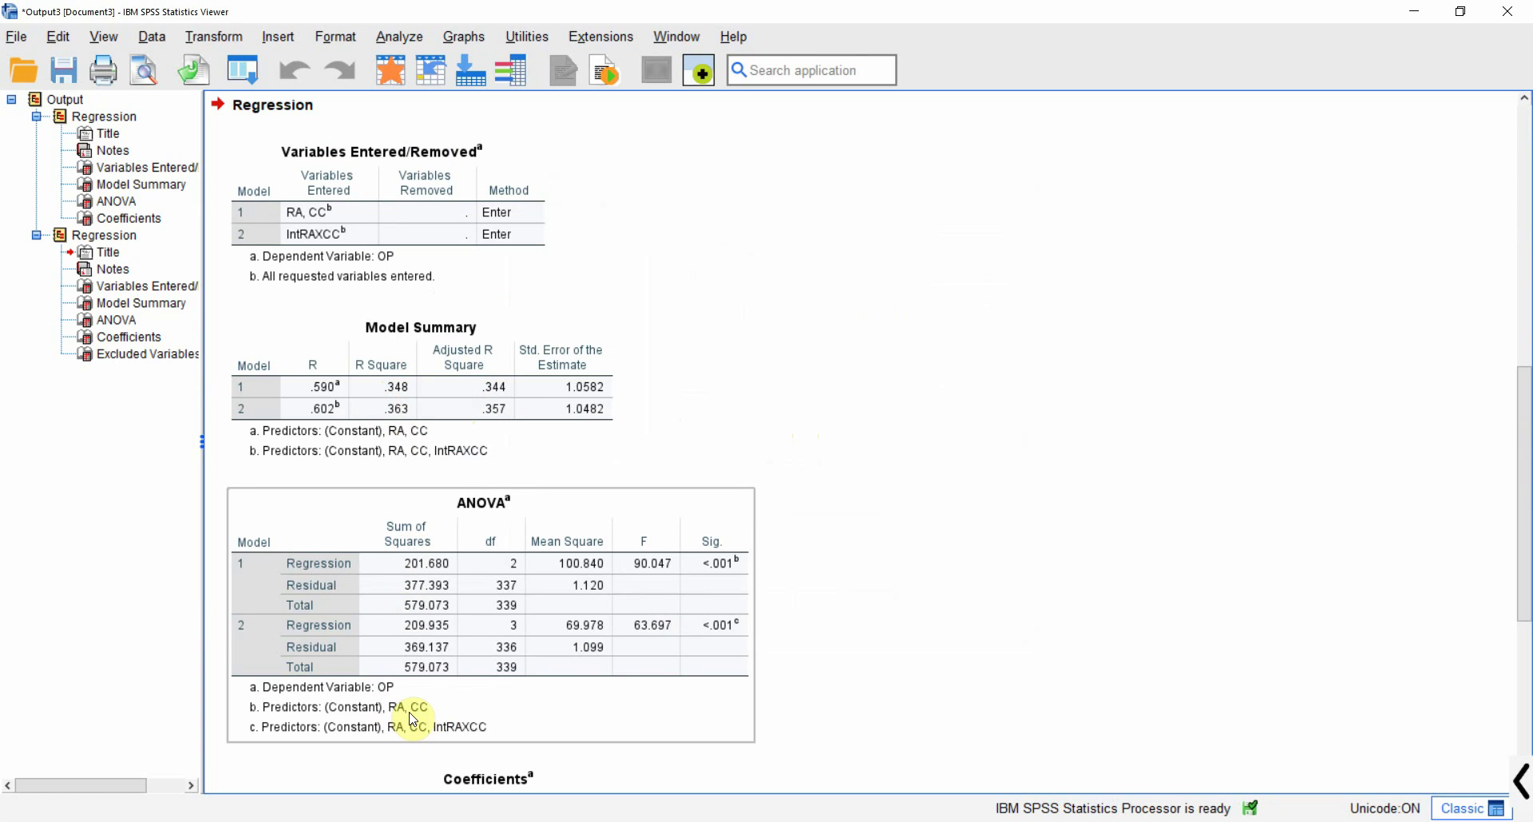
pyautogui.click(460, 388)
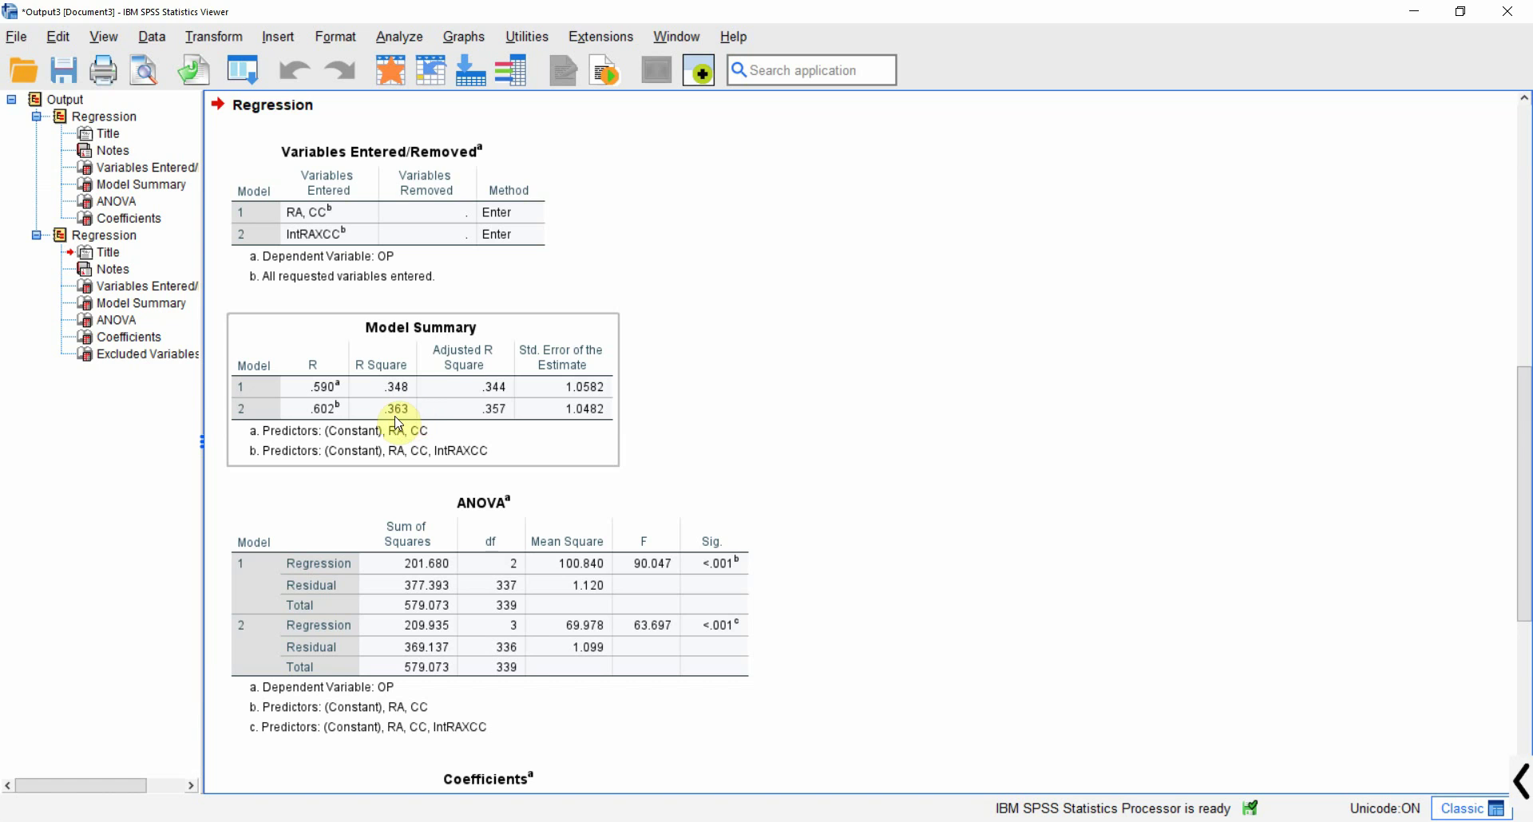
pyautogui.click(701, 626)
pyautogui.click(781, 632)
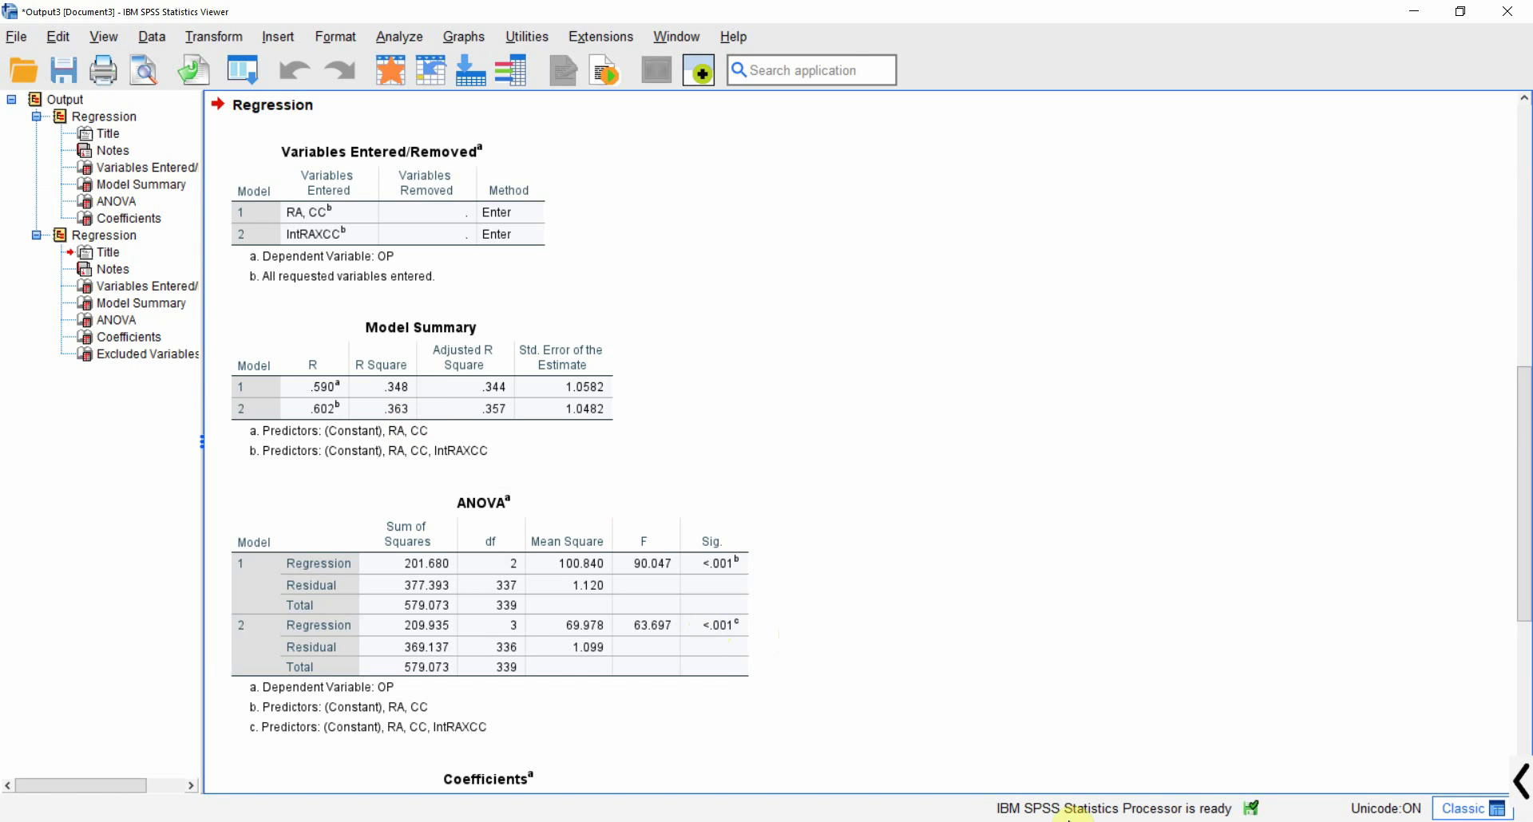
# Return to the Word report and set the R-Sq with the interaction term included to 36.3%
pyautogui.hotkey('alt', 'Tab')
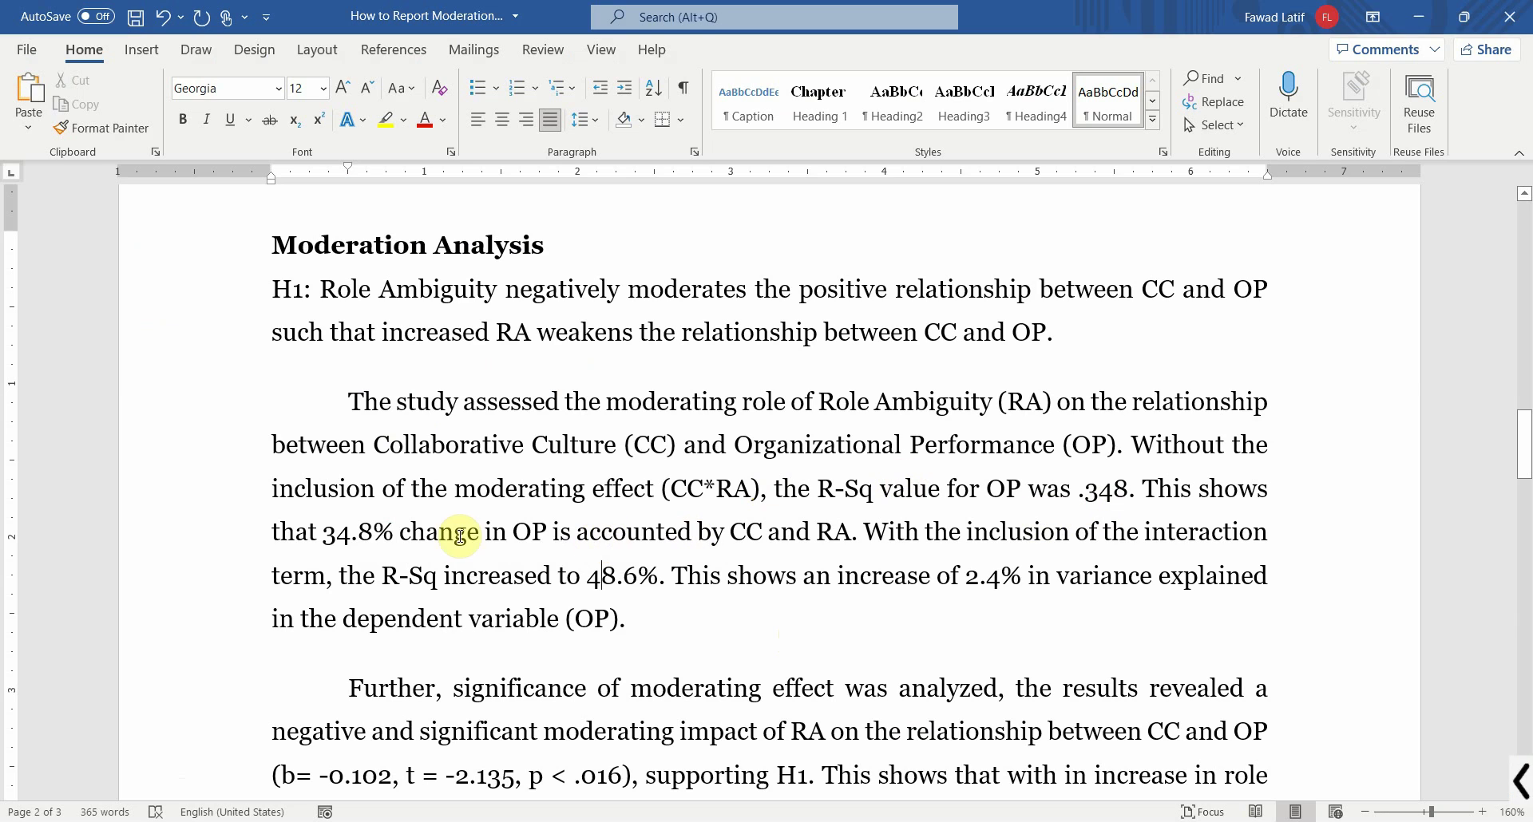
pyautogui.click(589, 576)
pyautogui.hotkey('shift', 'Right')
pyautogui.hotkey('shift', 'Right')
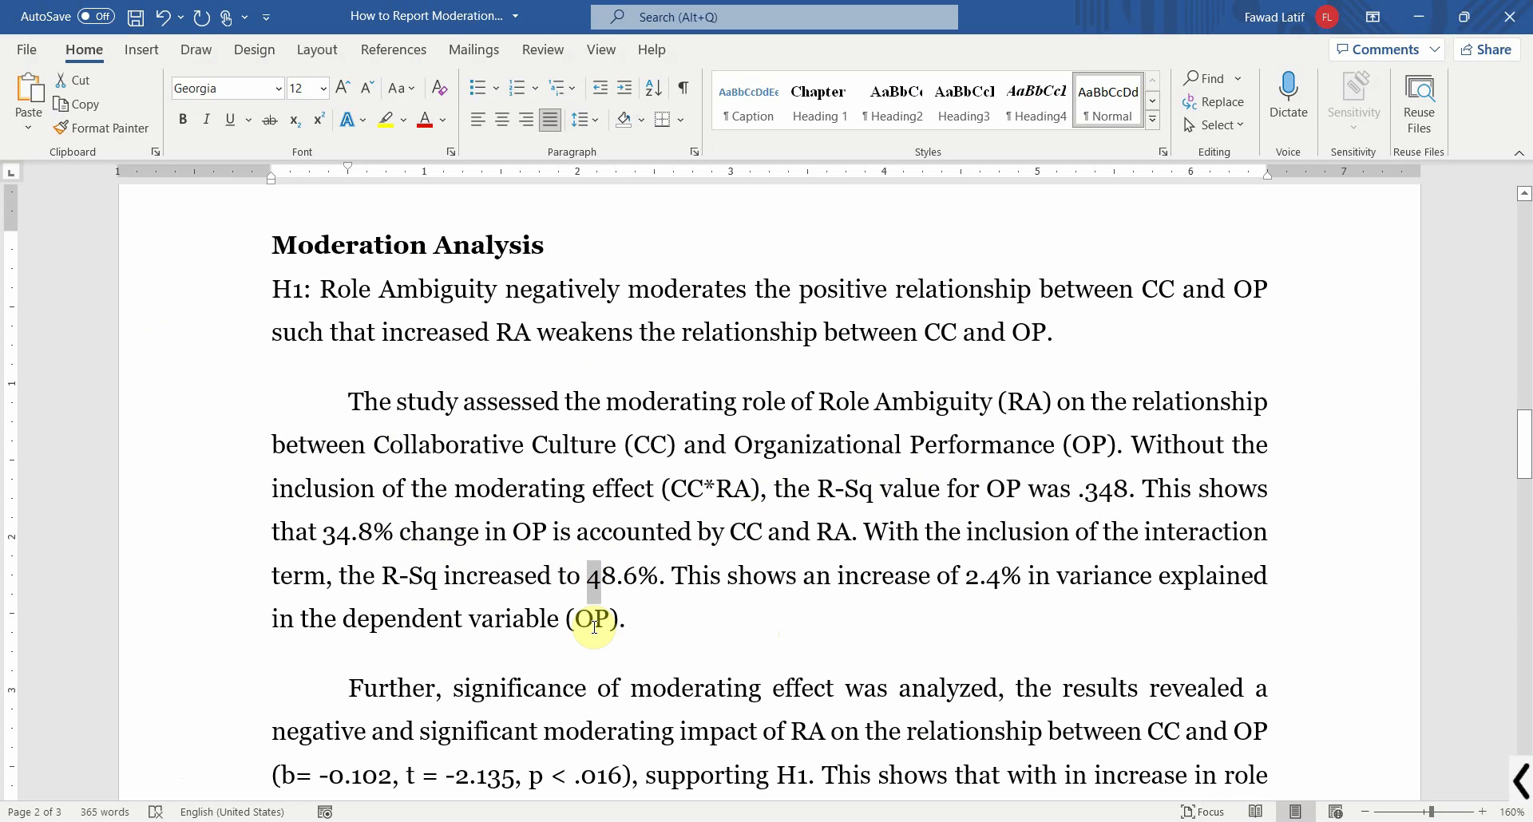
pyautogui.write('36')
pyautogui.press('Right')
pyautogui.press('Delete')
pyautogui.write('3')
pyautogui.press('Right')
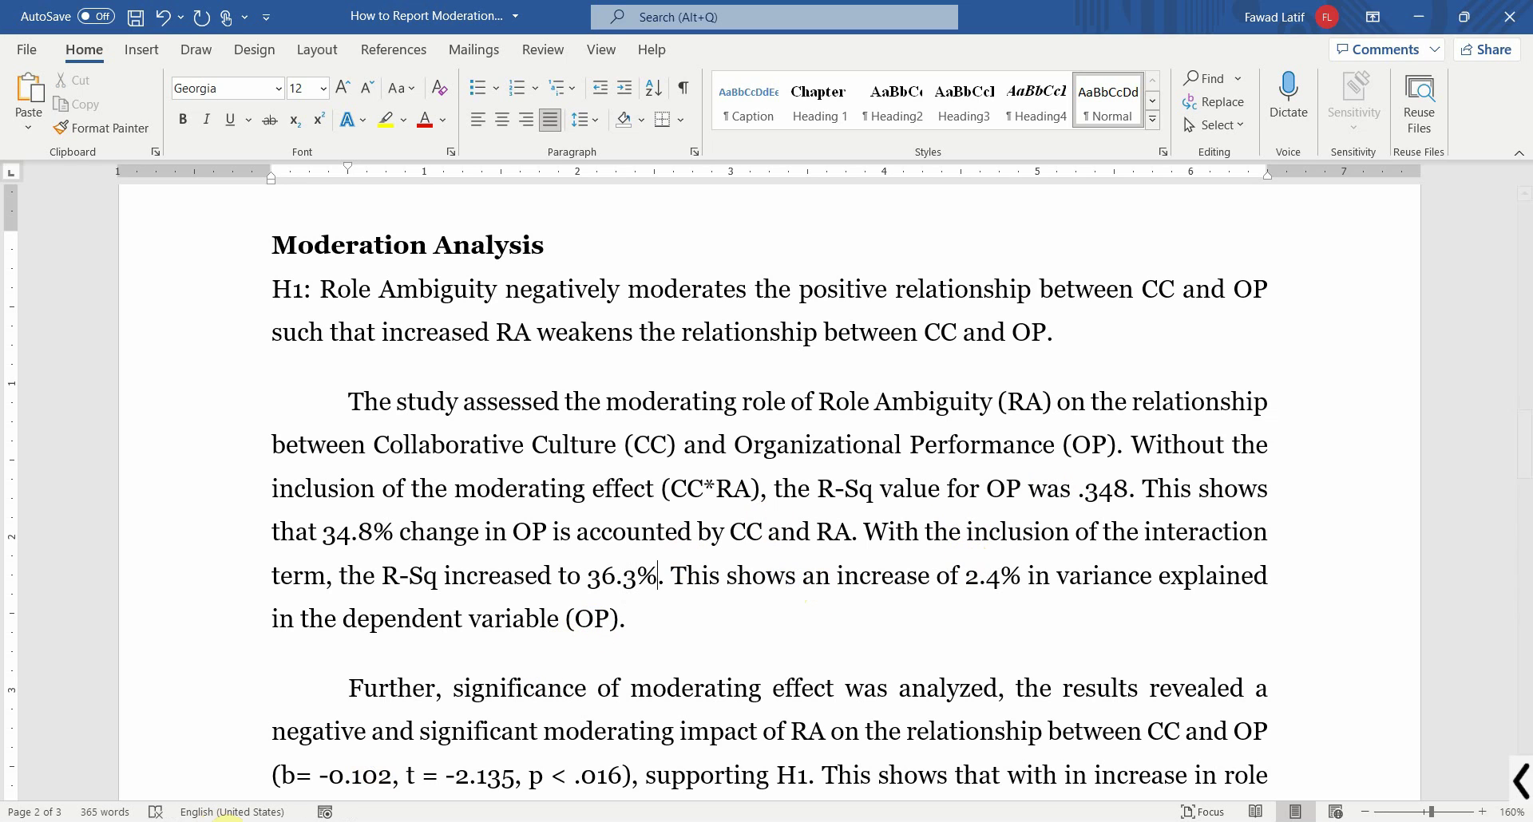
# Open Excel and calculate the R-Sq change in cell A1 with =0.363-0.348
pyautogui.click(216, 818)
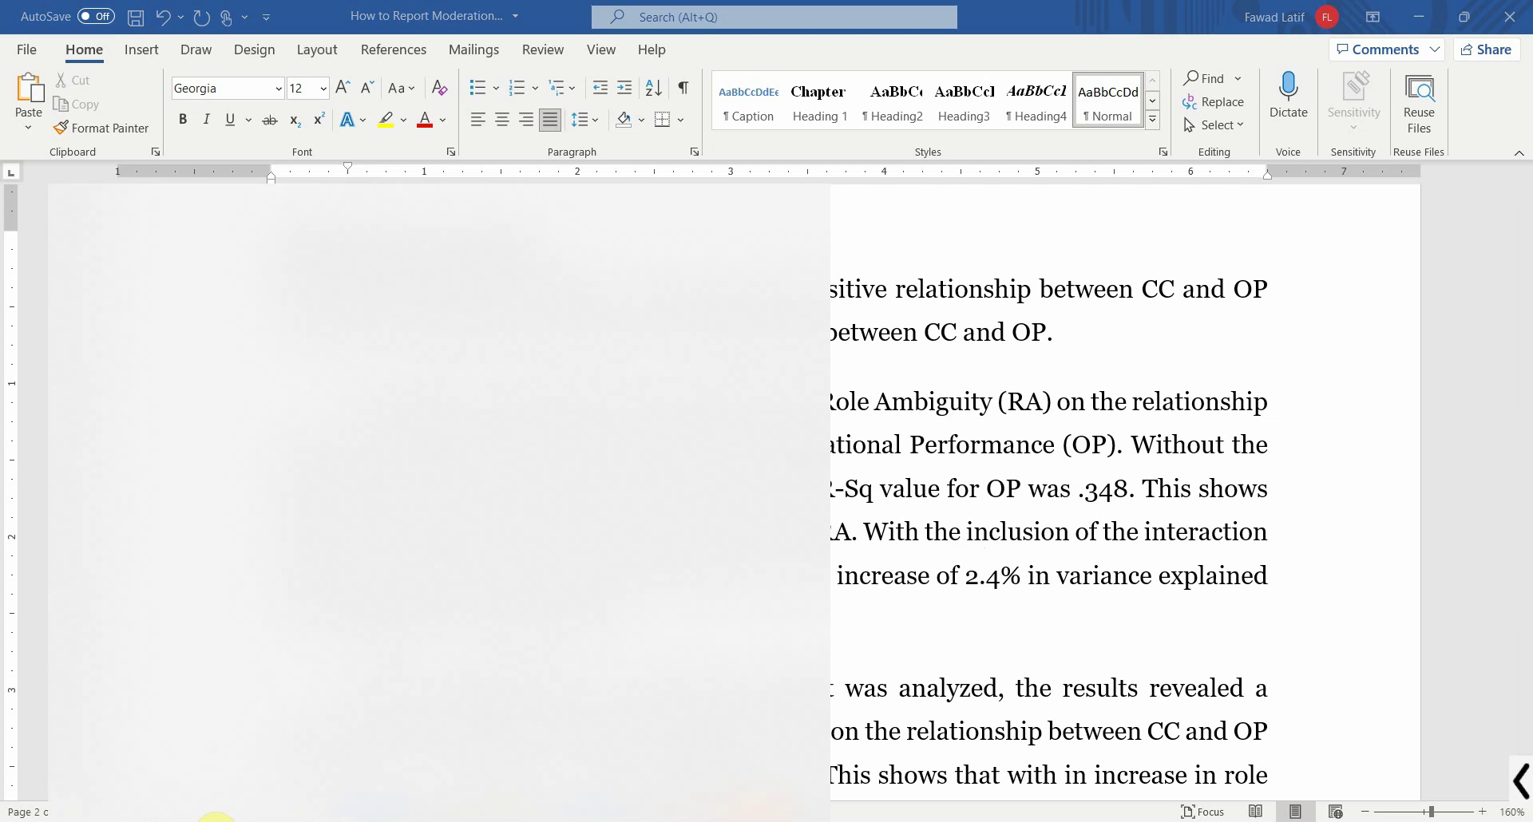
pyautogui.write('excel')
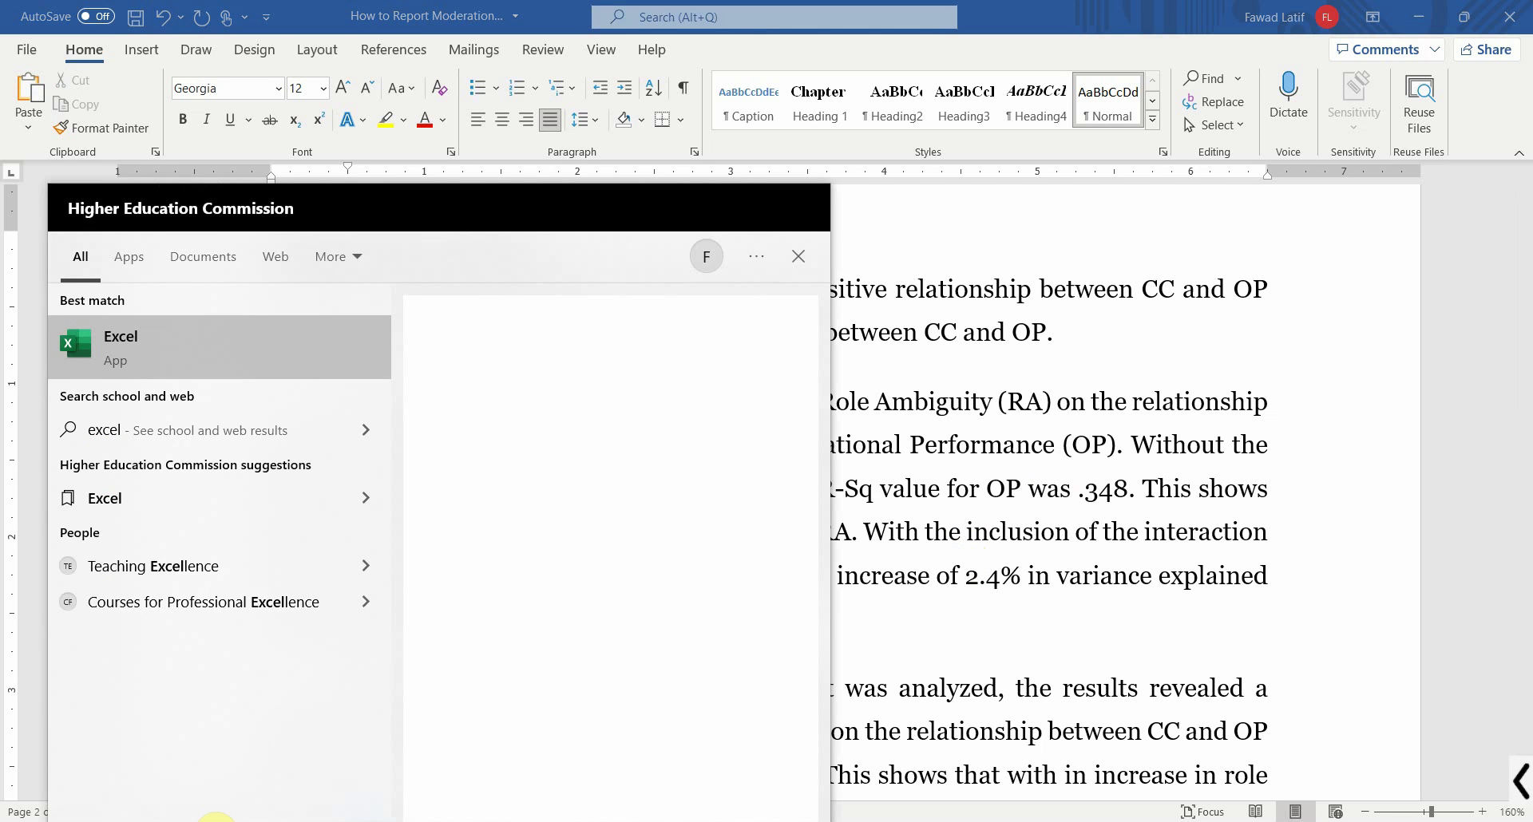
pyautogui.click(226, 357)
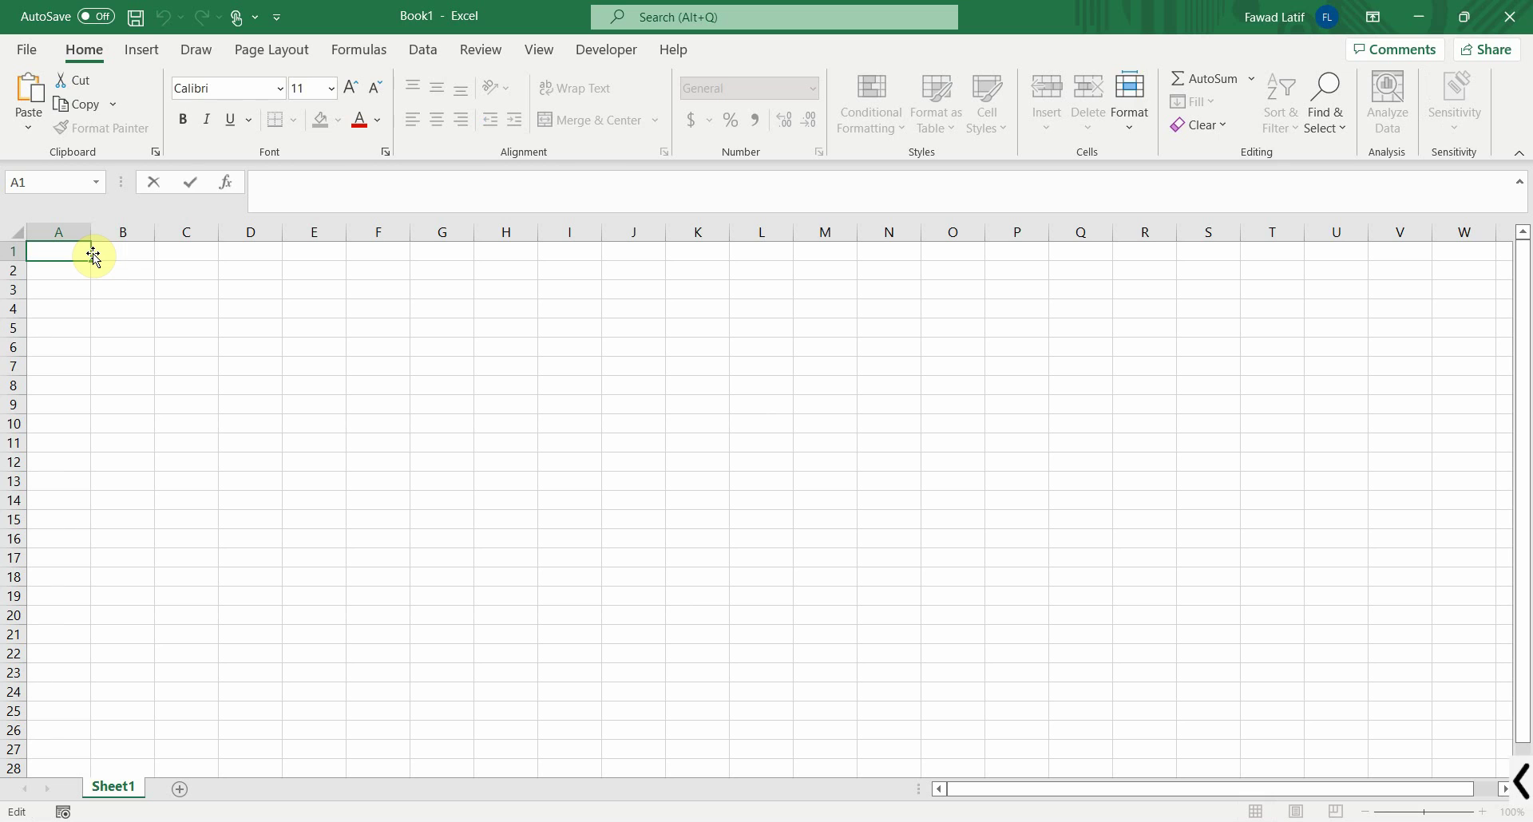
pyautogui.write('=0.363-0.348')
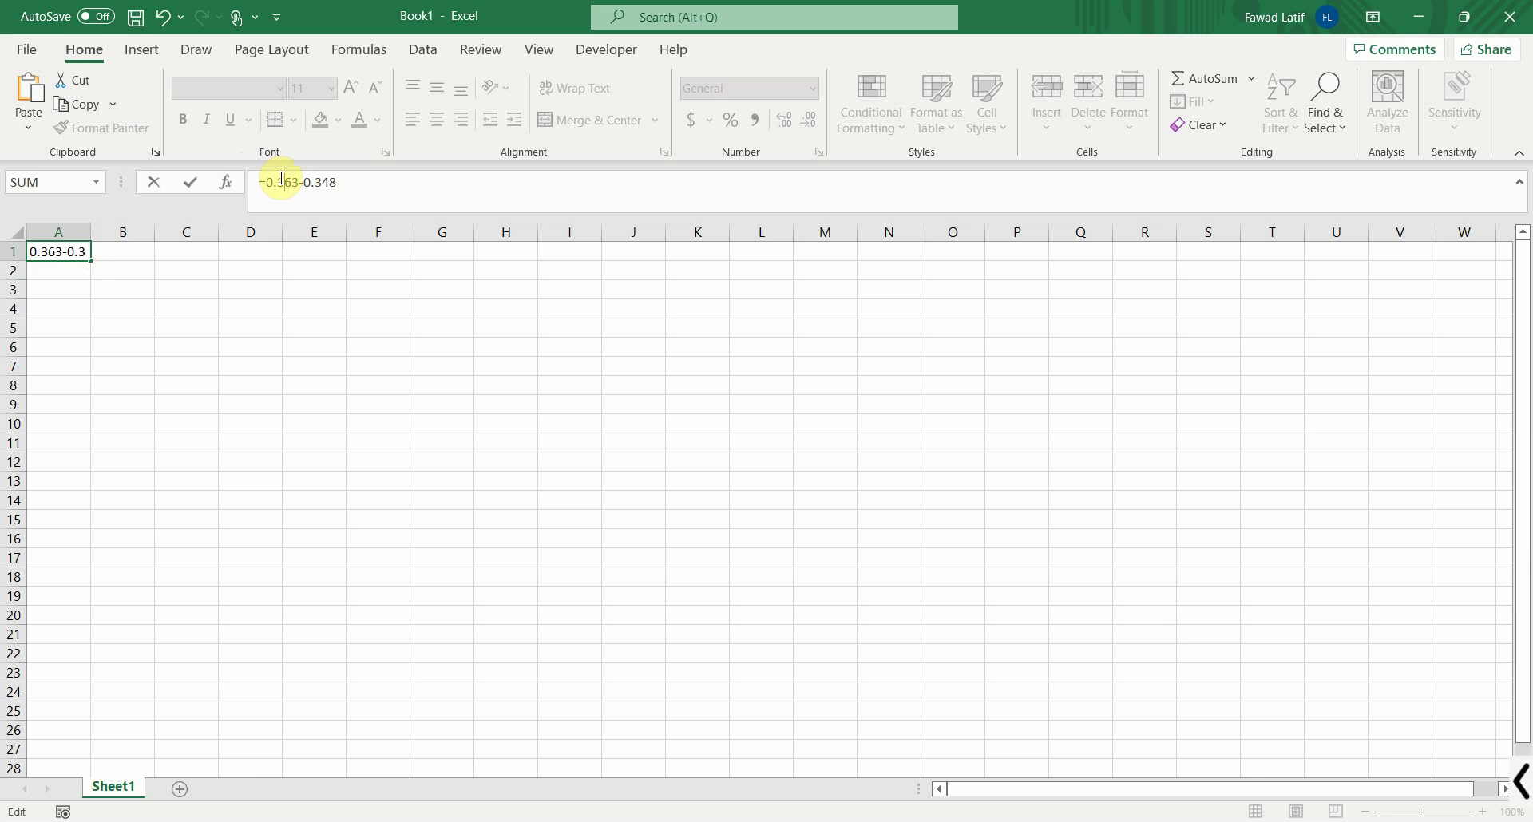
pyautogui.press('Return')
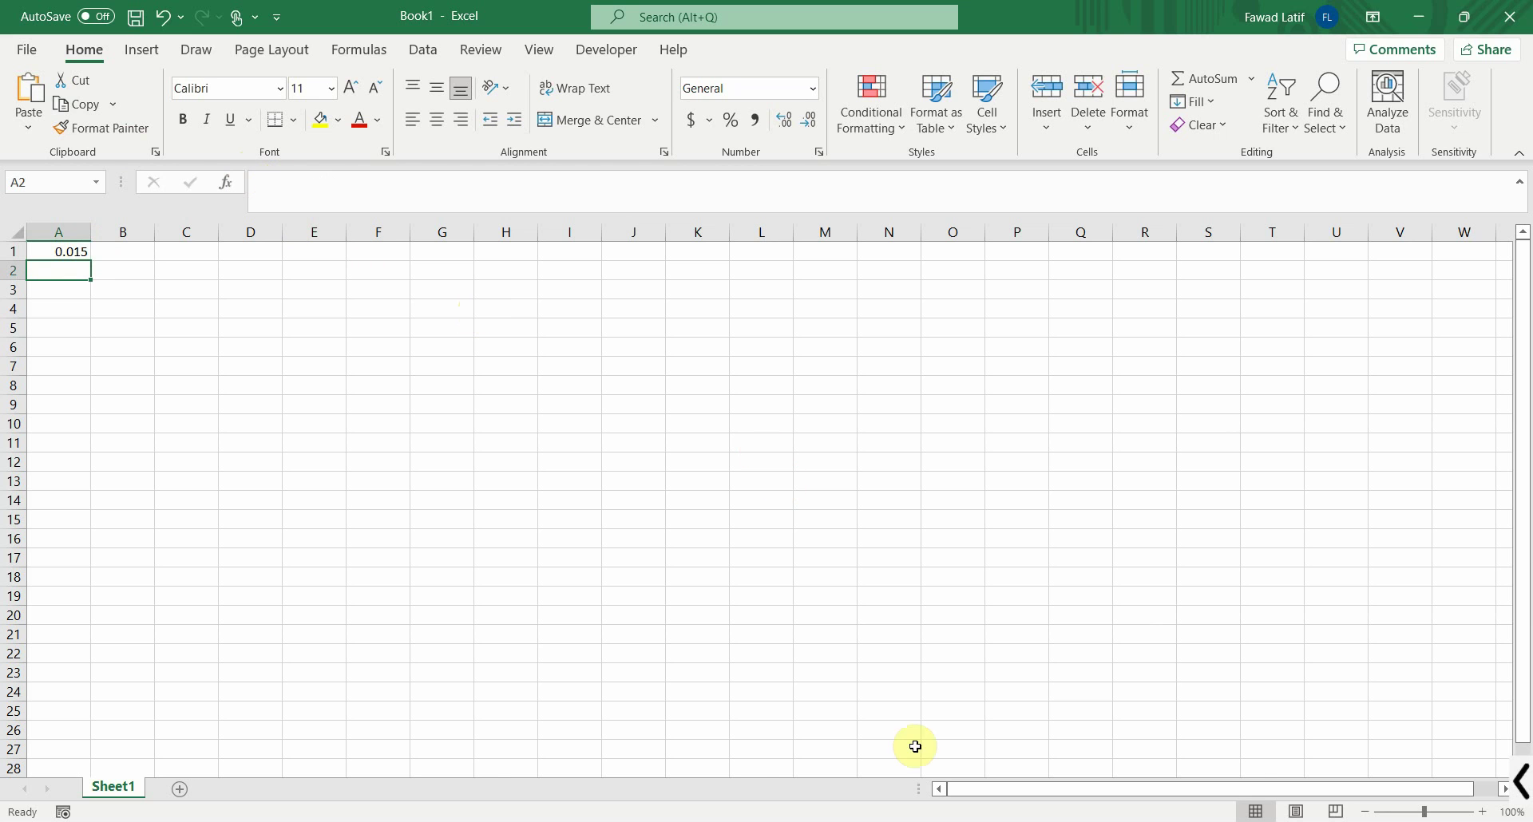
# Switch back to the Word report and set the increase in variance explained to 1.5%
pyautogui.hotkey('alt', 'Tab')
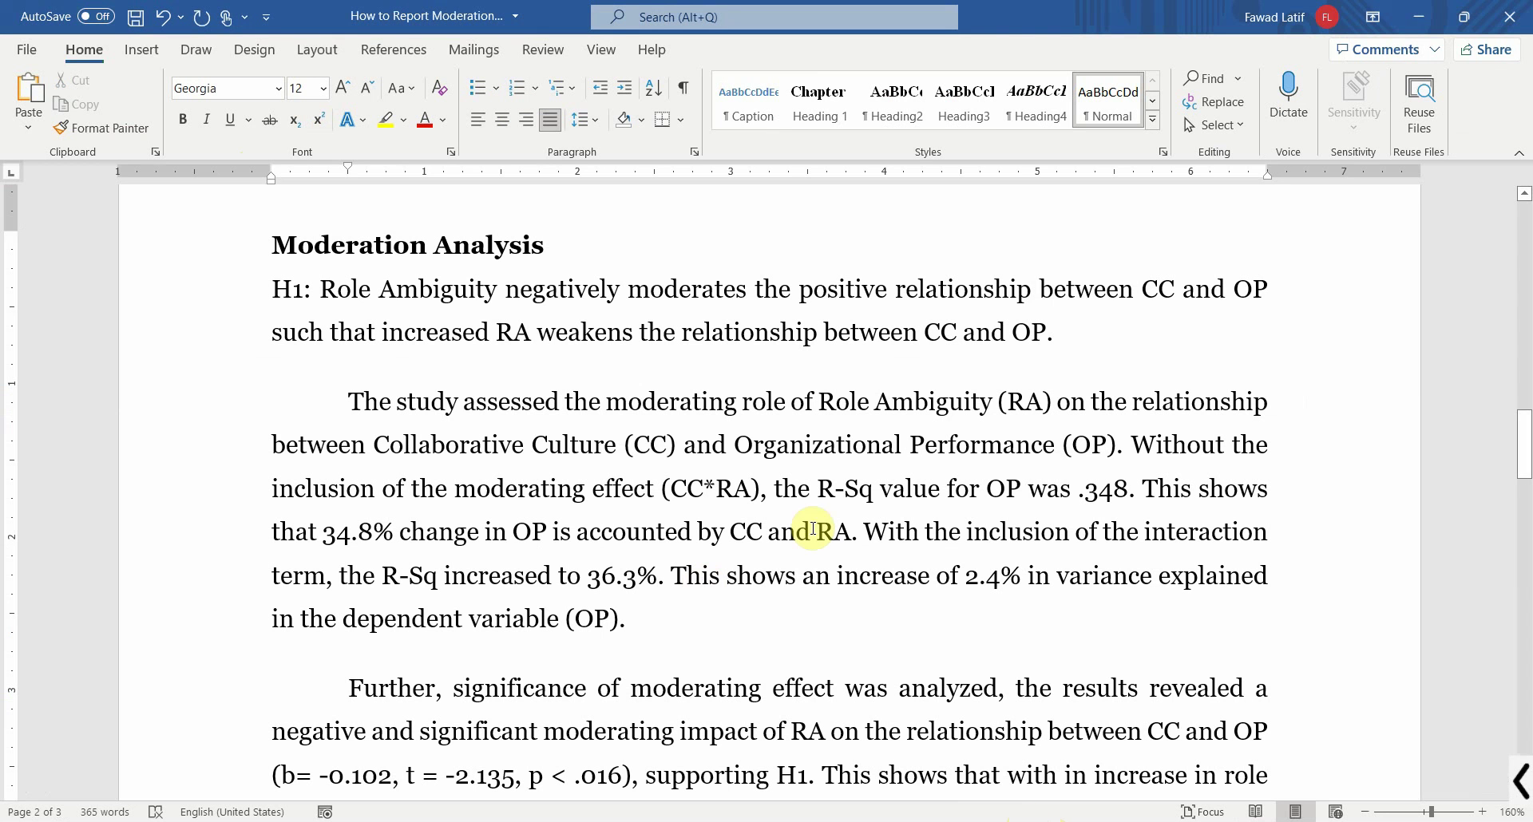
pyautogui.click(975, 578)
pyautogui.hotkey('shift', 'Left')
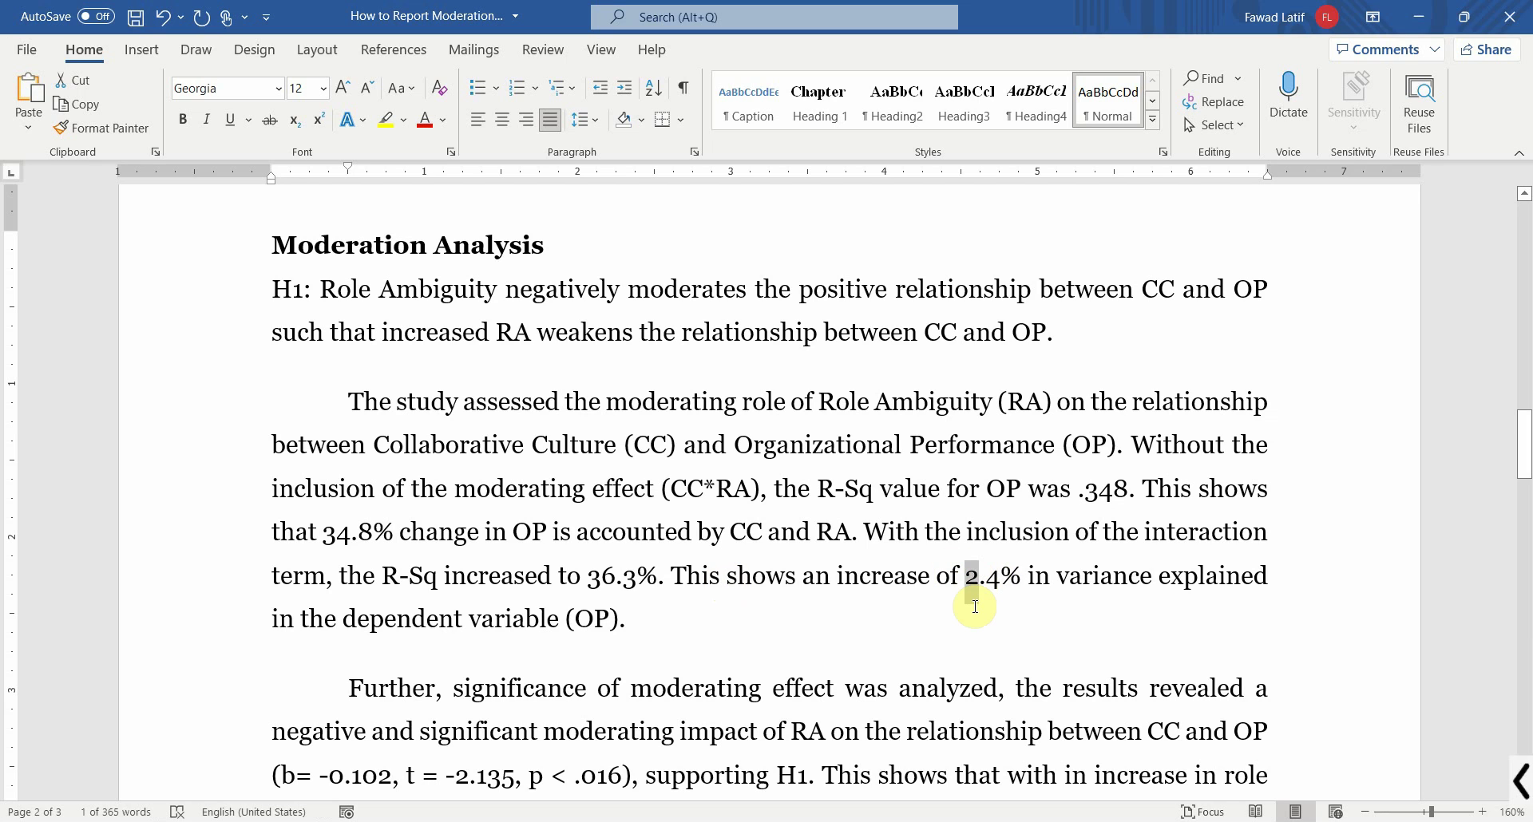
pyautogui.write('1')
pyautogui.press('Right')
pyautogui.hotkey('shift', 'Right')
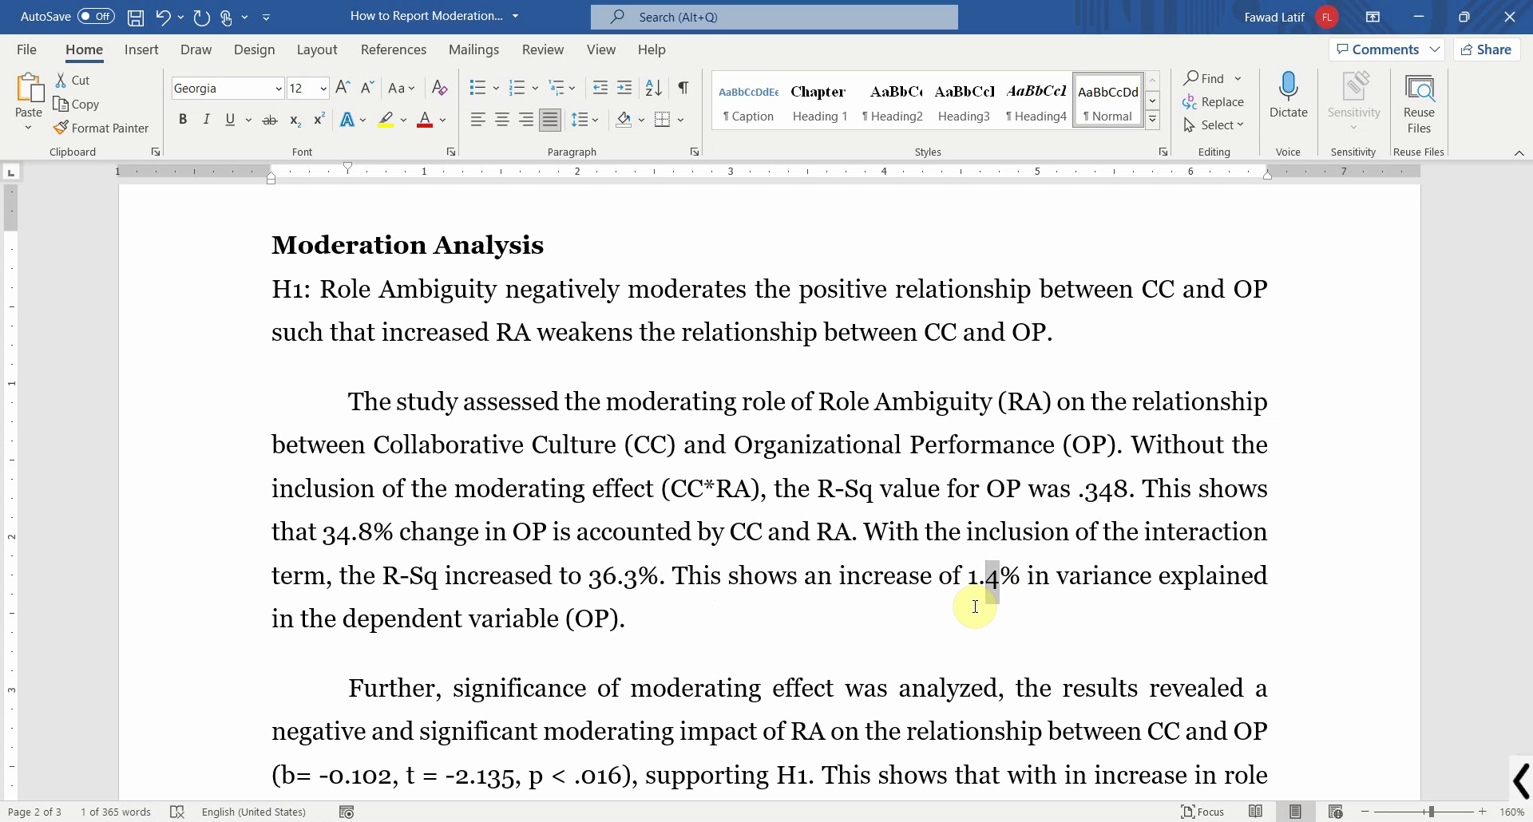
pyautogui.write('5')
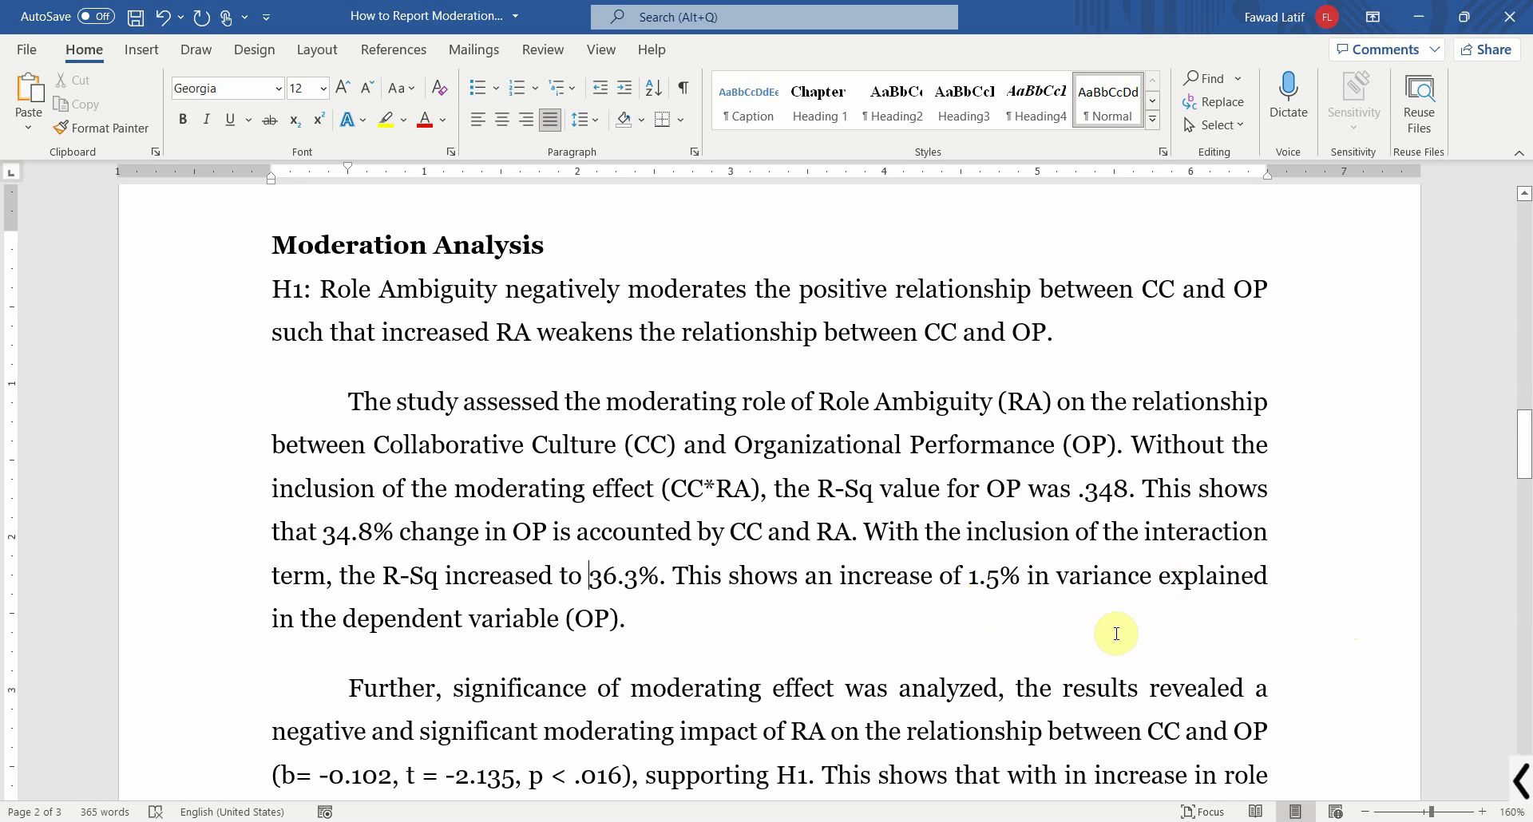
# Review the variance increase sentence and the following paragraph on the significance of the moderating effect
pyautogui.click(631, 633)
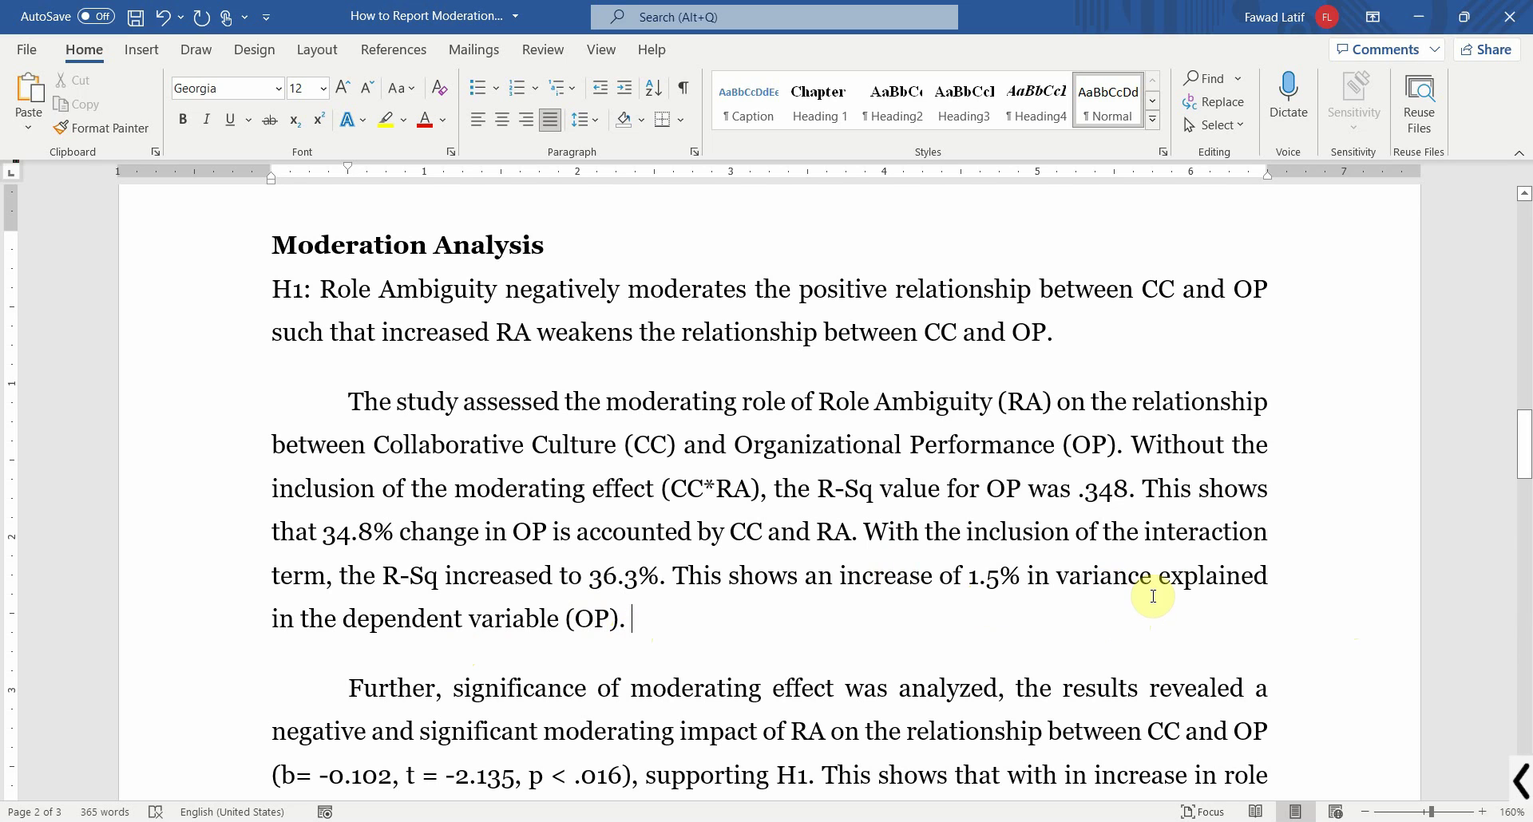
pyautogui.moveTo(979, 568); pyautogui.dragTo(1003, 568)
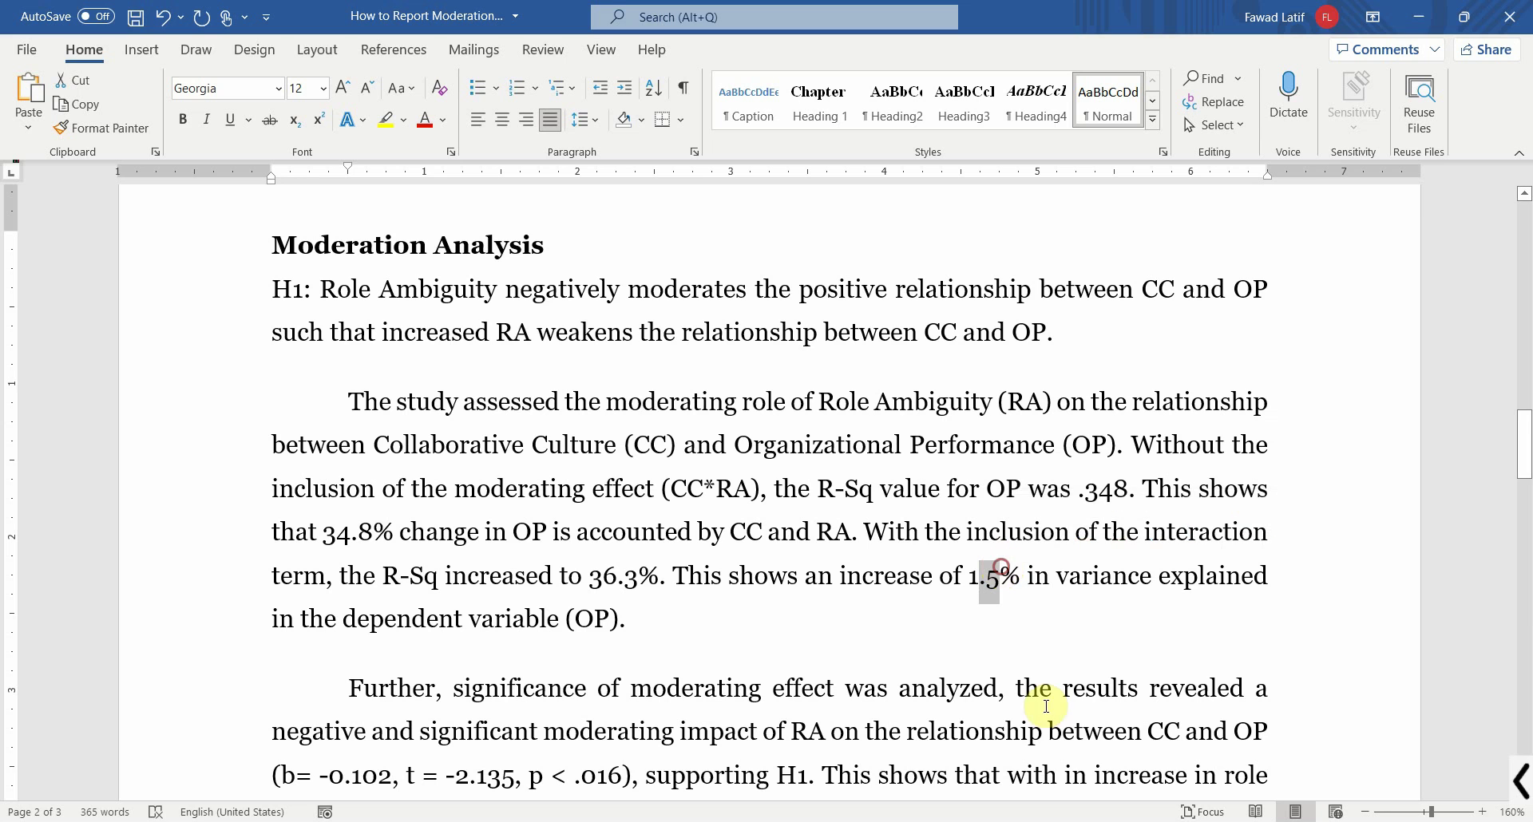
pyautogui.moveTo(1525, 425); pyautogui.dragTo(1525, 467)
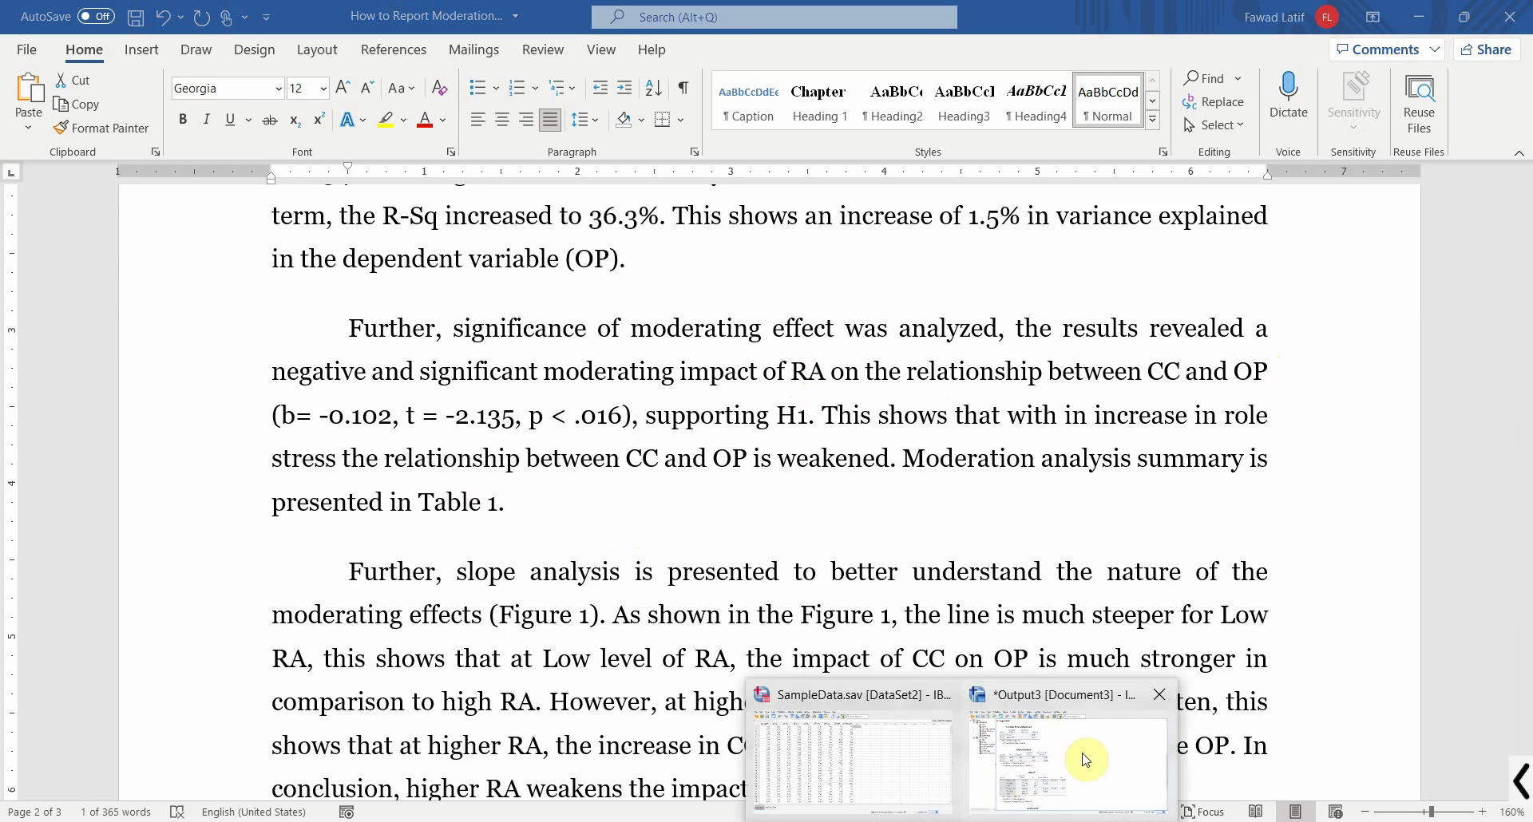
# Switch to the SPSS output and examine the IntRAXCC row of the Coefficients table
pyautogui.click(1078, 759)
pyautogui.click(329, 473)
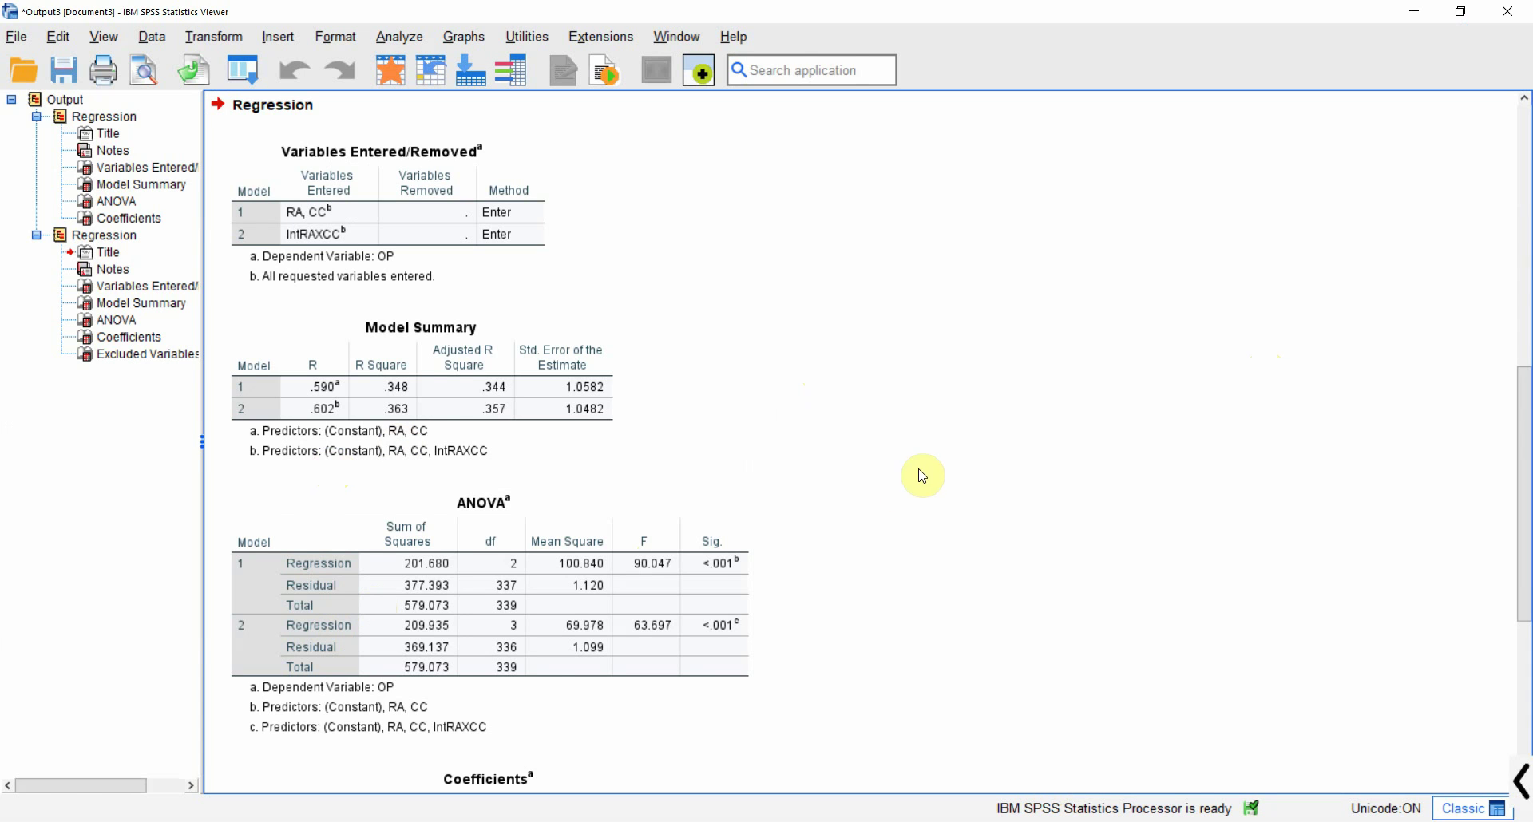
pyautogui.moveTo(1525, 489); pyautogui.dragTo(1517, 616)
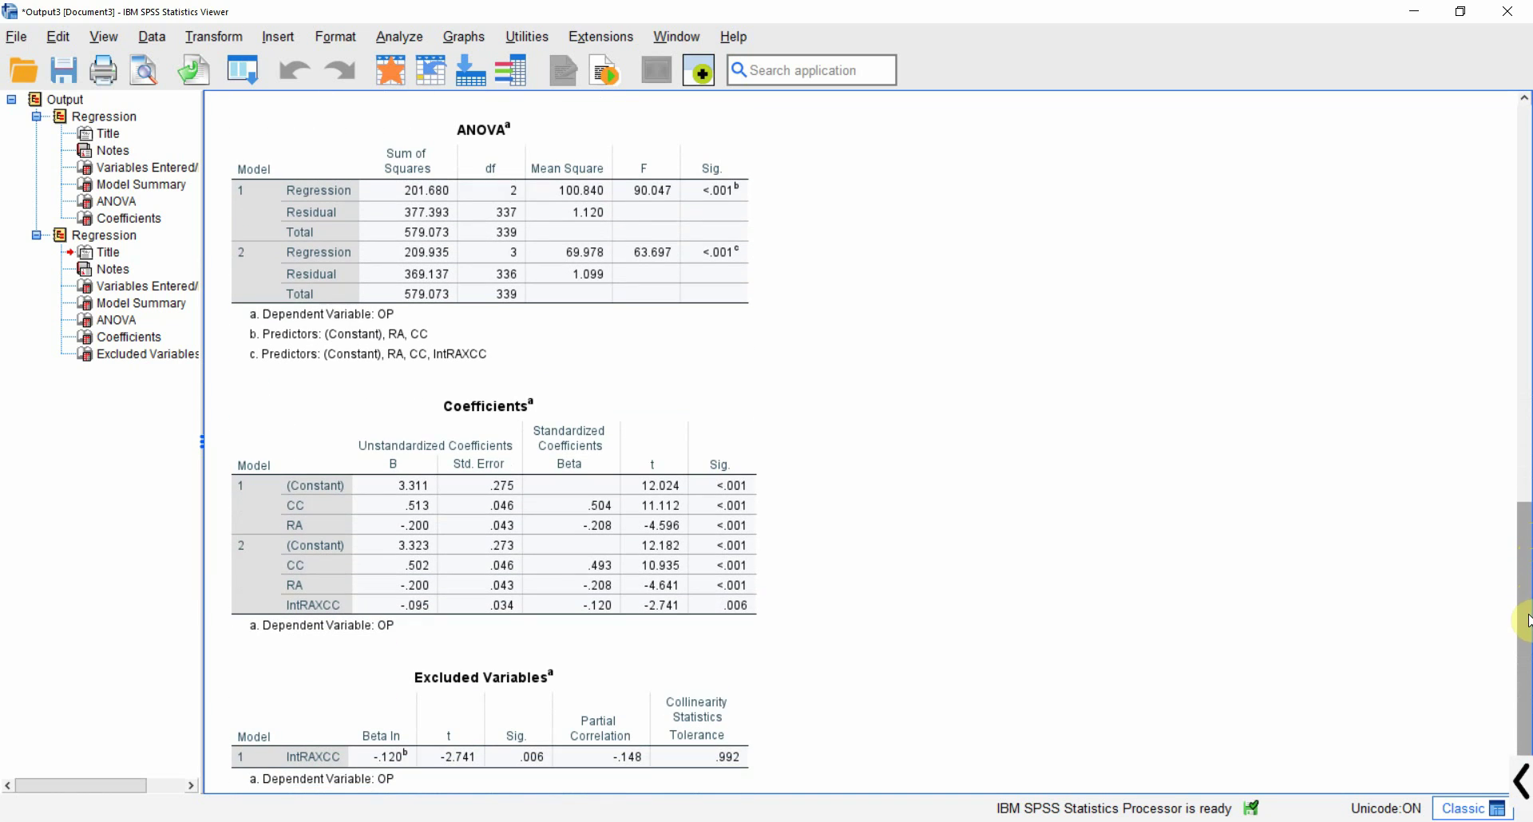
pyautogui.click(445, 575)
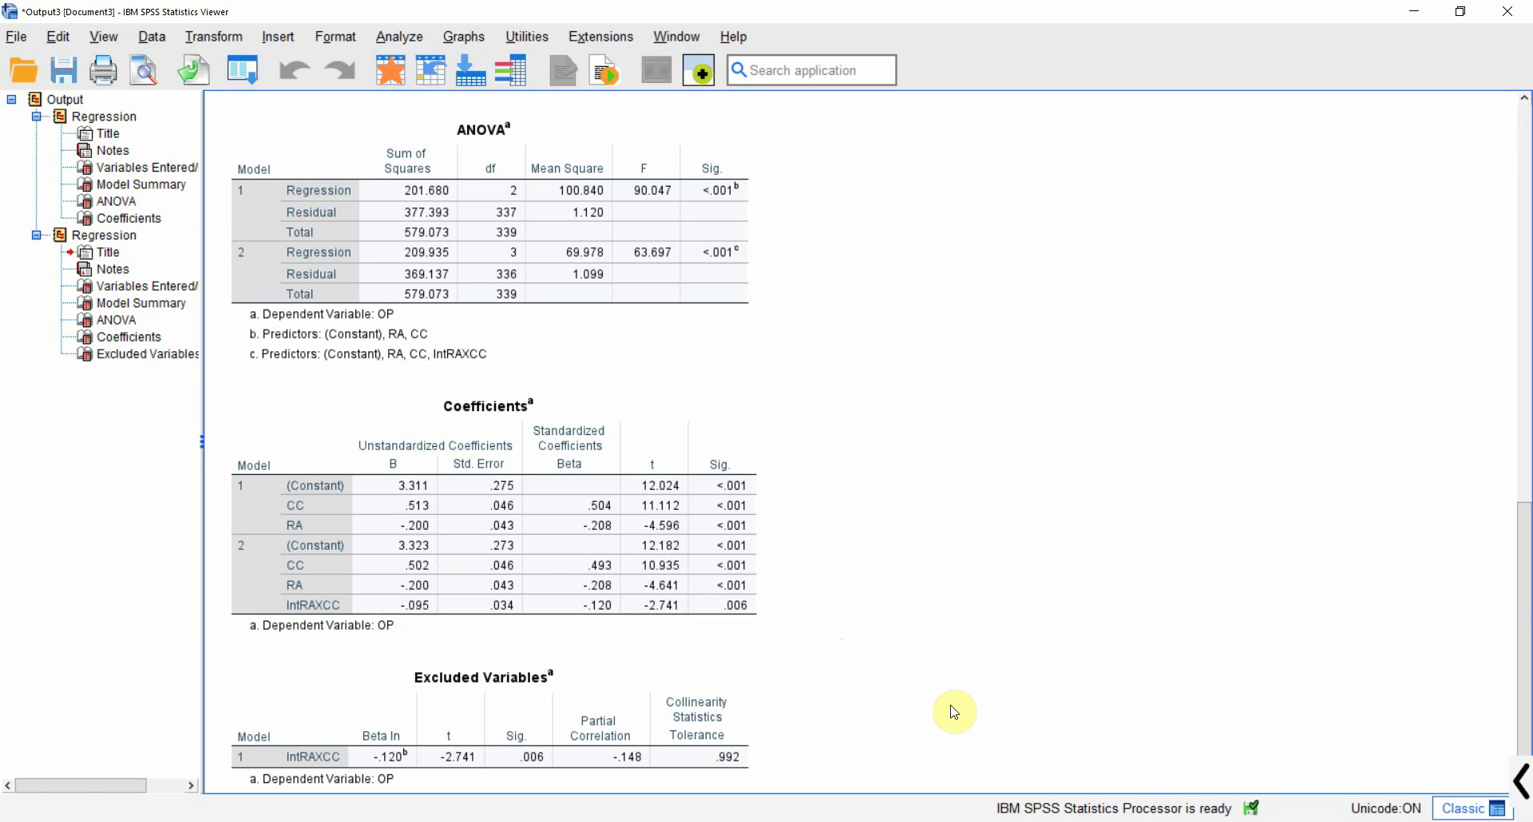
# Return to the Word report and set the moderating effect's b value to -0.095
pyautogui.moveTo(1004, 818)
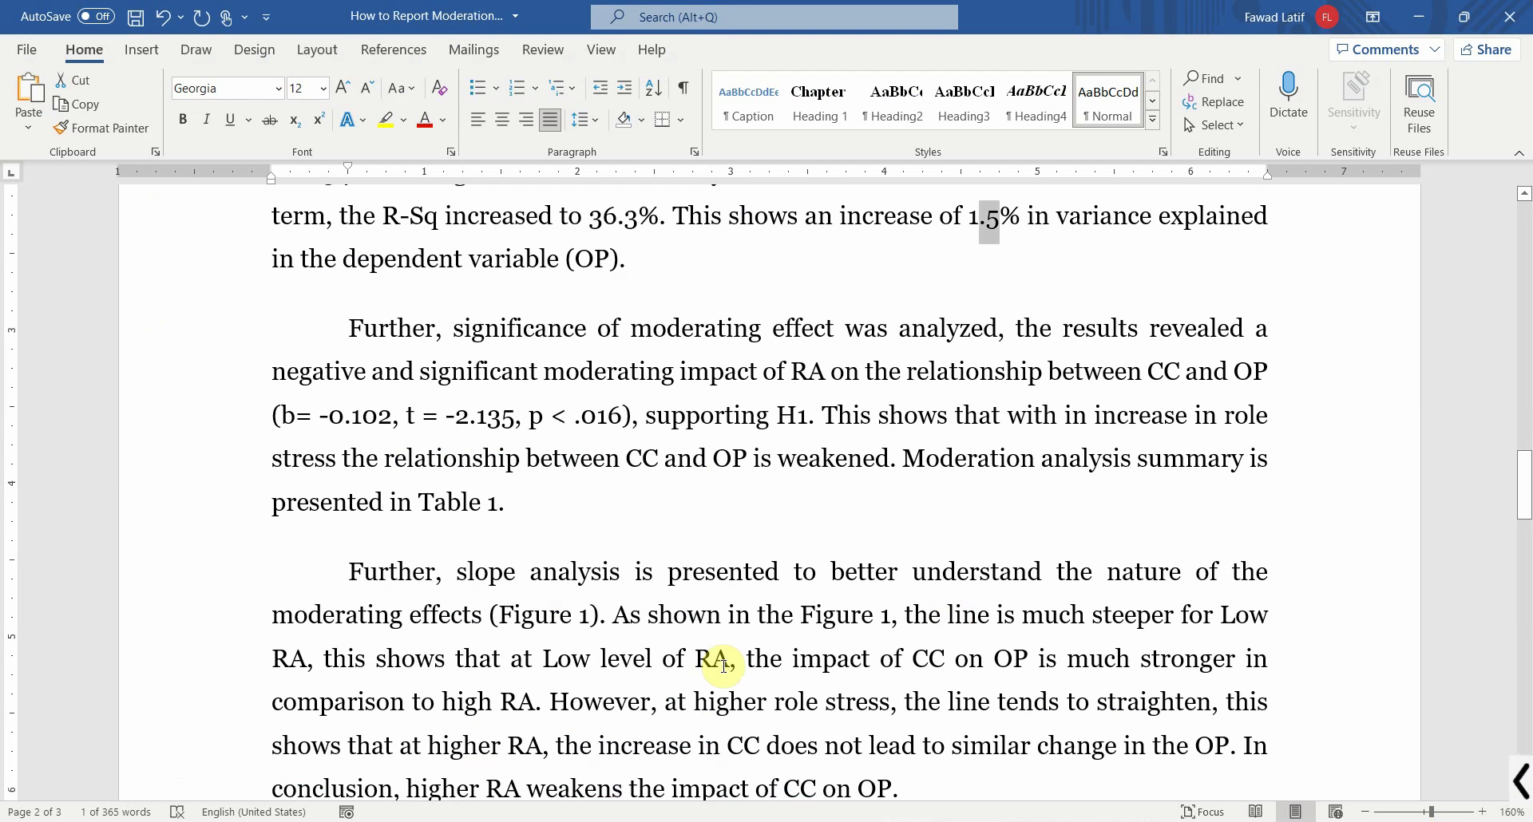
pyautogui.click(358, 435)
pyautogui.hotkey('shift', 'Right')
pyautogui.hotkey('shift', 'Right')
pyautogui.hotkey('shift', 'Right')
pyautogui.hotkey('shift', 'Right')
pyautogui.write('.095')
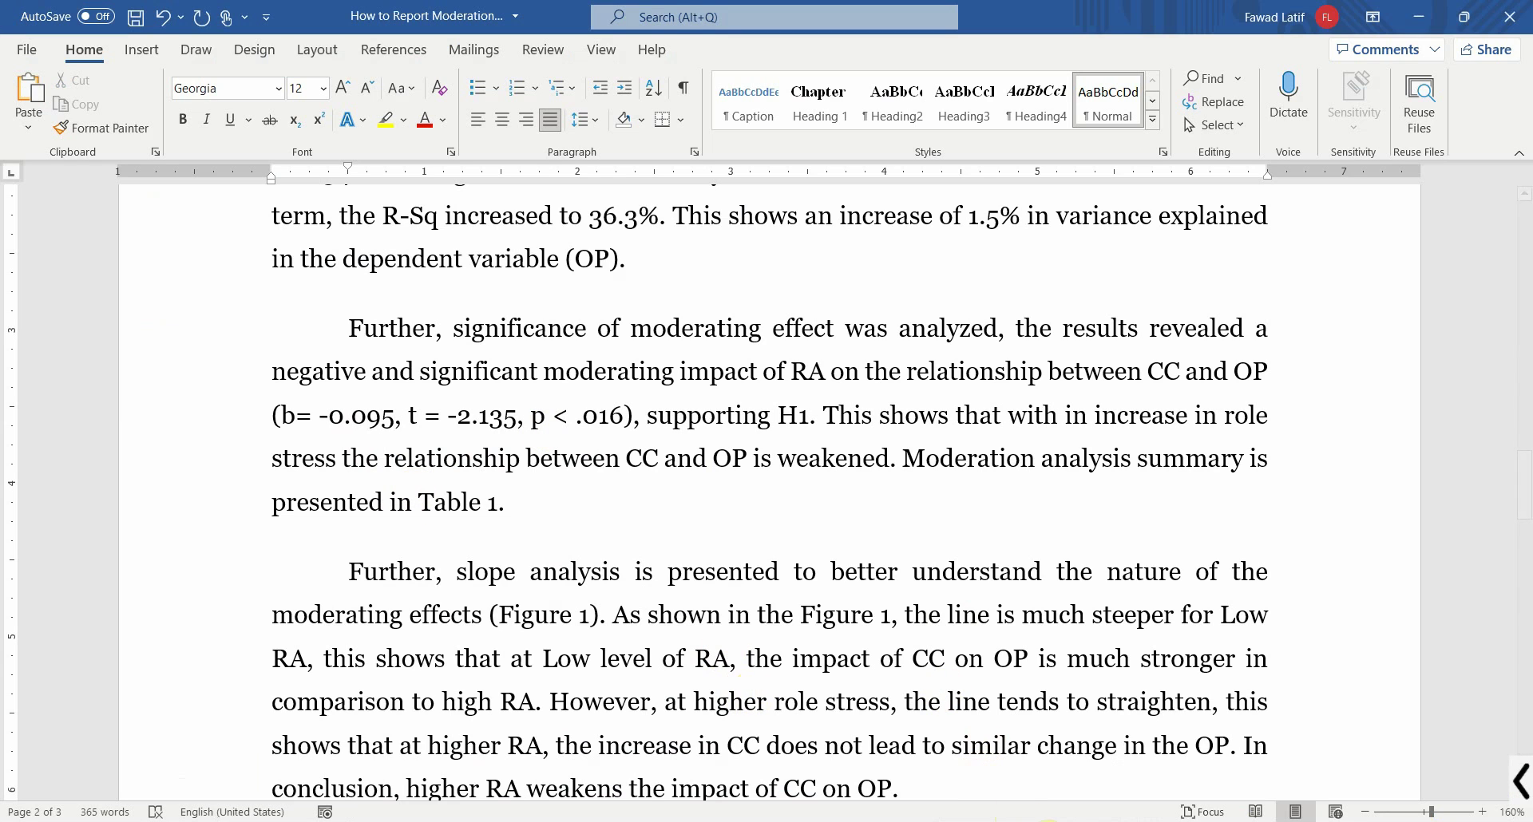
# Look up the interaction term's t value and significance in SPSS, and set t = -2.741 and p < .006 in the Word report
pyautogui.click(1150, 695)
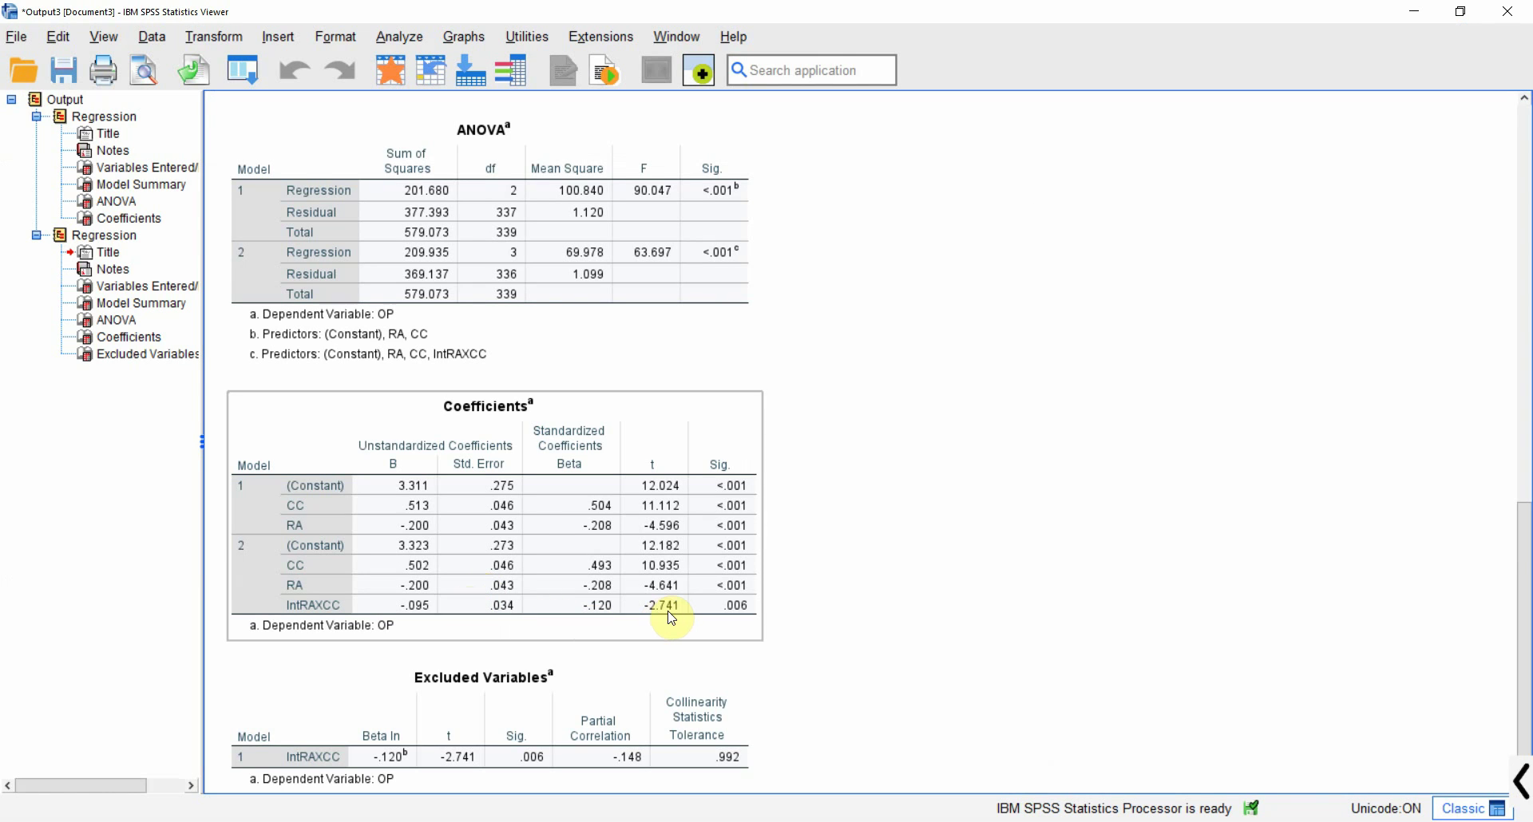
pyautogui.click(958, 819)
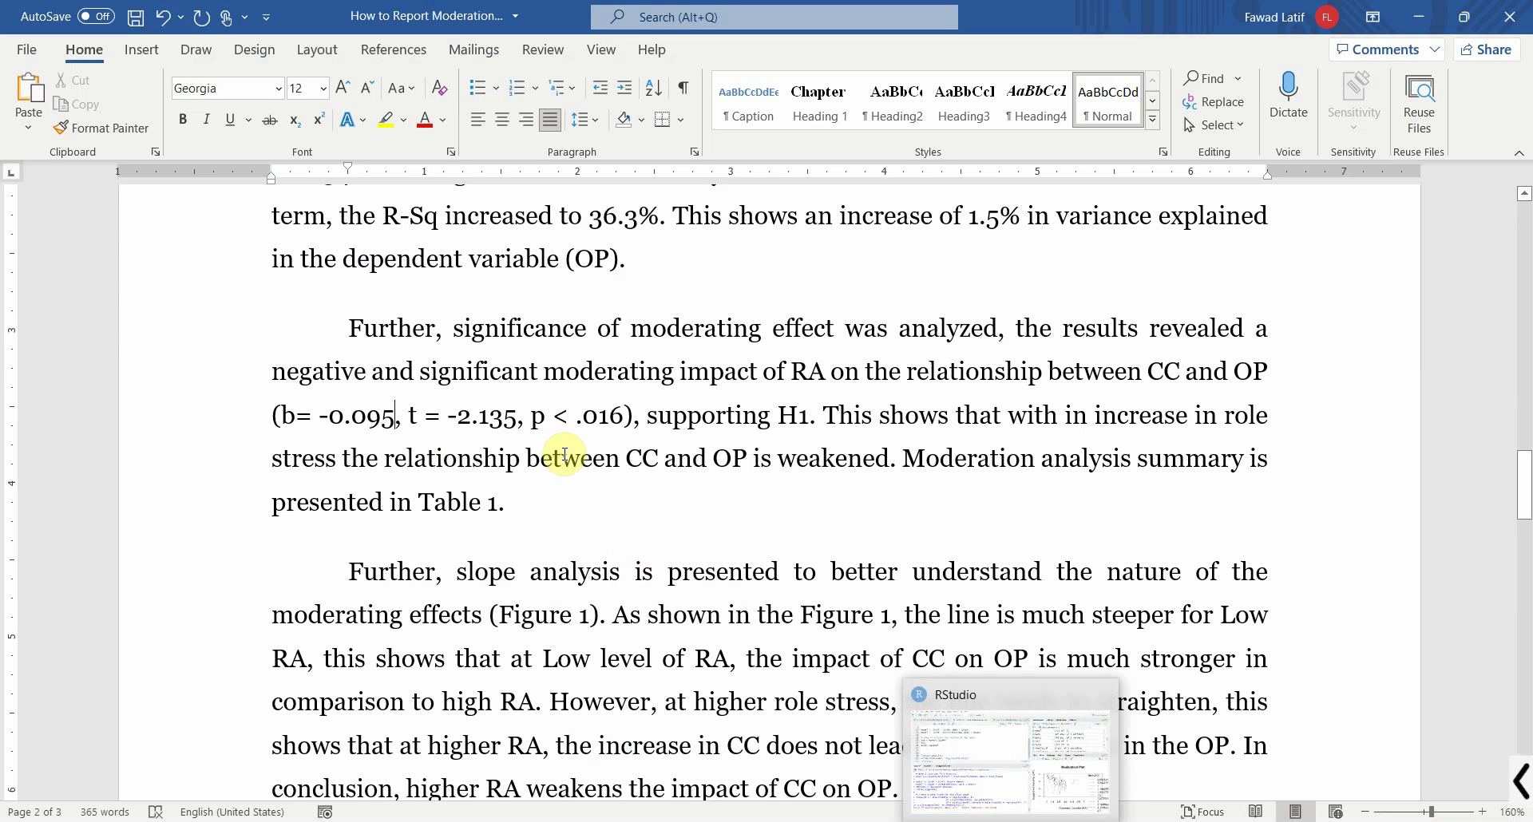
pyautogui.click(478, 416)
pyautogui.hotkey('shift', 'Right')
pyautogui.hotkey('shift', 'Right')
pyautogui.hotkey('shift', 'Right')
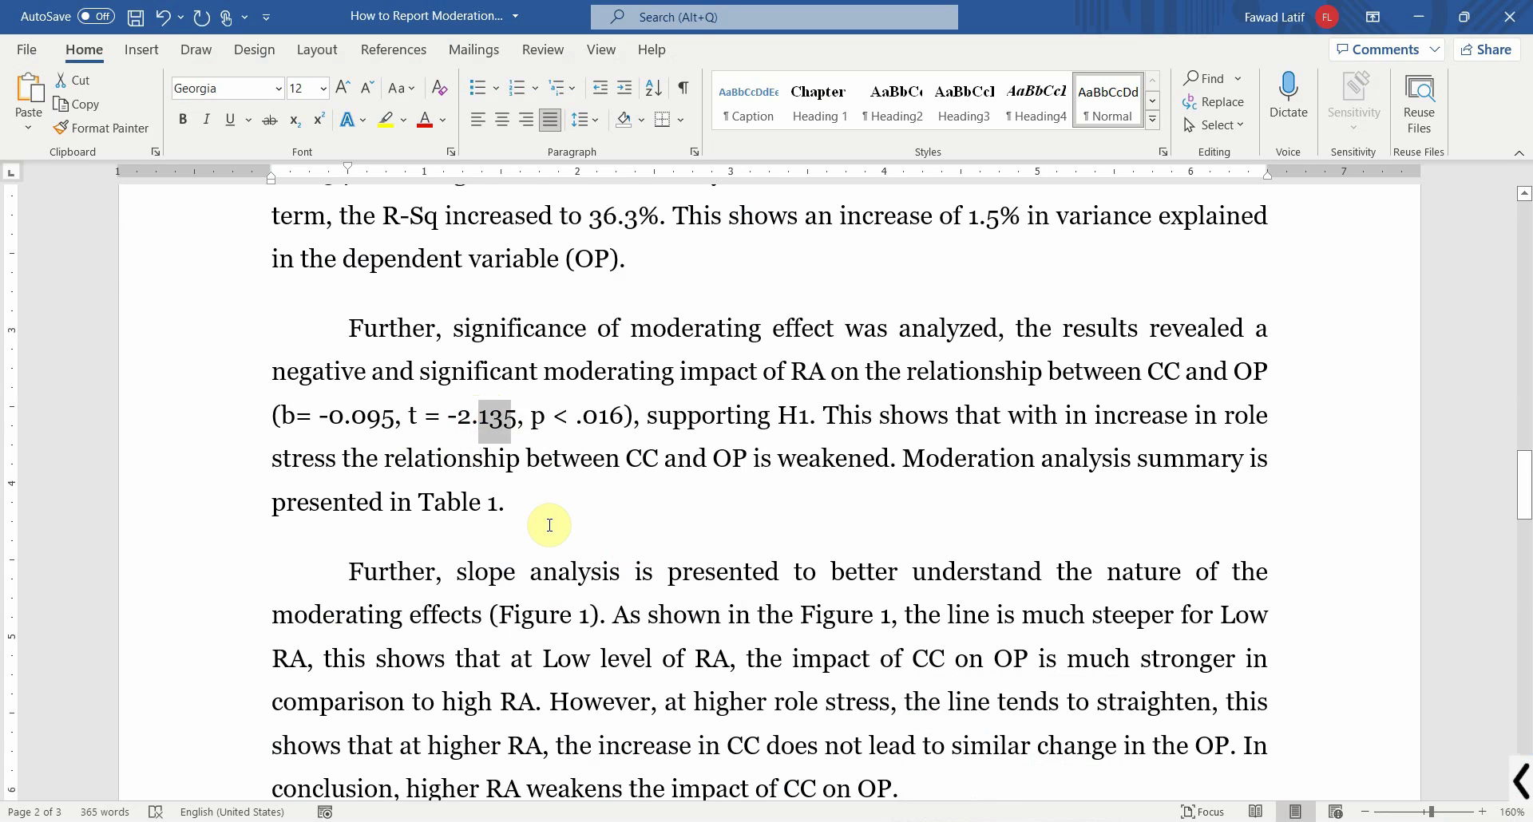
pyautogui.write('741')
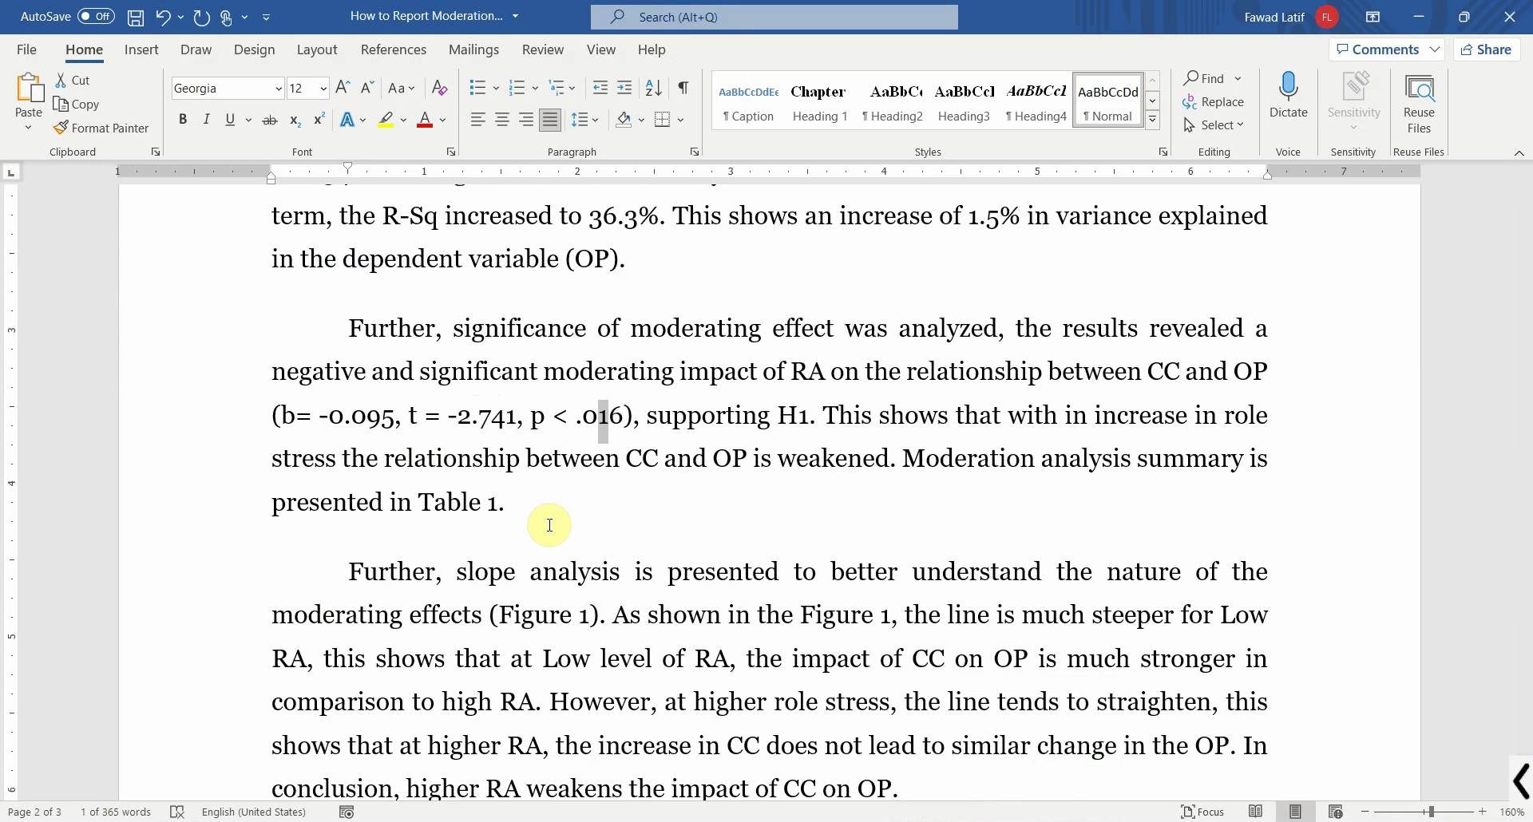
pyautogui.press('Delete')
pyautogui.write('0')
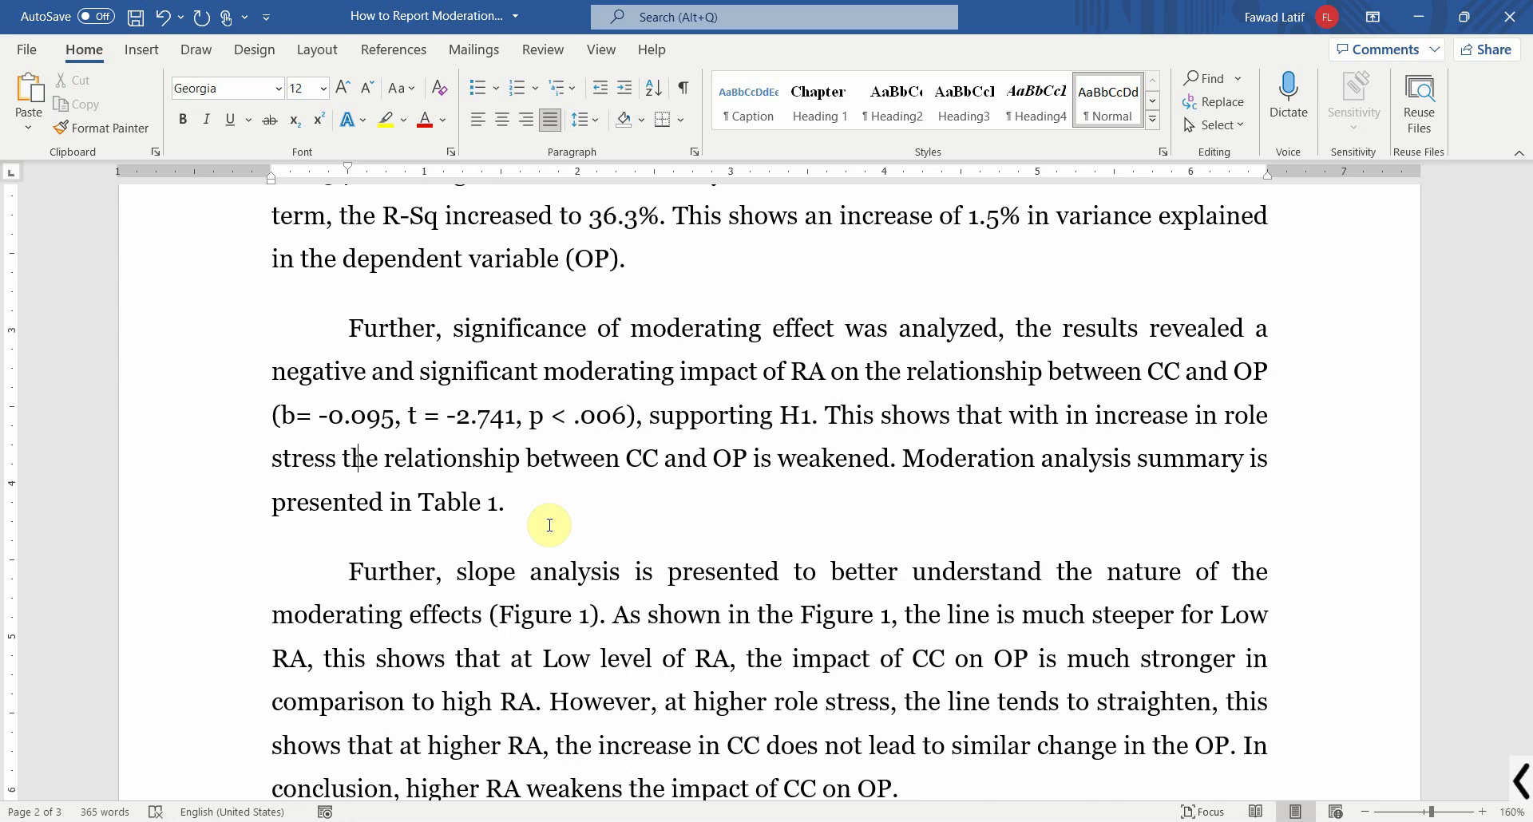
# Replace "role stress" with "RA" and insert "positive" before "relationship" in the sentence that interprets the moderating effect
pyautogui.hotkey('shift', 'Left')
pyautogui.hotkey('shift', 'Left')
pyautogui.hotkey('shift', 'Left')
pyautogui.hotkey('shift', 'Left')
pyautogui.hotkey('shift', 'Left')
pyautogui.hotkey('shift', 'Left')
pyautogui.hotkey('shift', 'Left')
pyautogui.hotkey('shift', 'Left')
pyautogui.hotkey('shift', 'Left')
pyautogui.hotkey('shift', 'Left')
pyautogui.hotkey('shift', 'Left')
pyautogui.hotkey('shift', 'Left')
pyautogui.hotkey('shift', 'Left')
pyautogui.hotkey('shift', 'Left')
pyautogui.hotkey('shift', 'Left')
pyautogui.hotkey('shift', 'Left')
pyautogui.hotkey('shift', 'Left')
pyautogui.hotkey('shift', 'Left')
pyautogui.hotkey('shift', 'Right')
pyautogui.hotkey('shift', 'Right')
pyautogui.hotkey('shift', 'Right')
pyautogui.hotkey('shift', 'Right')
pyautogui.hotkey('shift', 'Right')
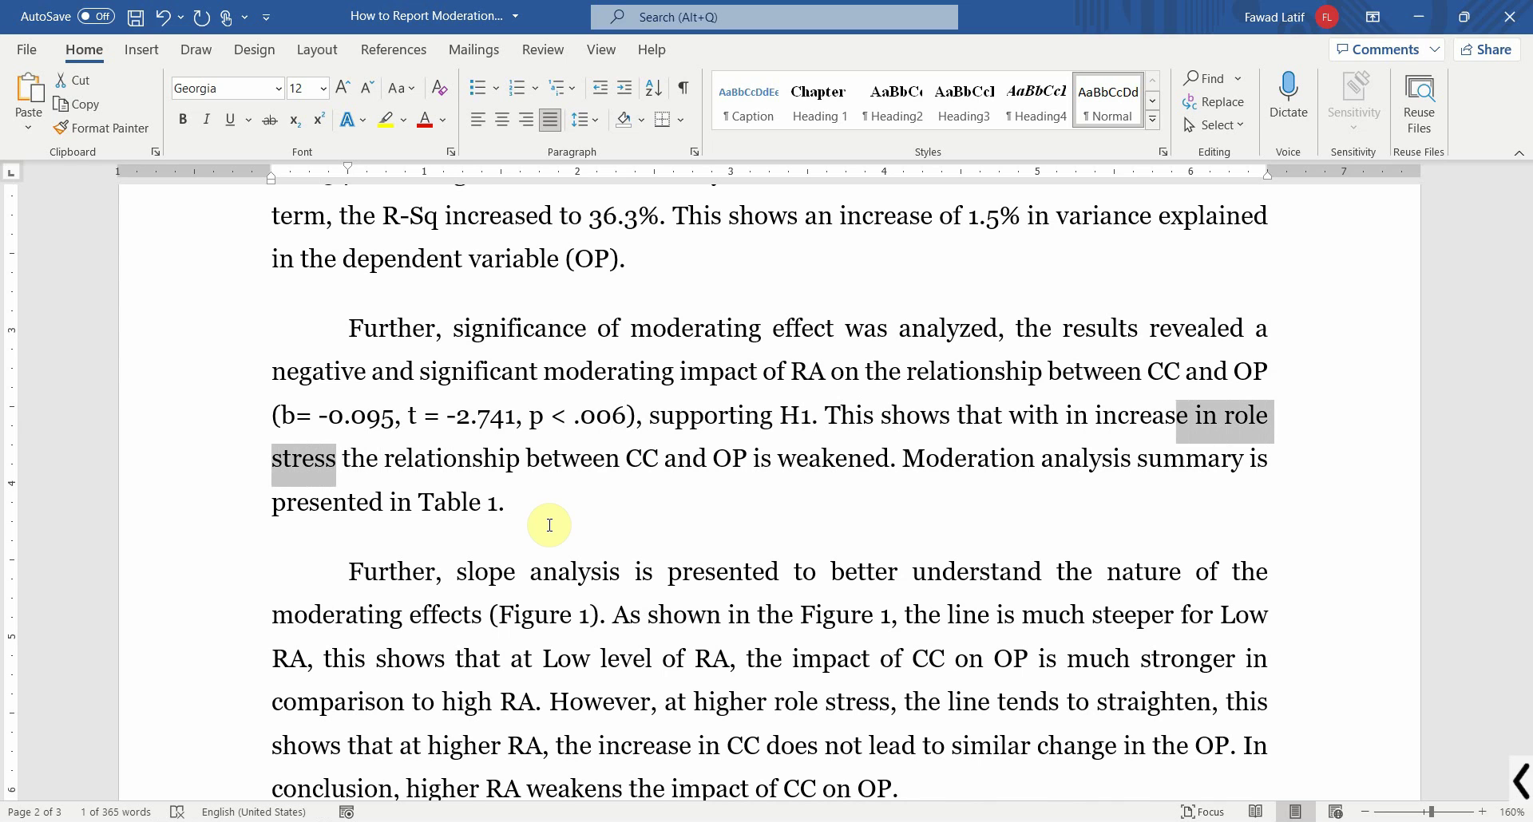
pyautogui.hotkey('shift', 'Right')
pyautogui.hotkey('shift', 'Right')
pyautogui.write('RA')
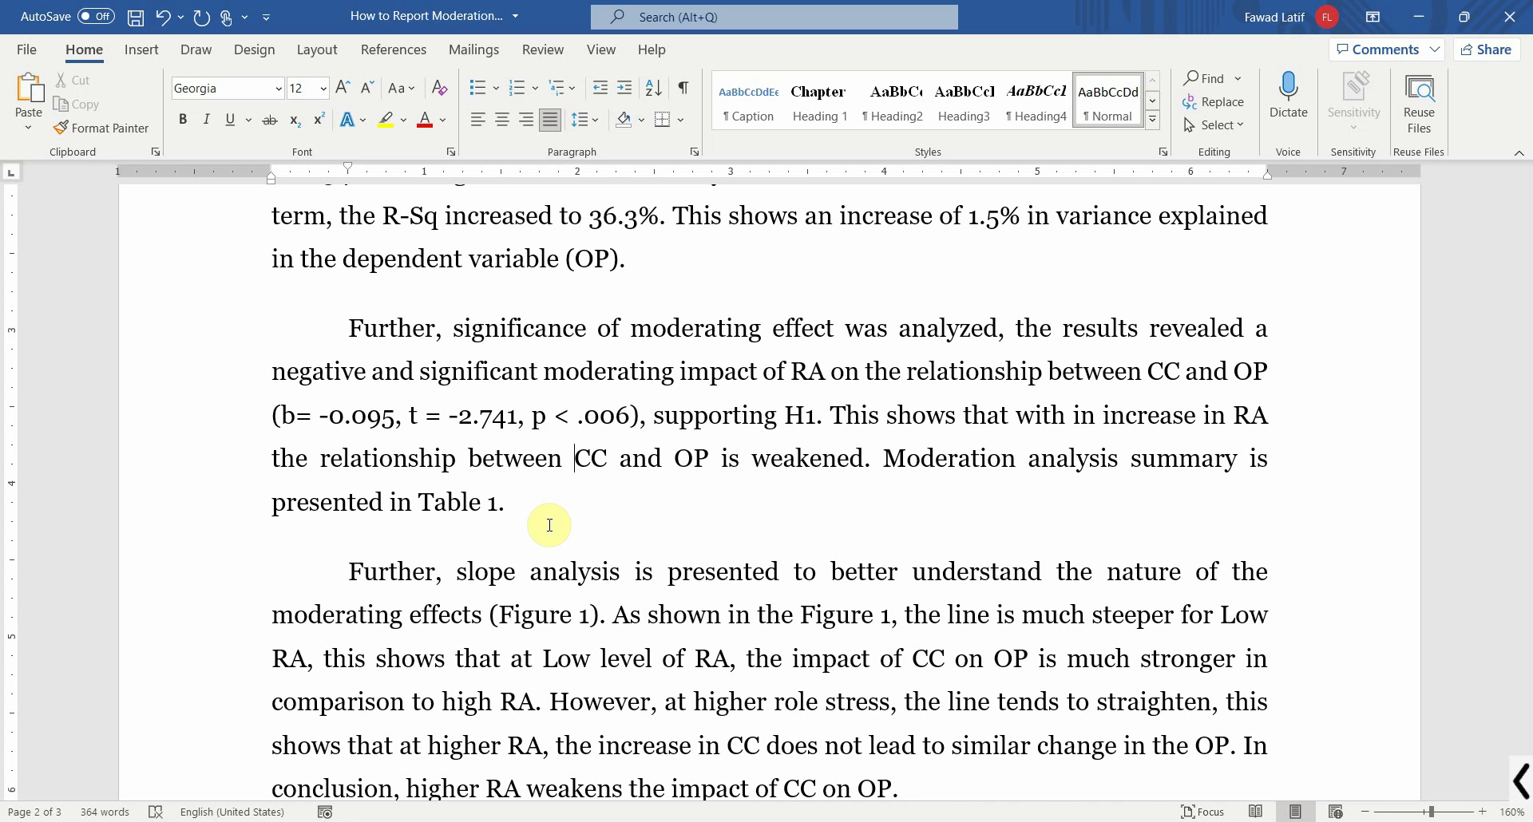
pyautogui.write('positive')
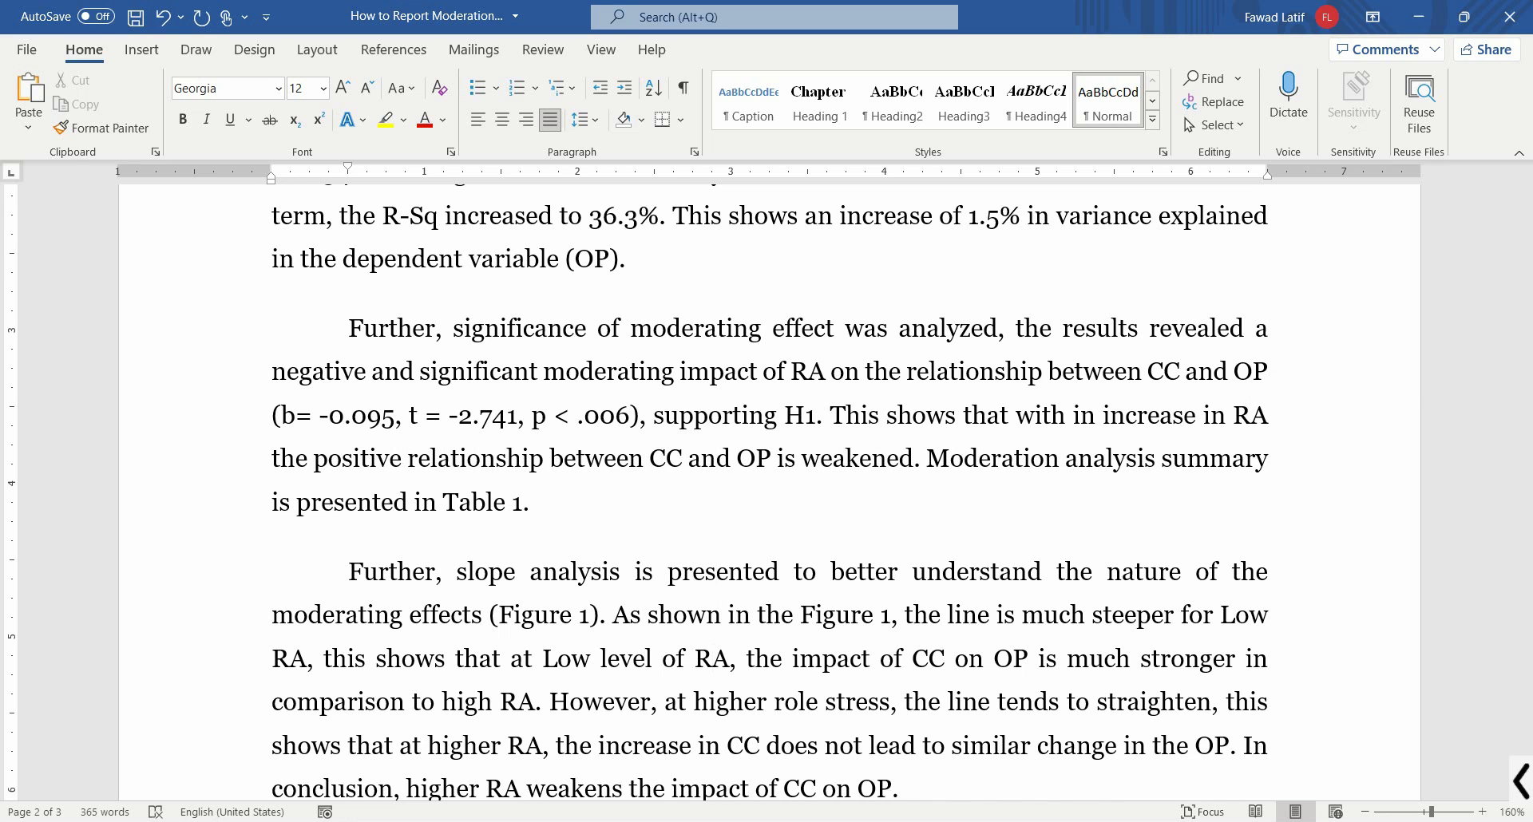
# Enter a Beta of -0.095 in the Moderating Effect (CC*RA)->OP row of Table 1
pyautogui.press('Down')
pyautogui.press('Down')
pyautogui.press('Down')
pyautogui.press('Down')
pyautogui.press('Down')
pyautogui.press('Down')
pyautogui.press('Down')
pyautogui.press('Down')
pyautogui.press('Down')
pyautogui.press('Down')
pyautogui.press('Down')
pyautogui.press('Down')
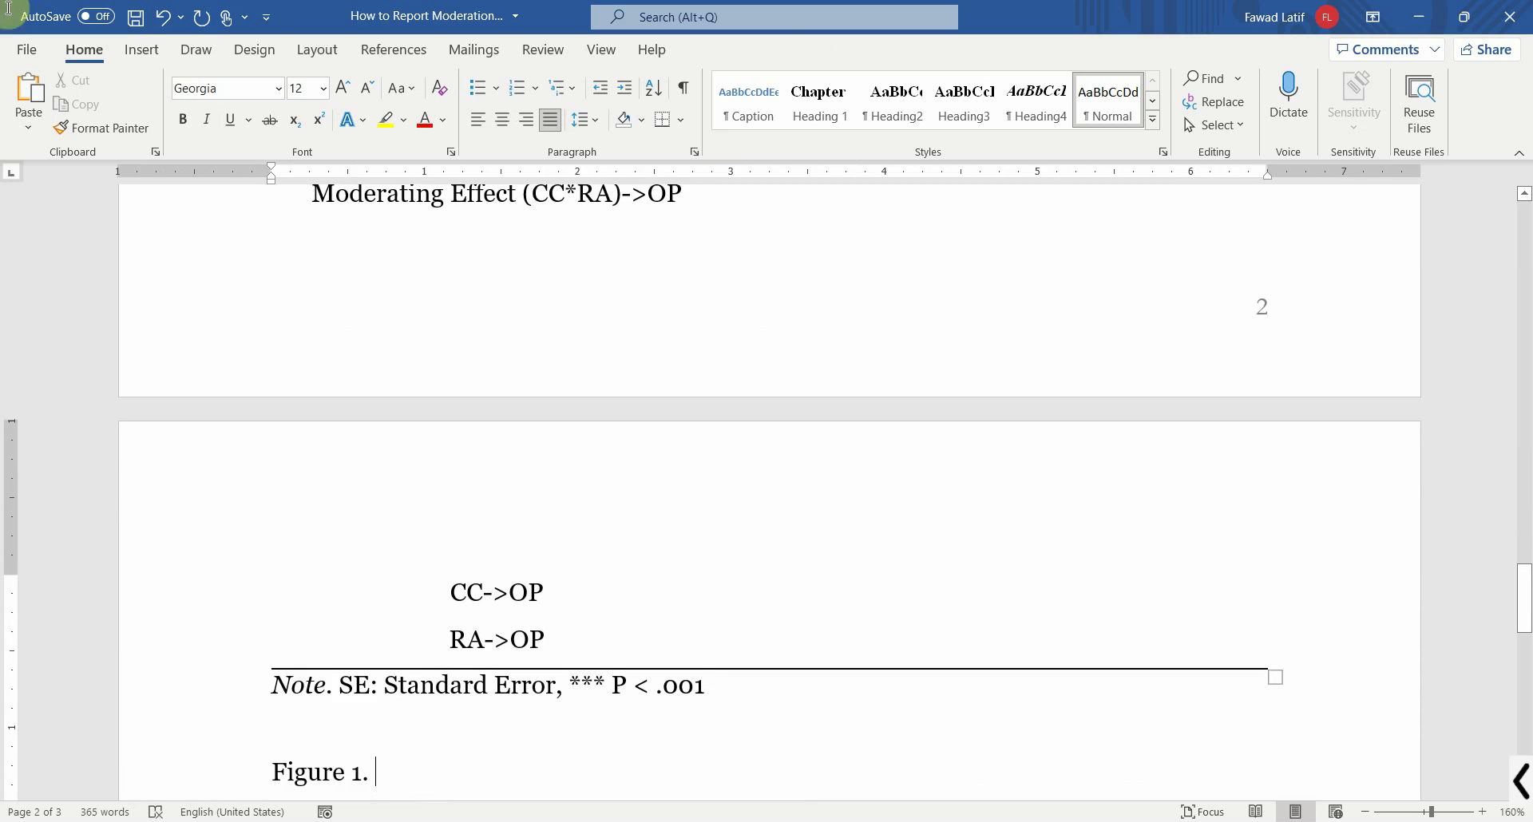
pyautogui.click(550, 526)
pyautogui.scroll(3, 550, 526)
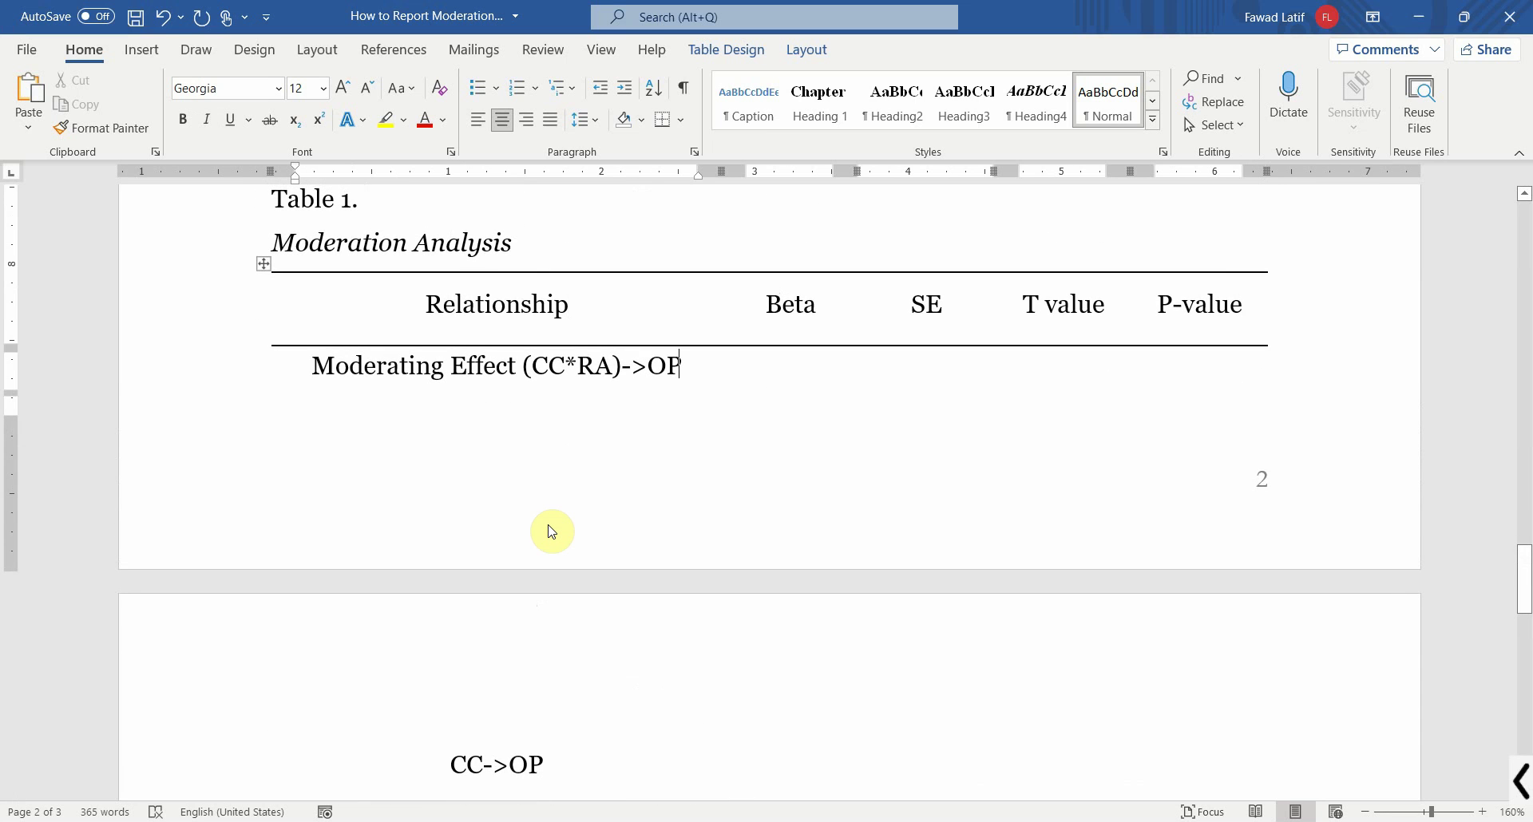
pyautogui.write('-')
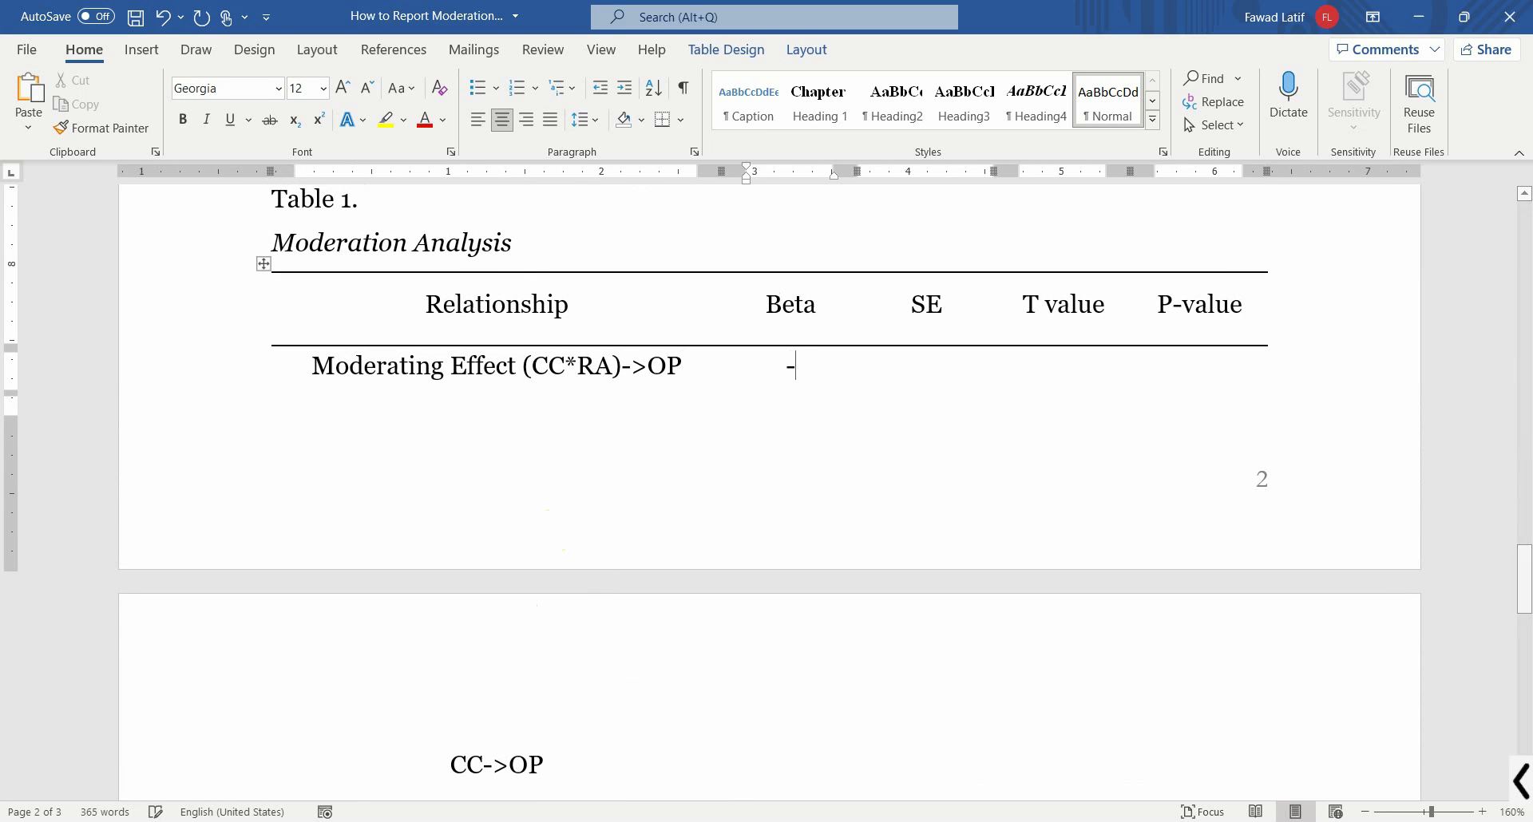
pyautogui.write('0.095')
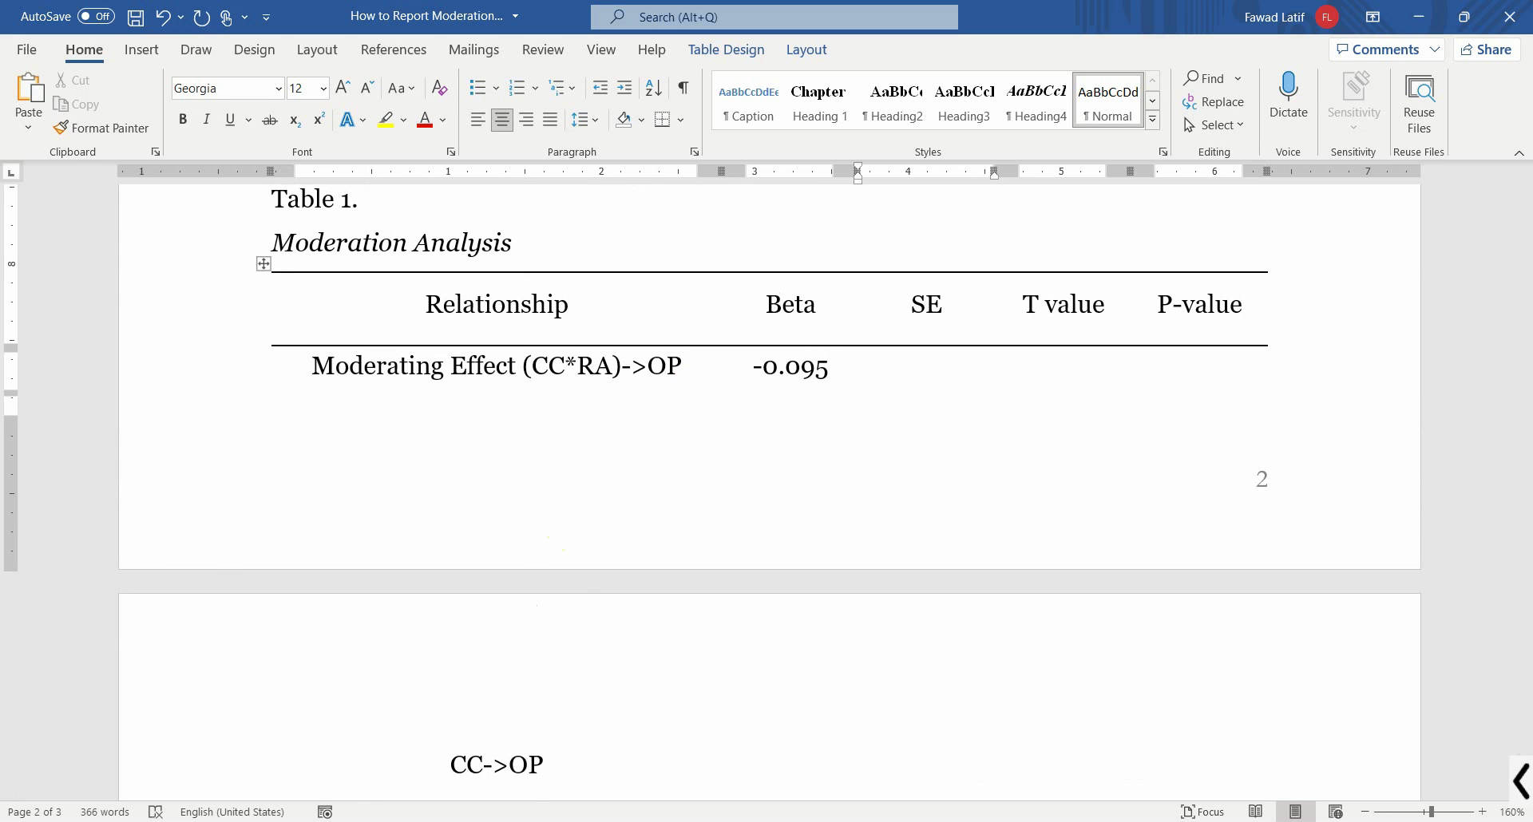
# Look up the interaction's standard error in SPSS, and complete its row in Word's Table 1 with SE 0.034, T value -2.741 and P-value 0.006
pyautogui.click(1064, 769)
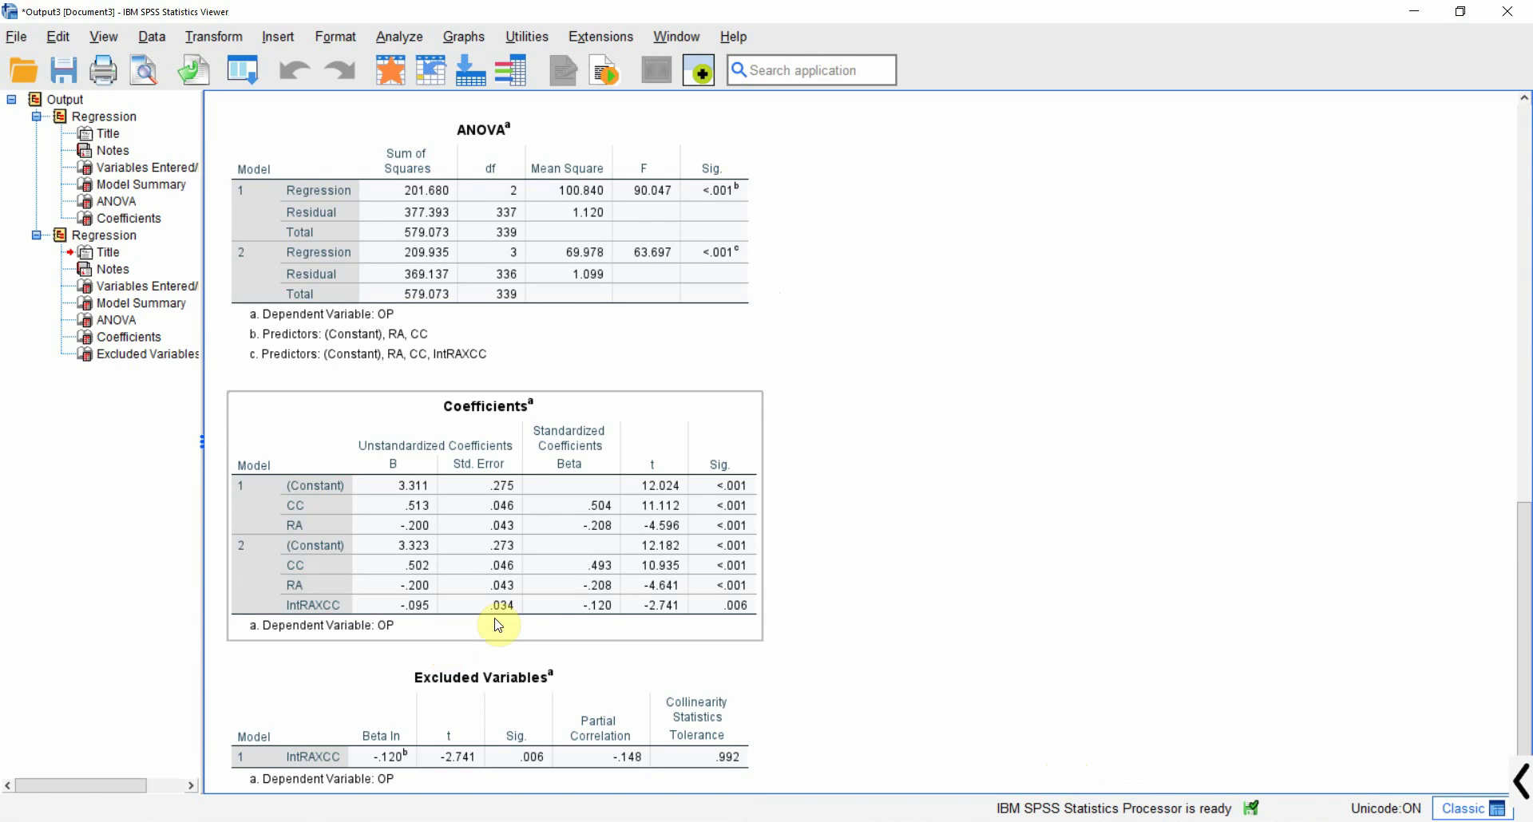
pyautogui.click(759, 781)
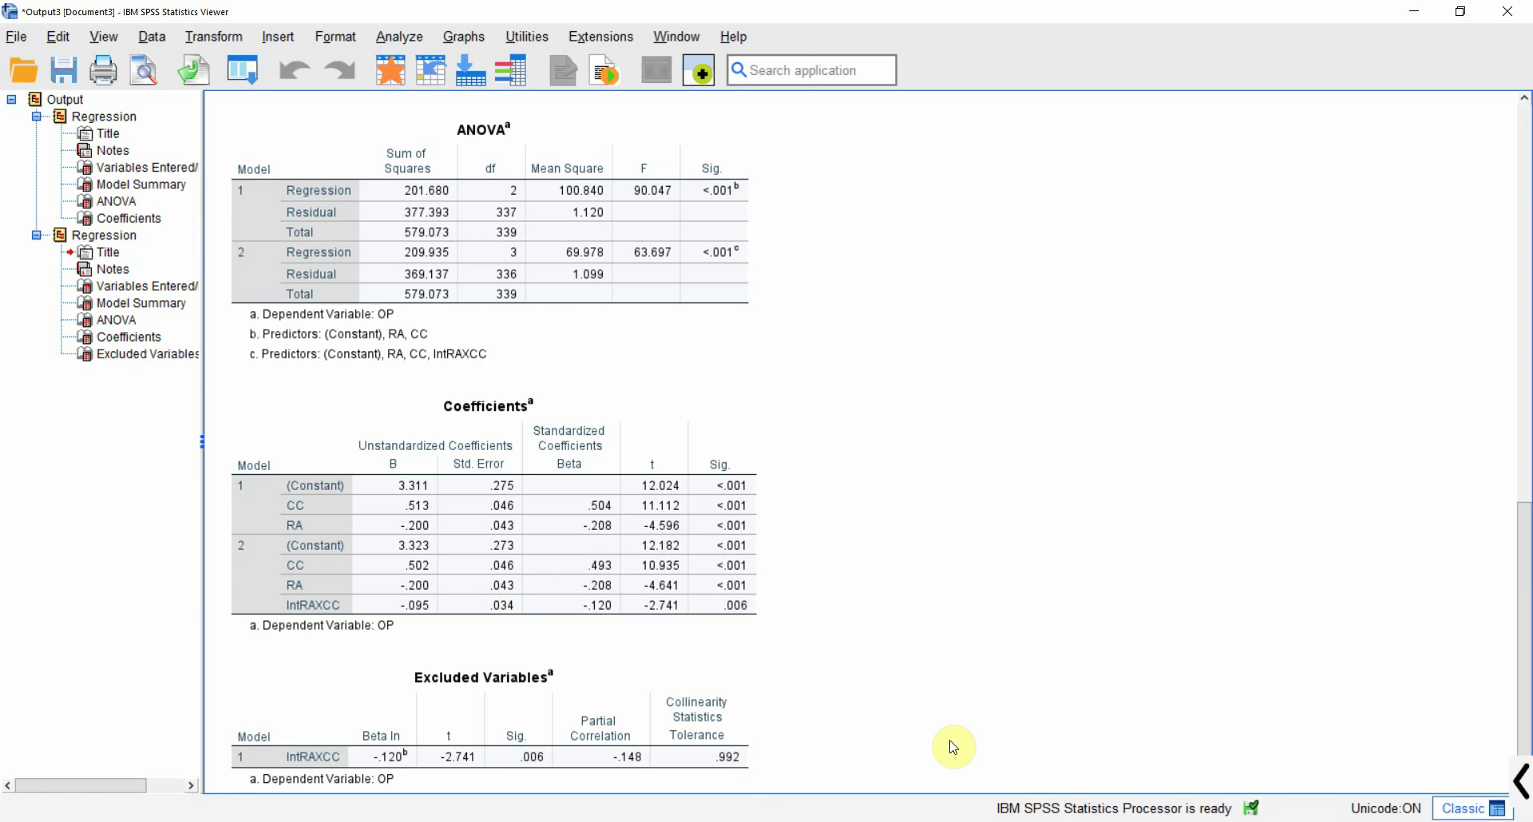
pyautogui.hotkey('alt', 'Tab')
pyautogui.write('0.034 ')
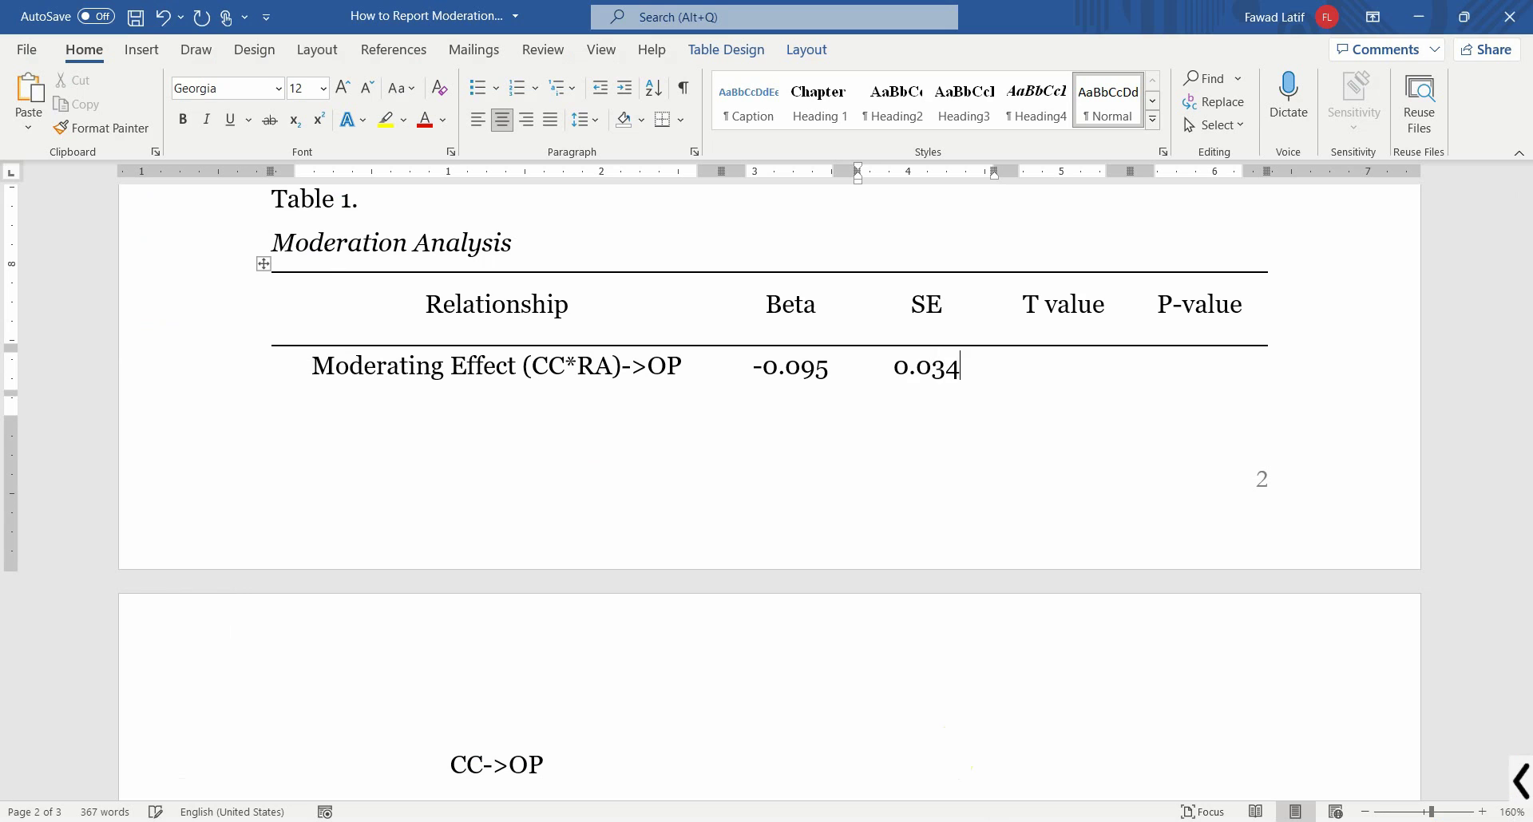
pyautogui.write('-')
pyautogui.write('2.741 ')
pyautogui.write('0.006')
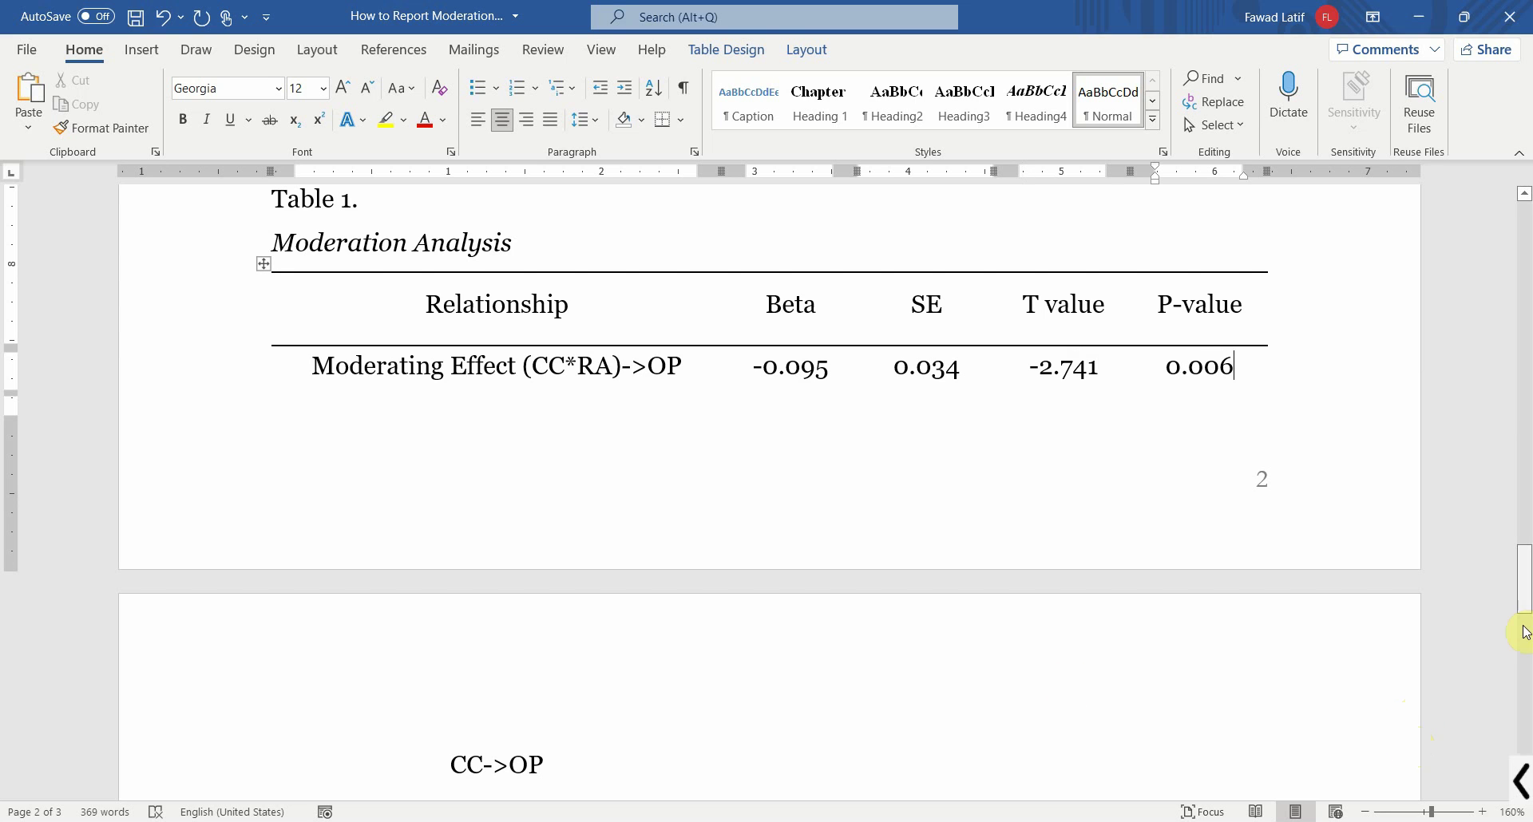
# Check the CC->OP and RA->OP rows of Table 1 against the Coefficients table in SPSS, ending back in Word
pyautogui.moveTo(1519, 590); pyautogui.dragTo(1519, 619)
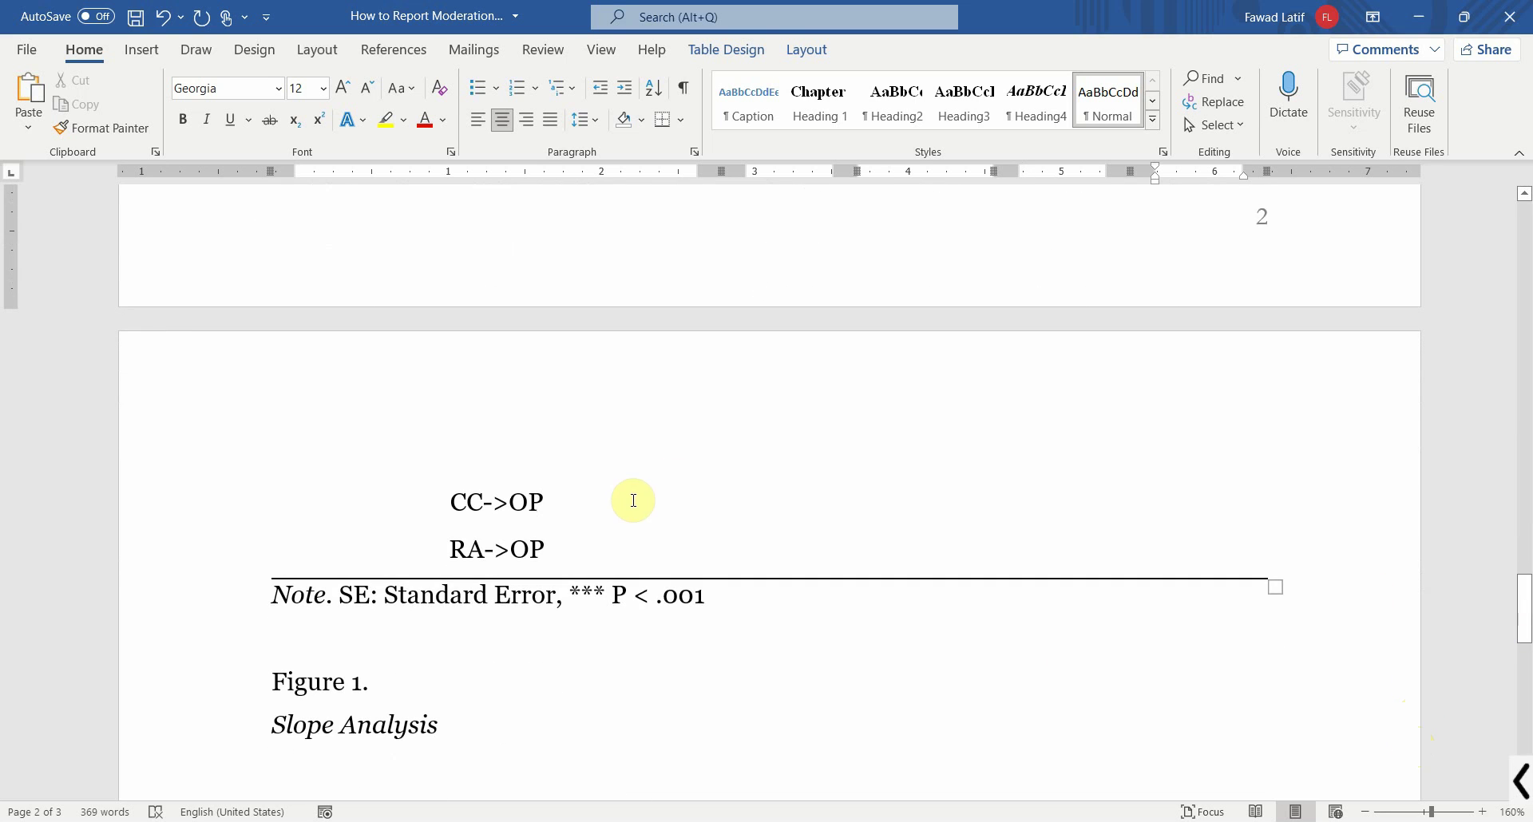
pyautogui.hotkey('alt', 'Tab')
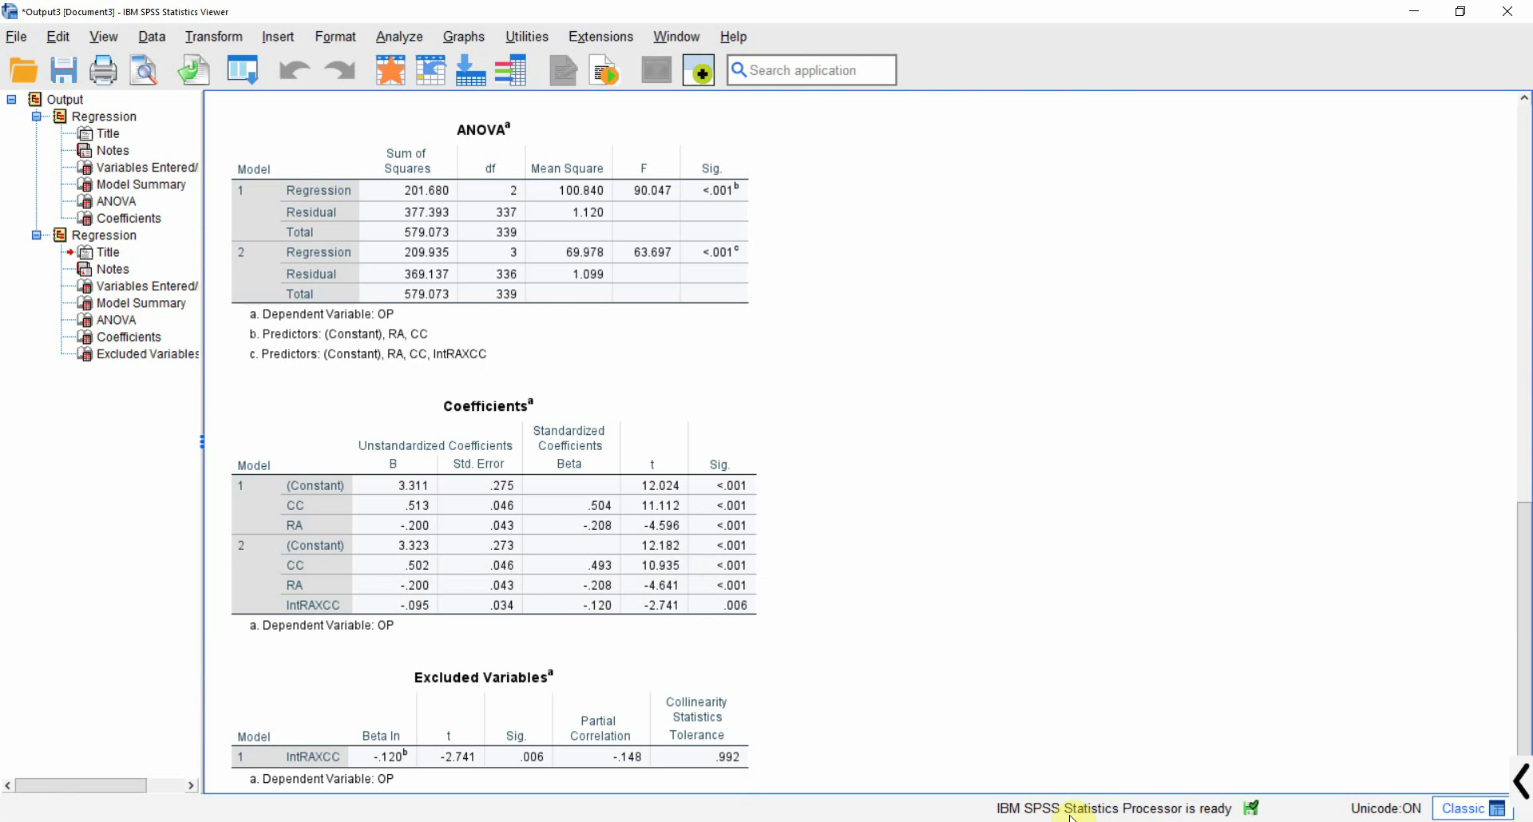
pyautogui.click(1118, 818)
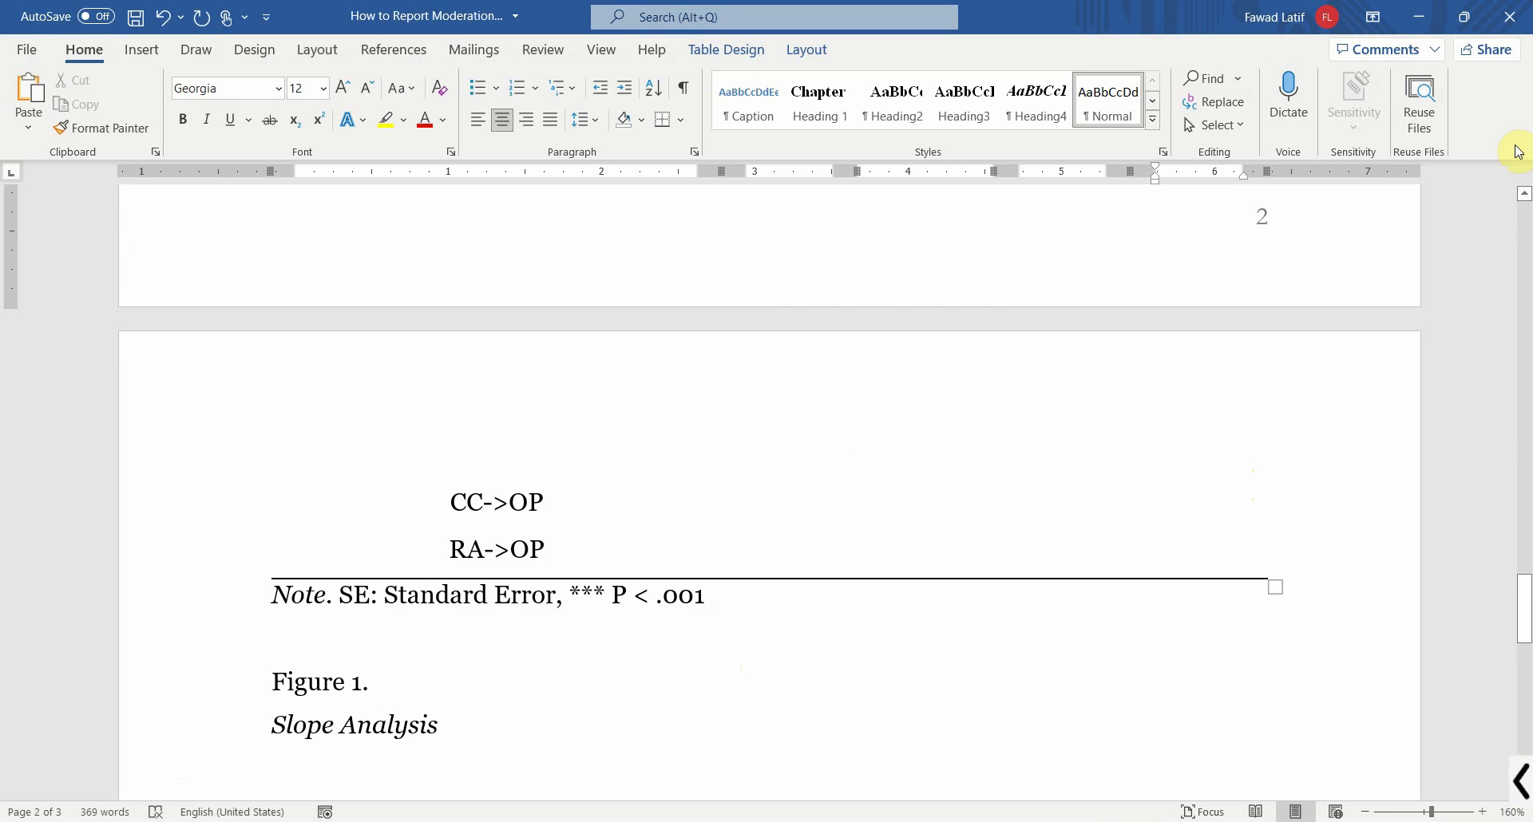
pyautogui.scroll(2, 1483, 421)
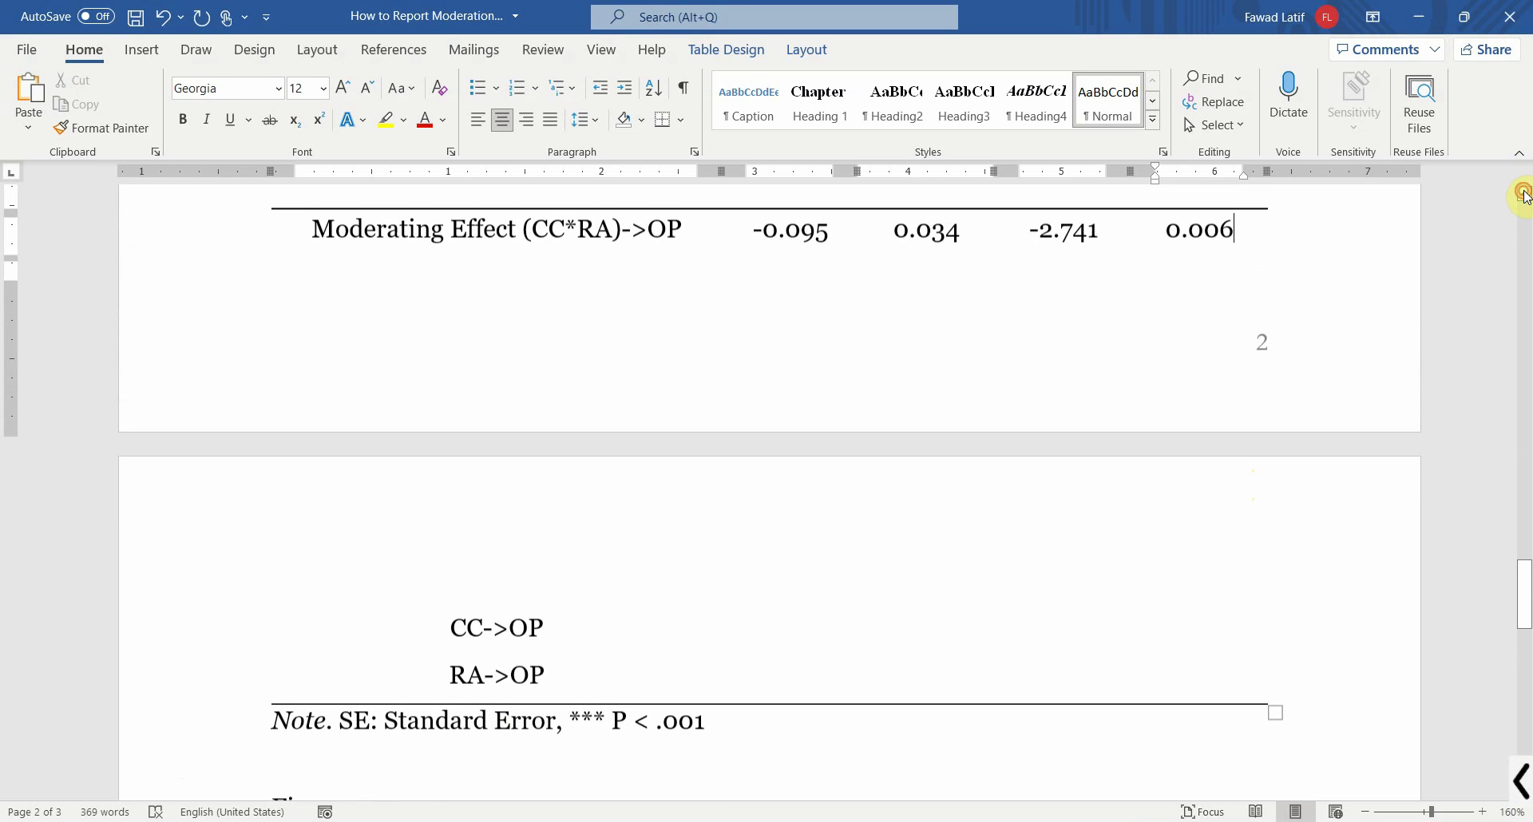
# Go to the Figure 1 slope analysis section, then open Stats Tools Package.xlsm in Excel and enable editing
pyautogui.moveTo(1525, 591); pyautogui.dragTo(1526, 636)
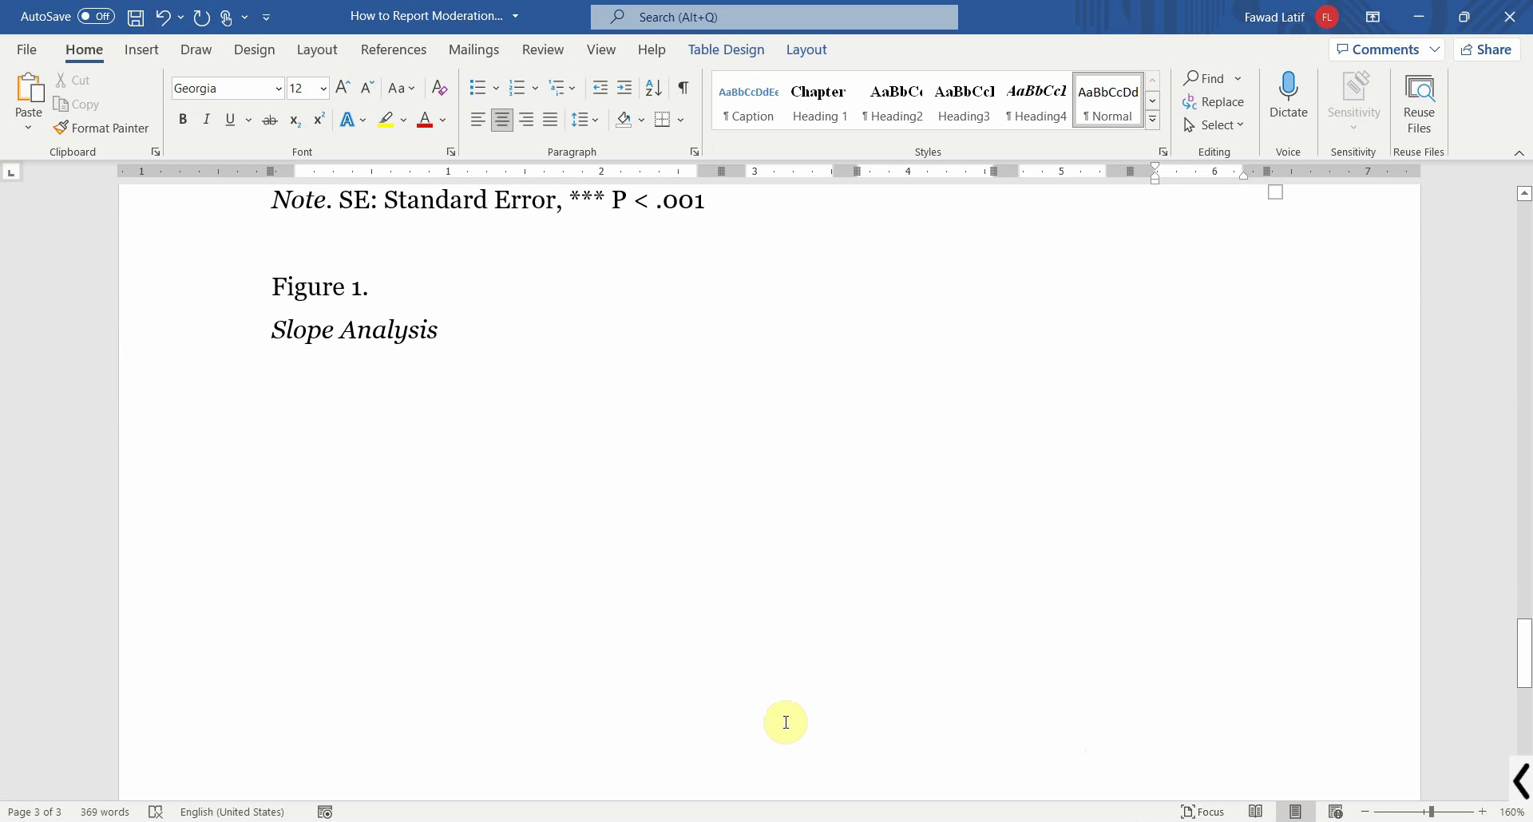
pyautogui.moveTo(545, 818)
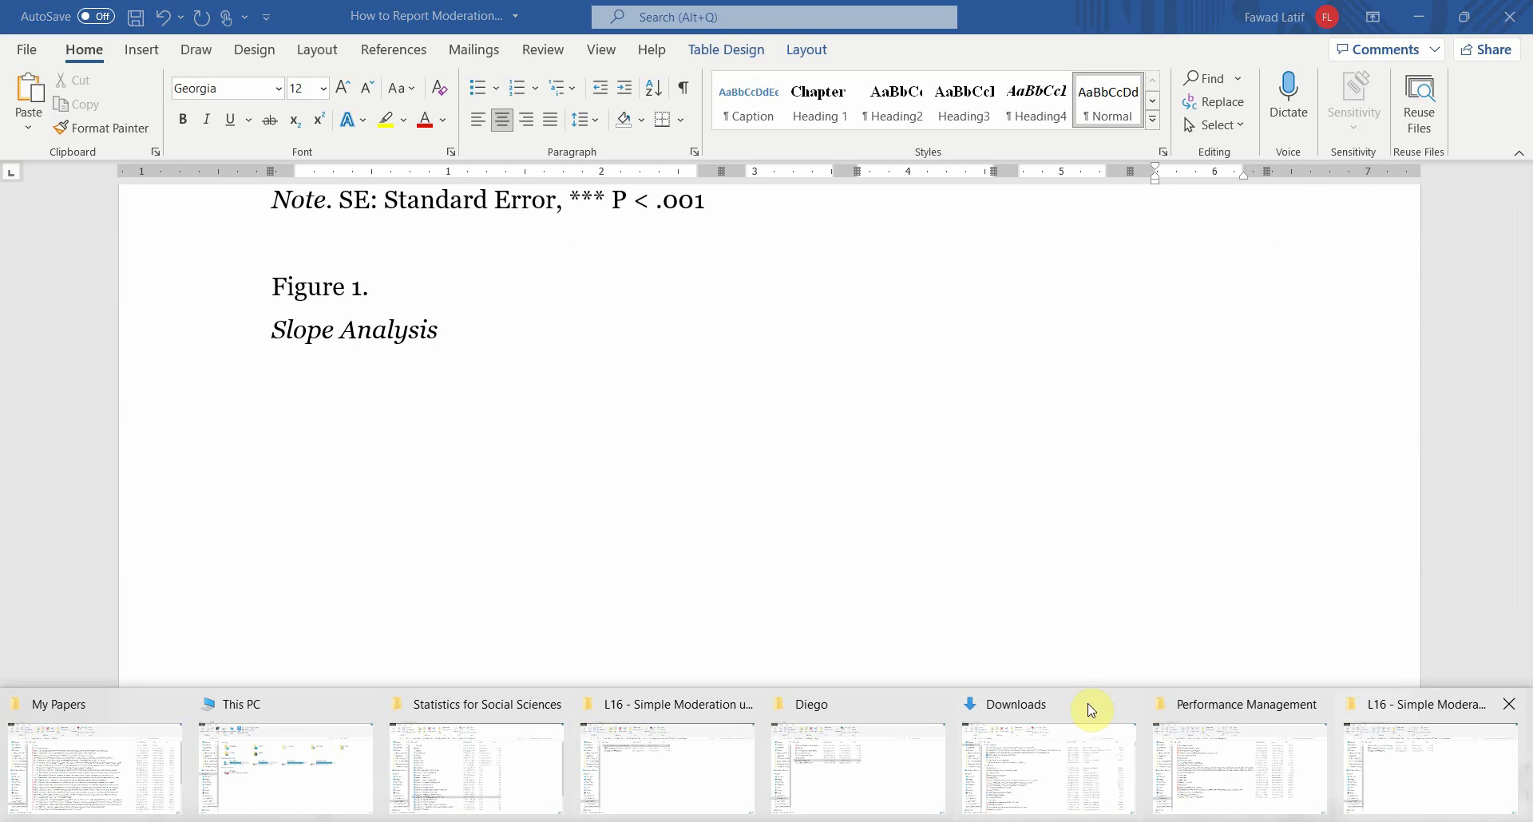
pyautogui.click(1379, 764)
pyautogui.doubleClick(294, 280)
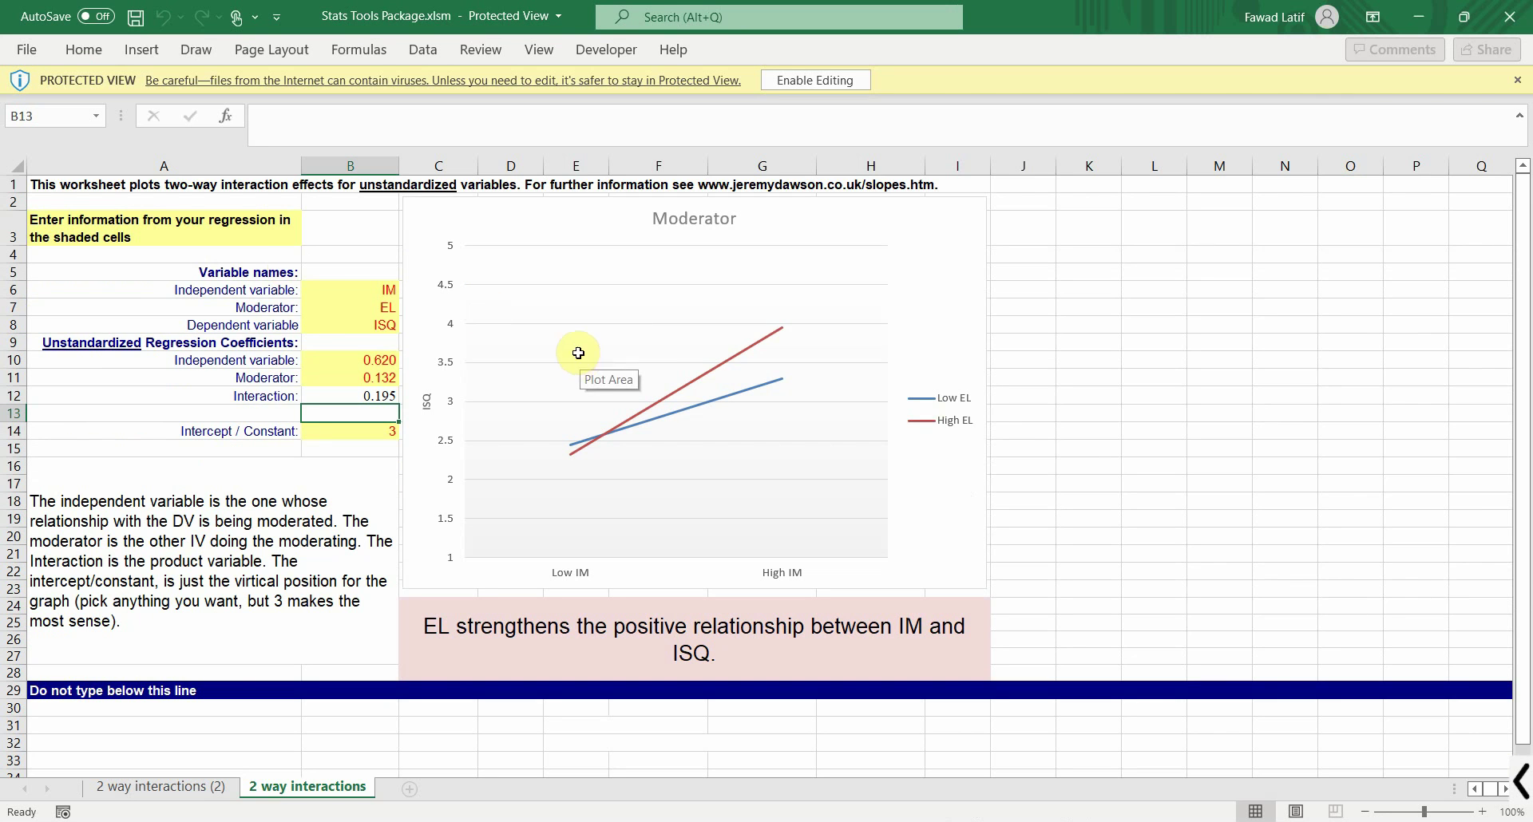
pyautogui.click(372, 297)
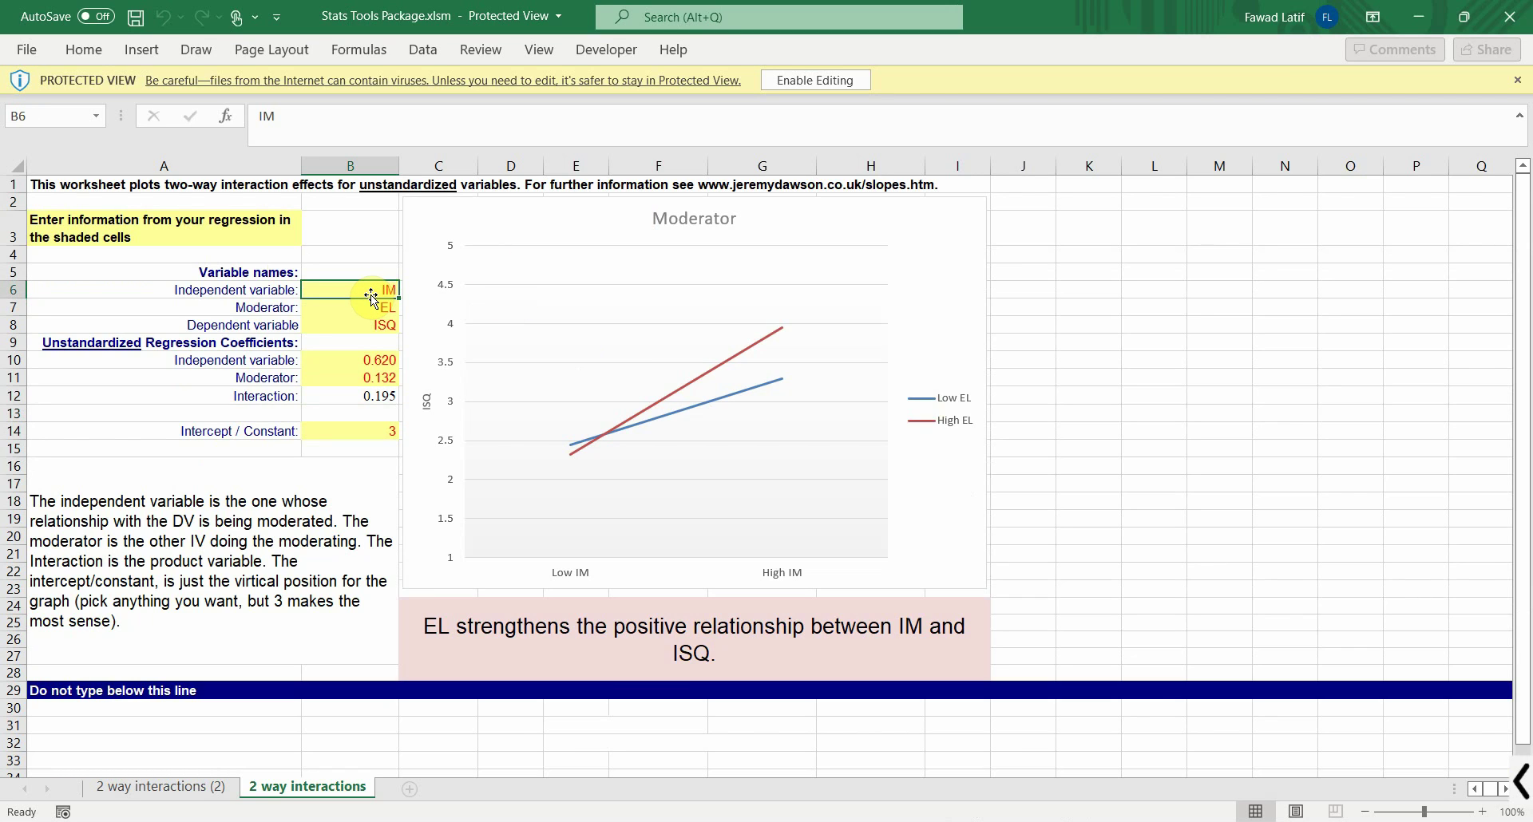
pyautogui.click(825, 90)
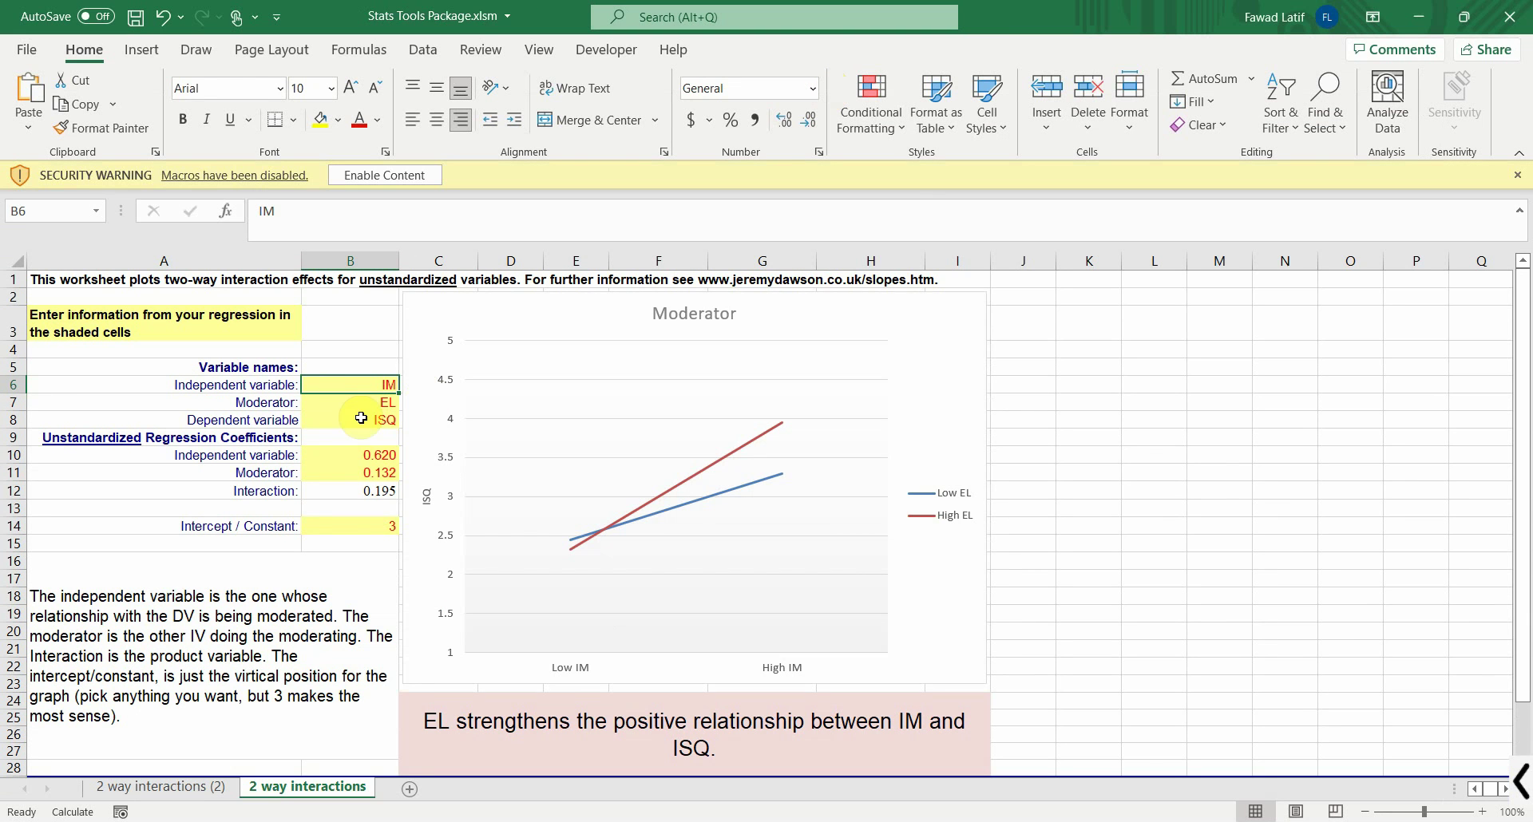
# Name the independent variable CC, the moderator RA and the dependent variable OP in the 2 way interactions sheet
pyautogui.write('CC')
pyautogui.press('Return')
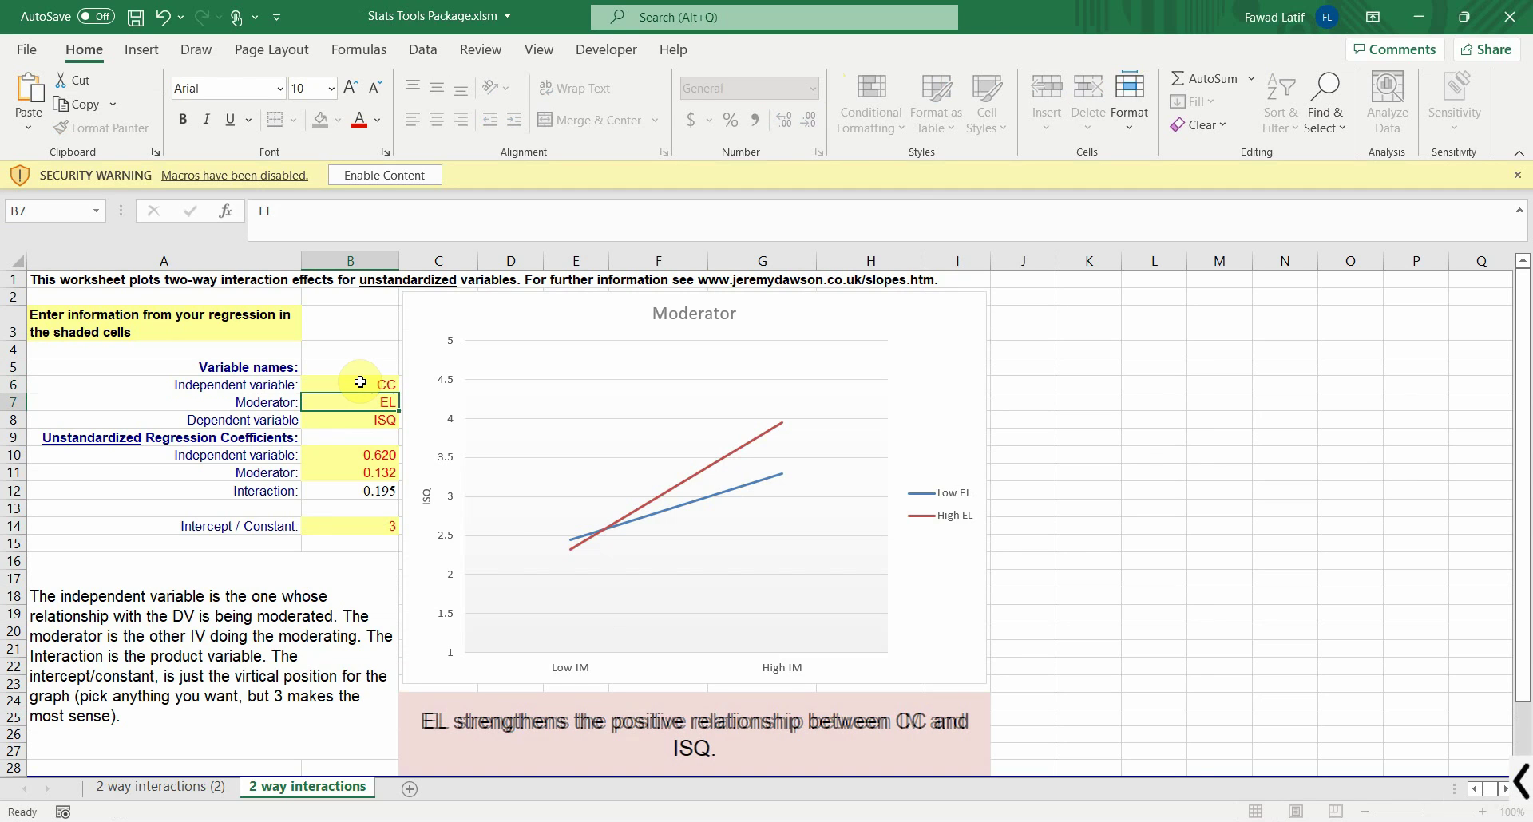
pyautogui.write('RA')
pyautogui.press('Return')
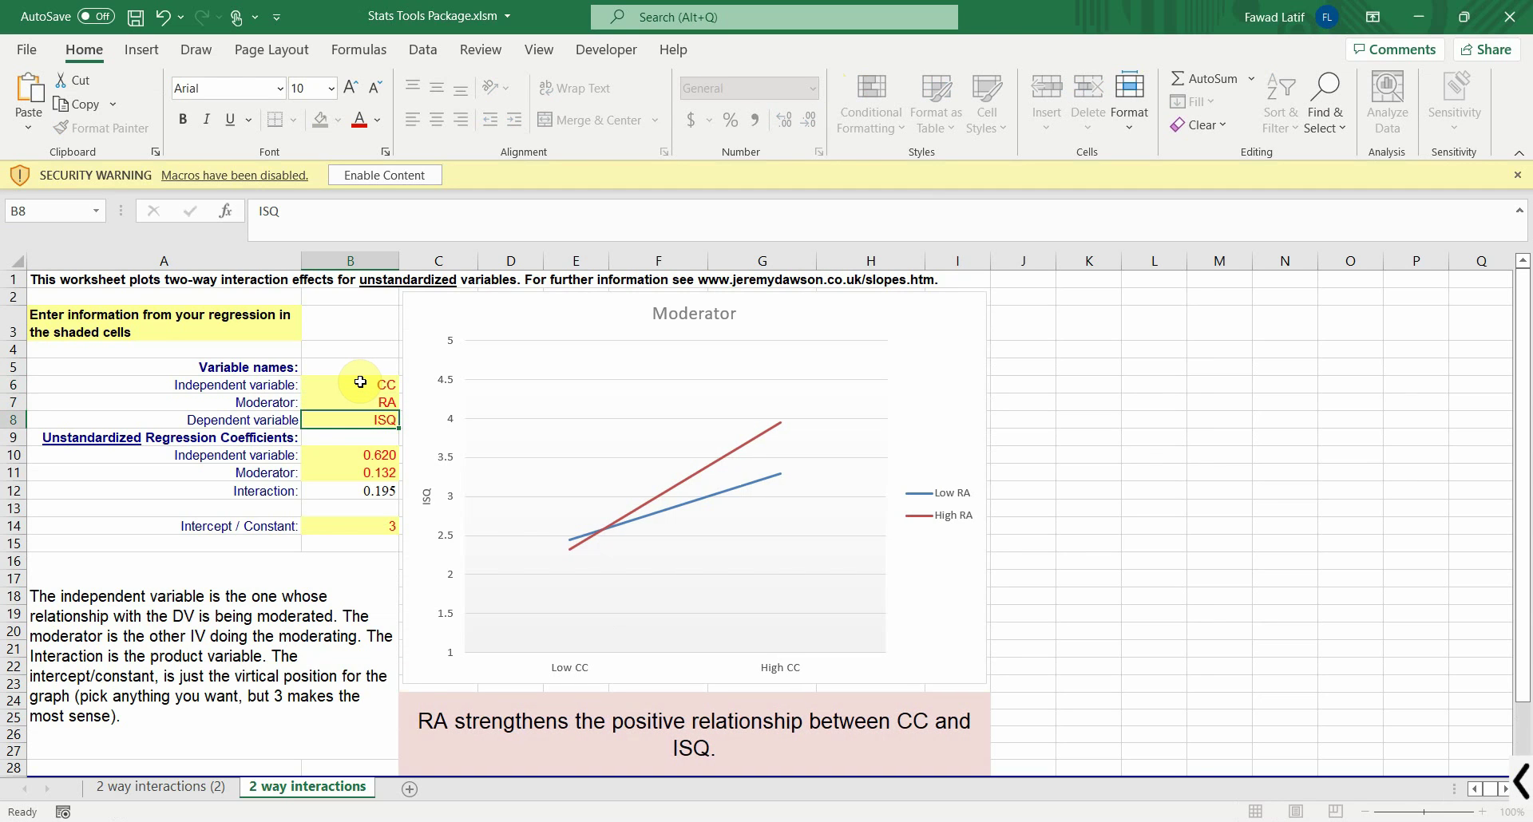
pyautogui.write('OP')
pyautogui.press('Return')
pyautogui.press('Return')
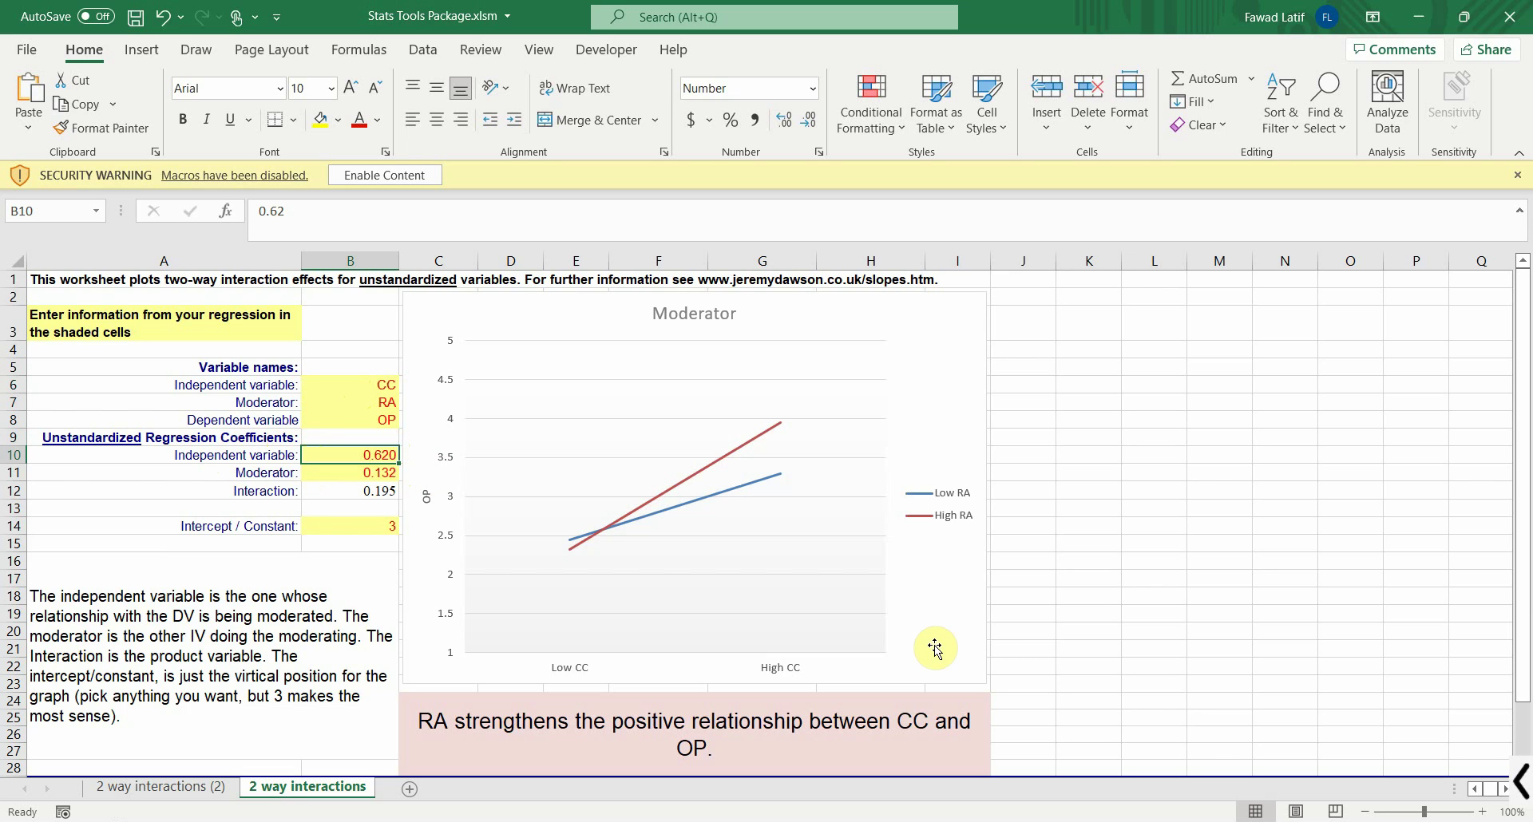
# Look up Model 2's unstandardized coefficients for CC, RA and IntRAXCC in the SPSS output, and return to Stats Tools Package.xlsm in Excel
pyautogui.hotkey('alt', 'Tab')
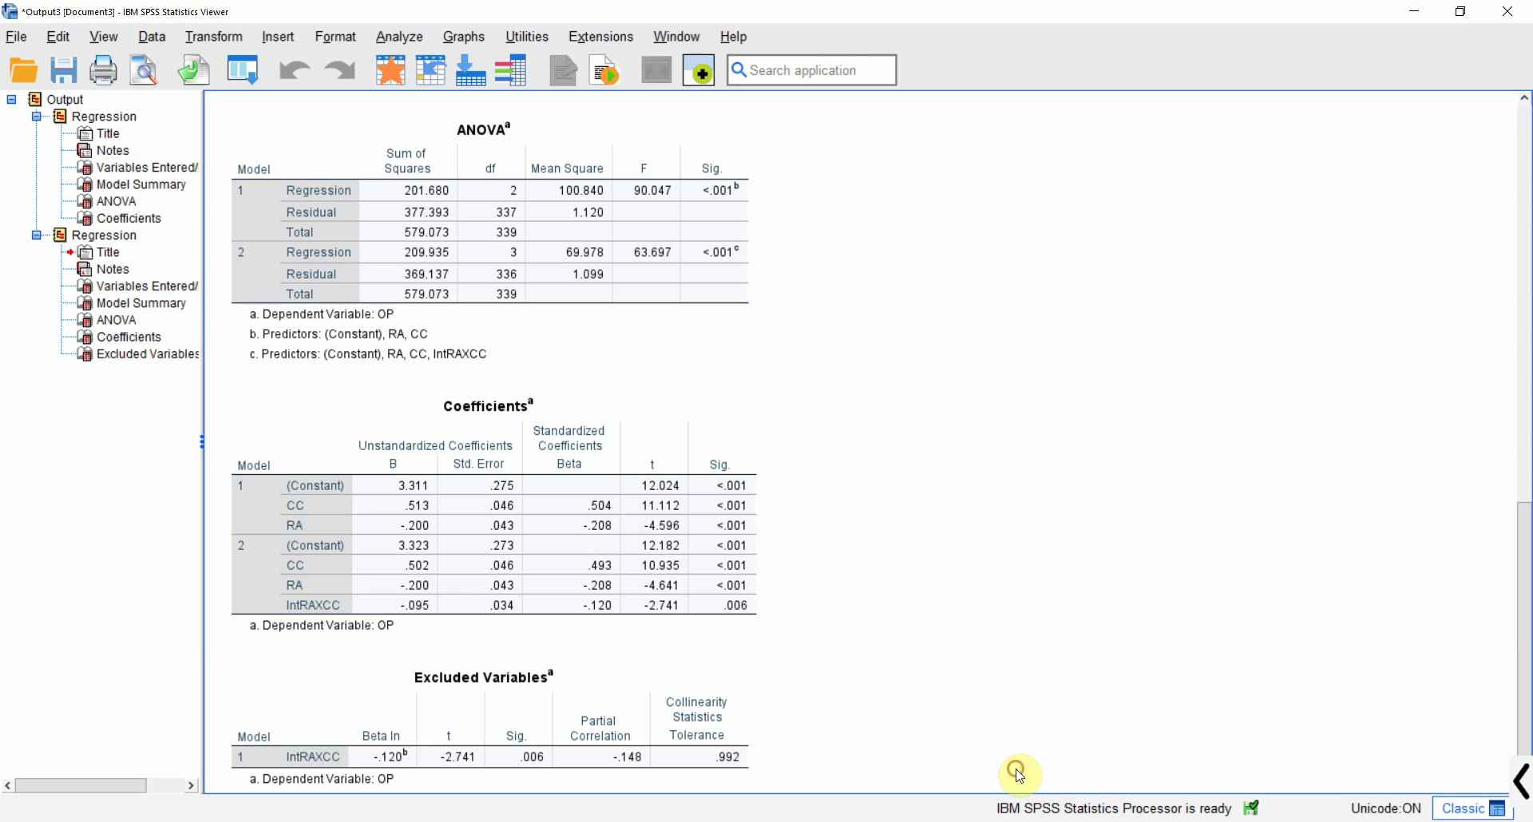
pyautogui.click(1013, 773)
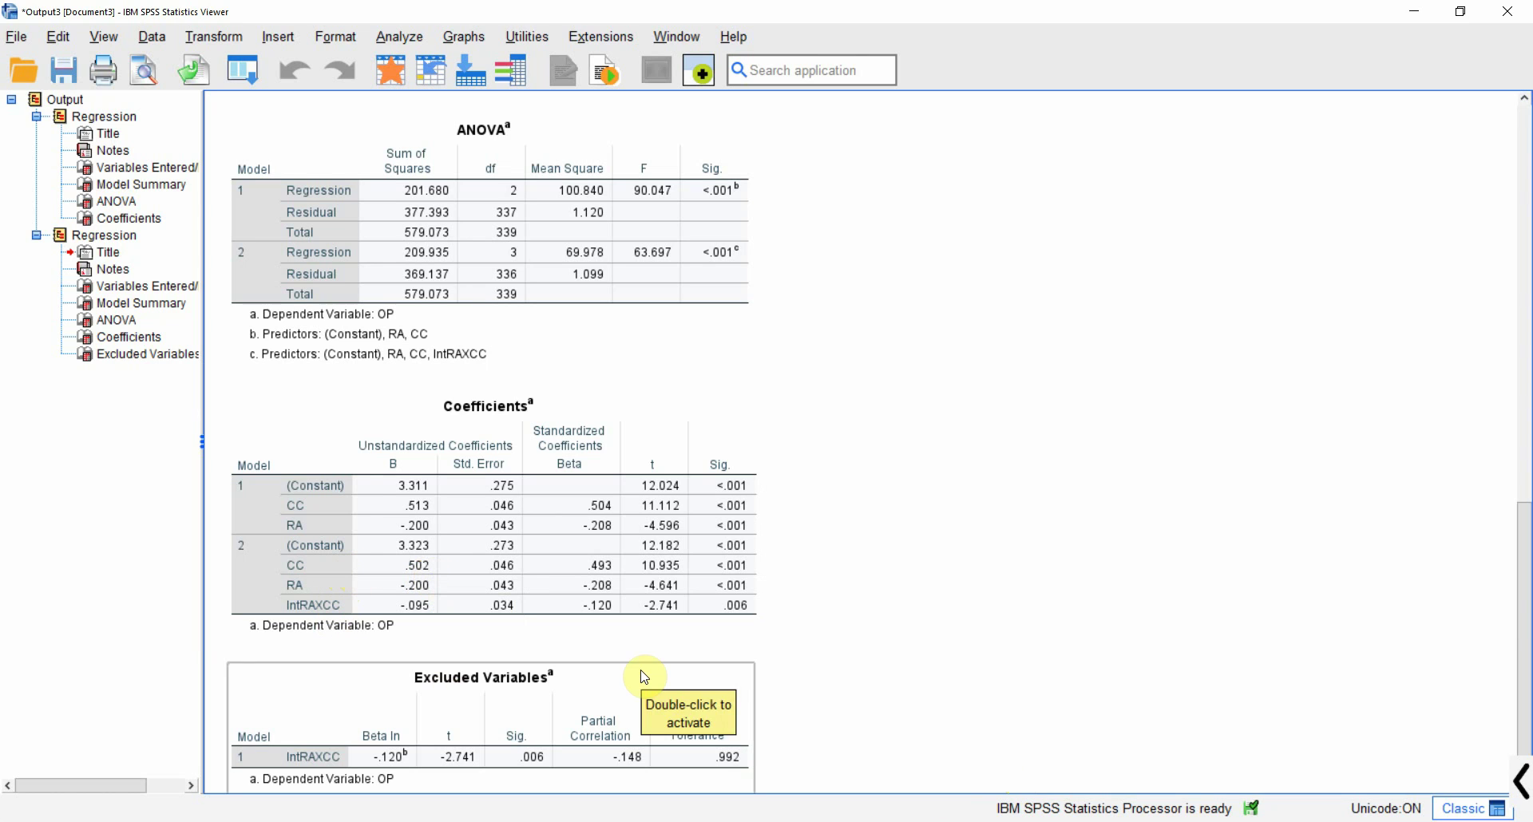
pyautogui.moveTo(1162, 818)
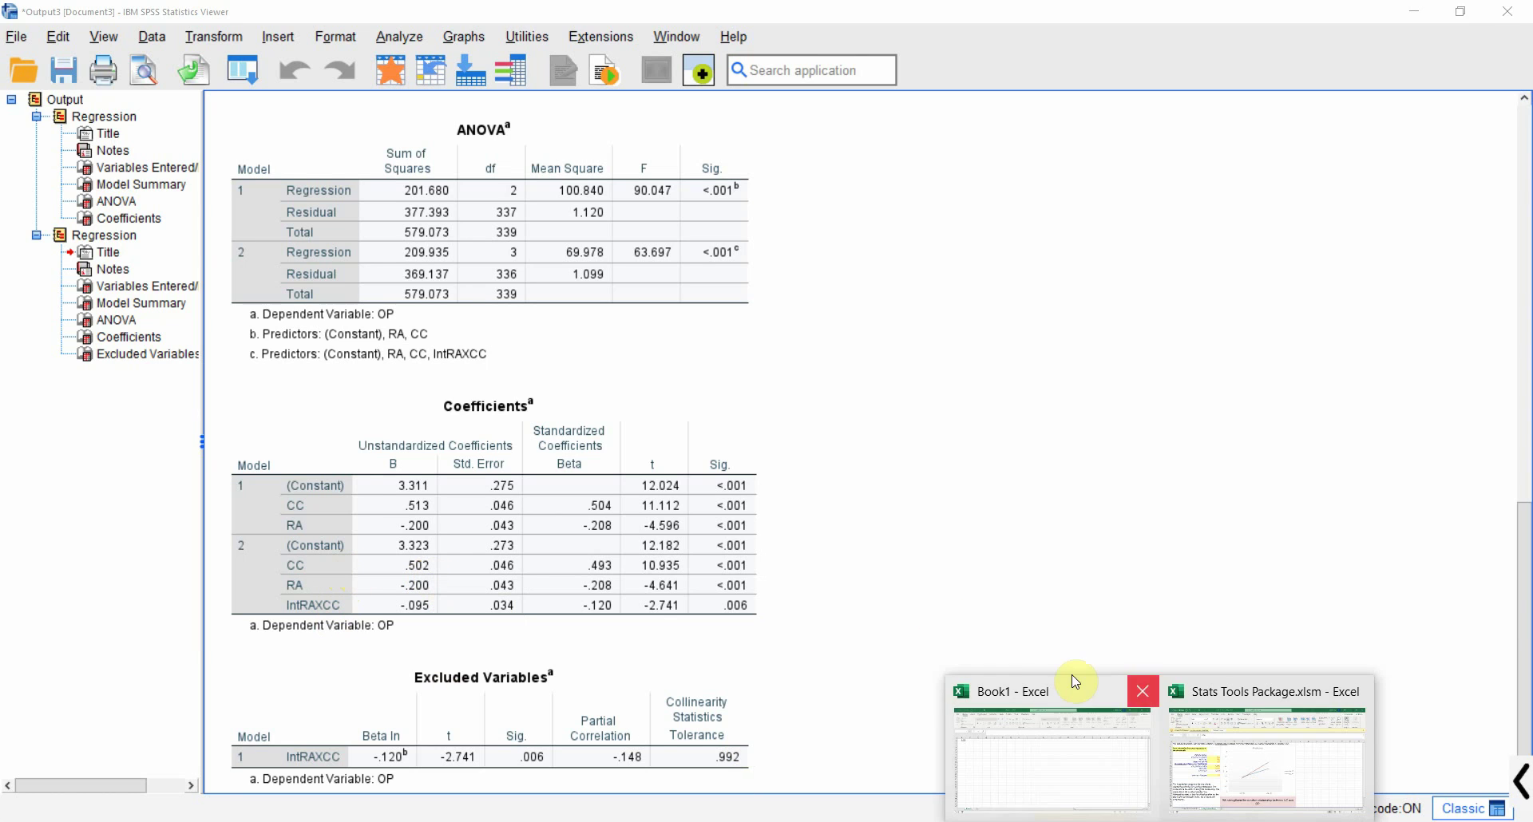
pyautogui.click(1202, 747)
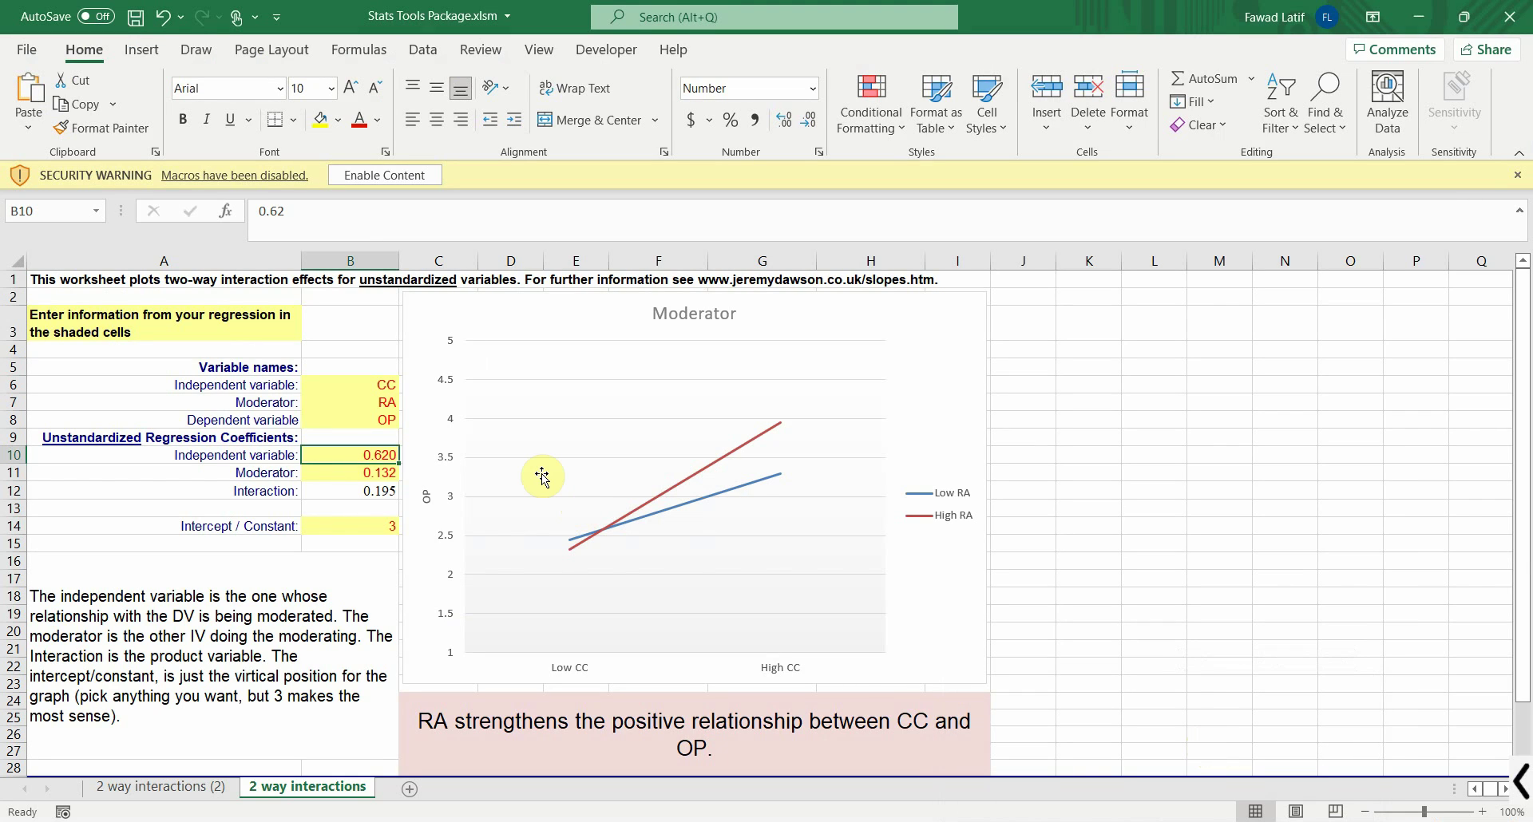
# Enter the unstandardized coefficients 0.502 for the independent variable, -0.200 for the moderator and 0.095 for the interaction
pyautogui.write('0.502')
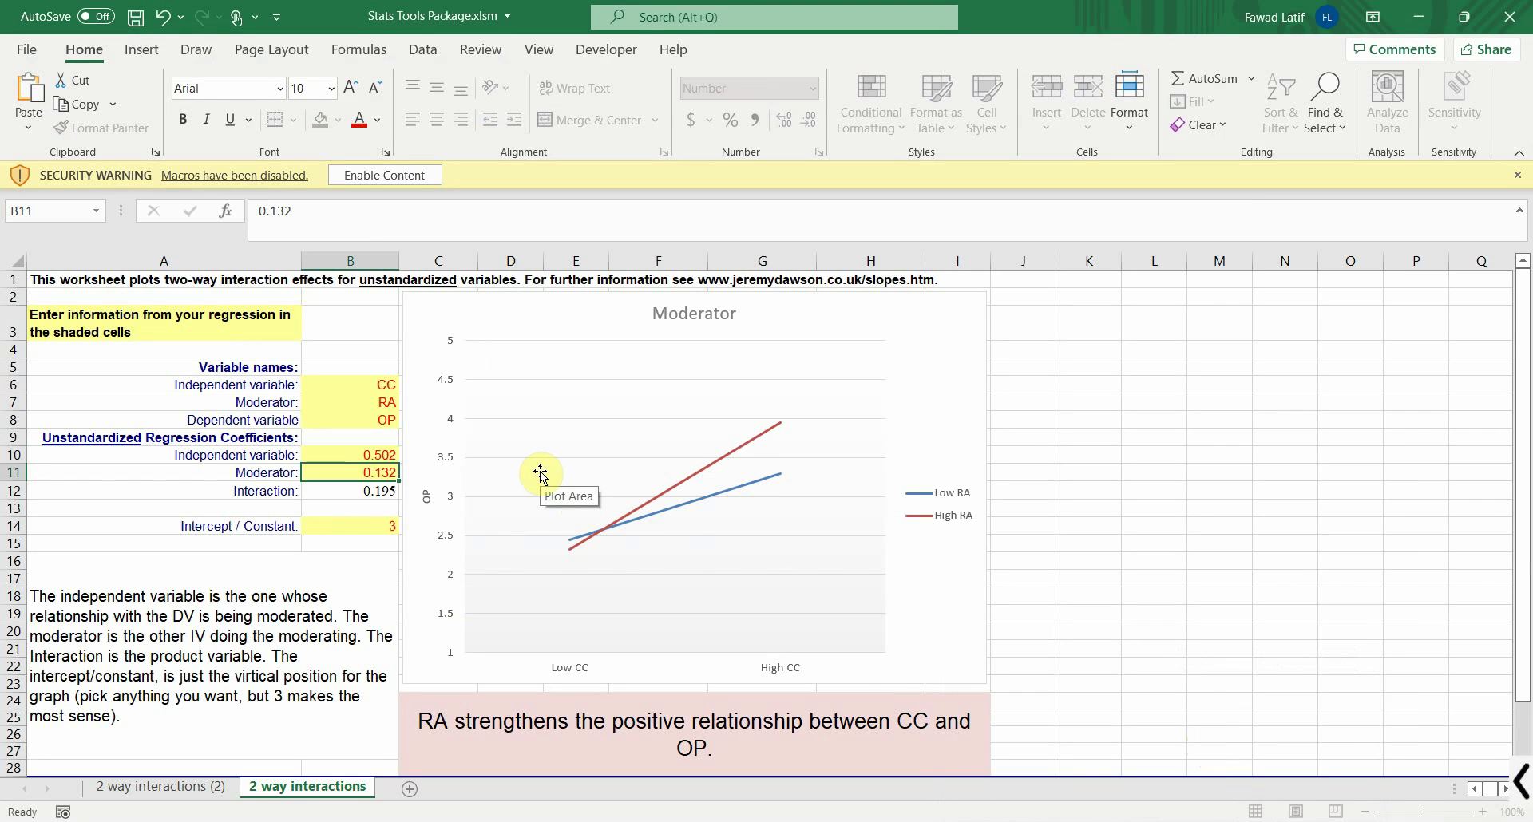
pyautogui.press('Return')
pyautogui.write('-')
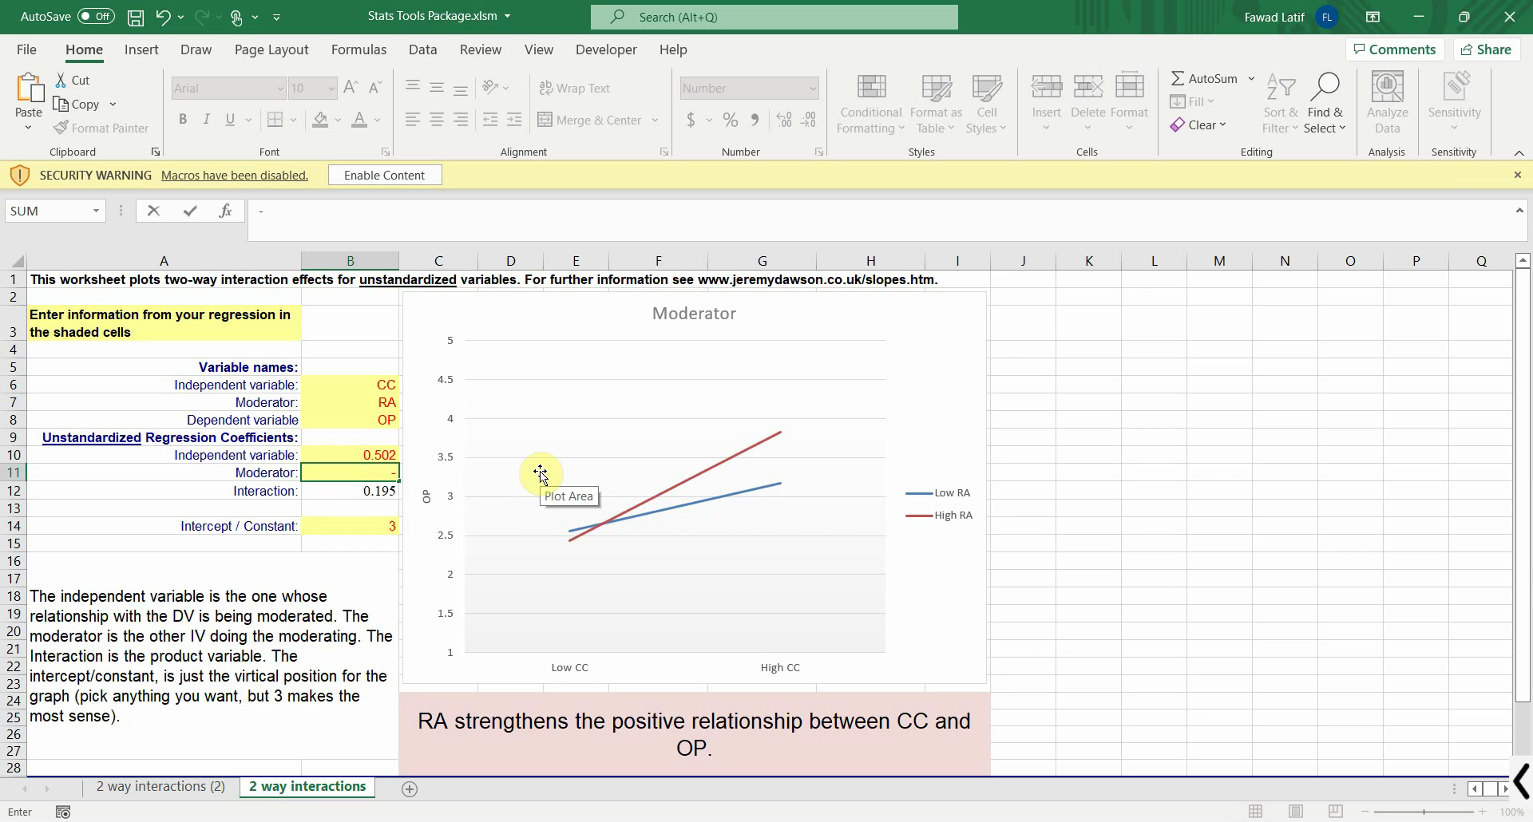
pyautogui.write('0.200')
pyautogui.press('Return')
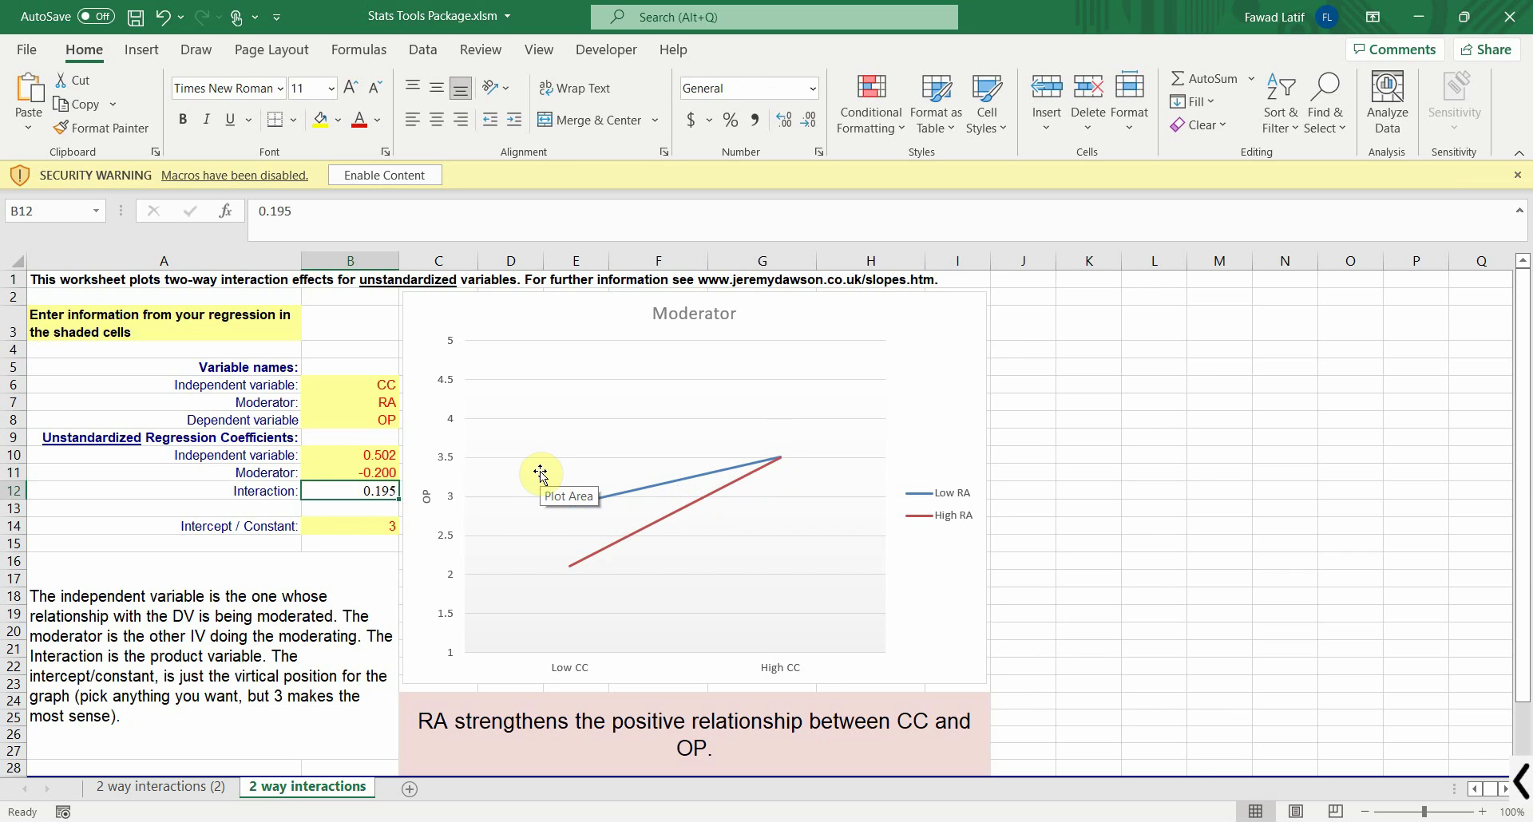
pyautogui.write('0.')
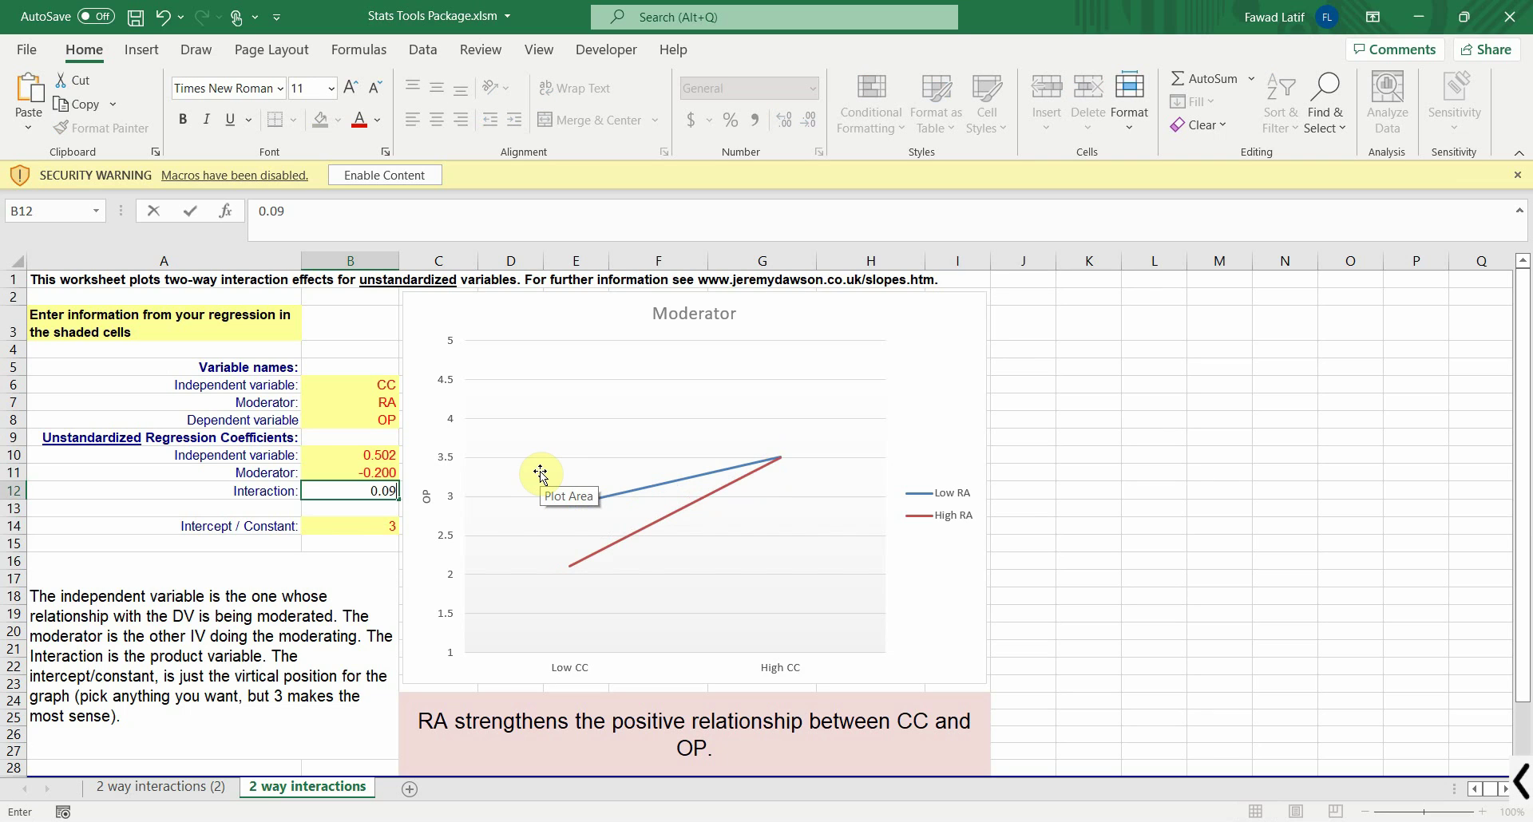
pyautogui.press('Return')
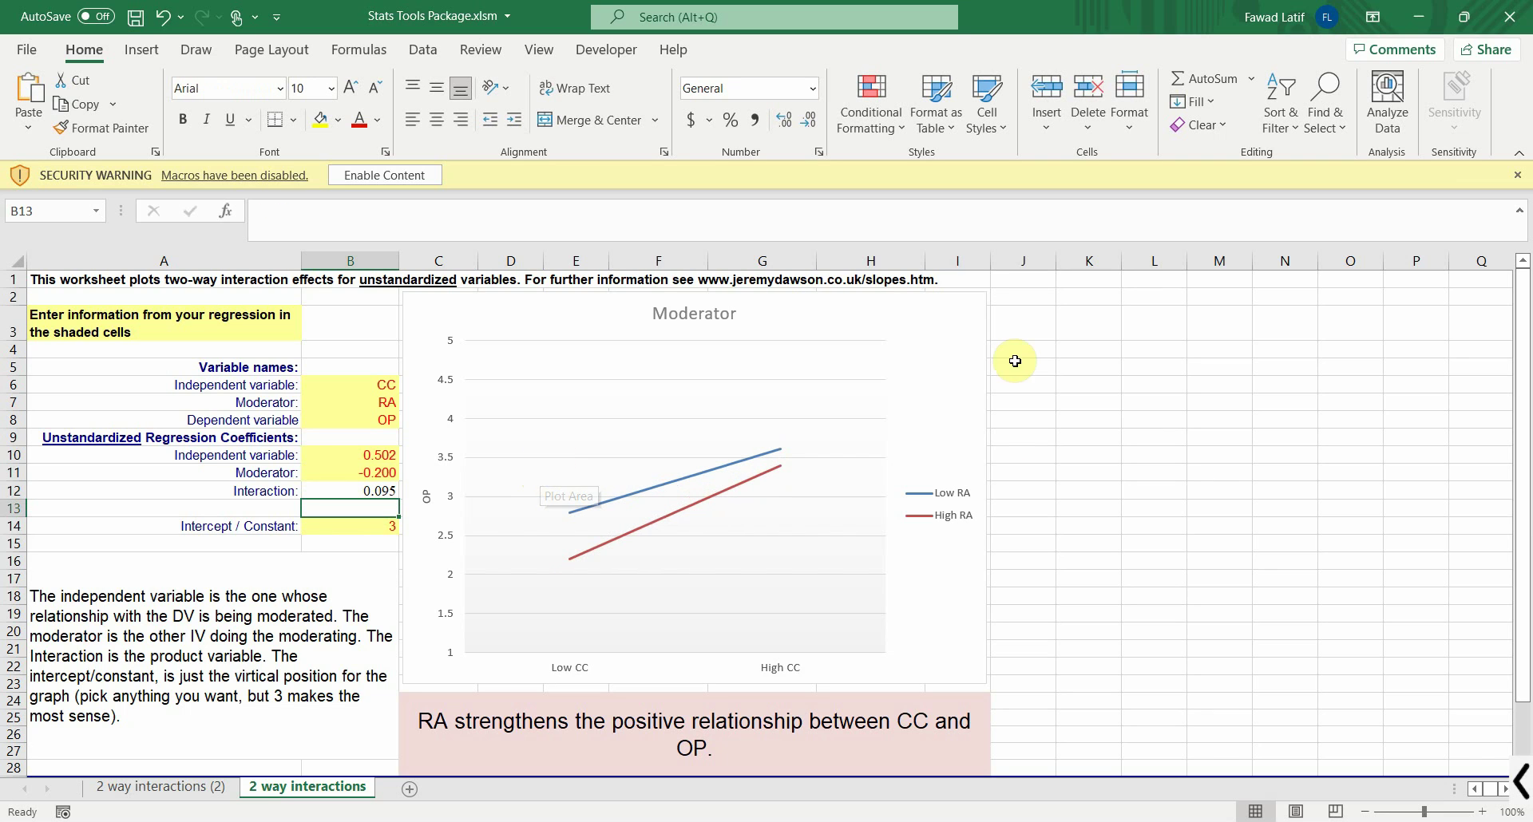
pyautogui.click(964, 407)
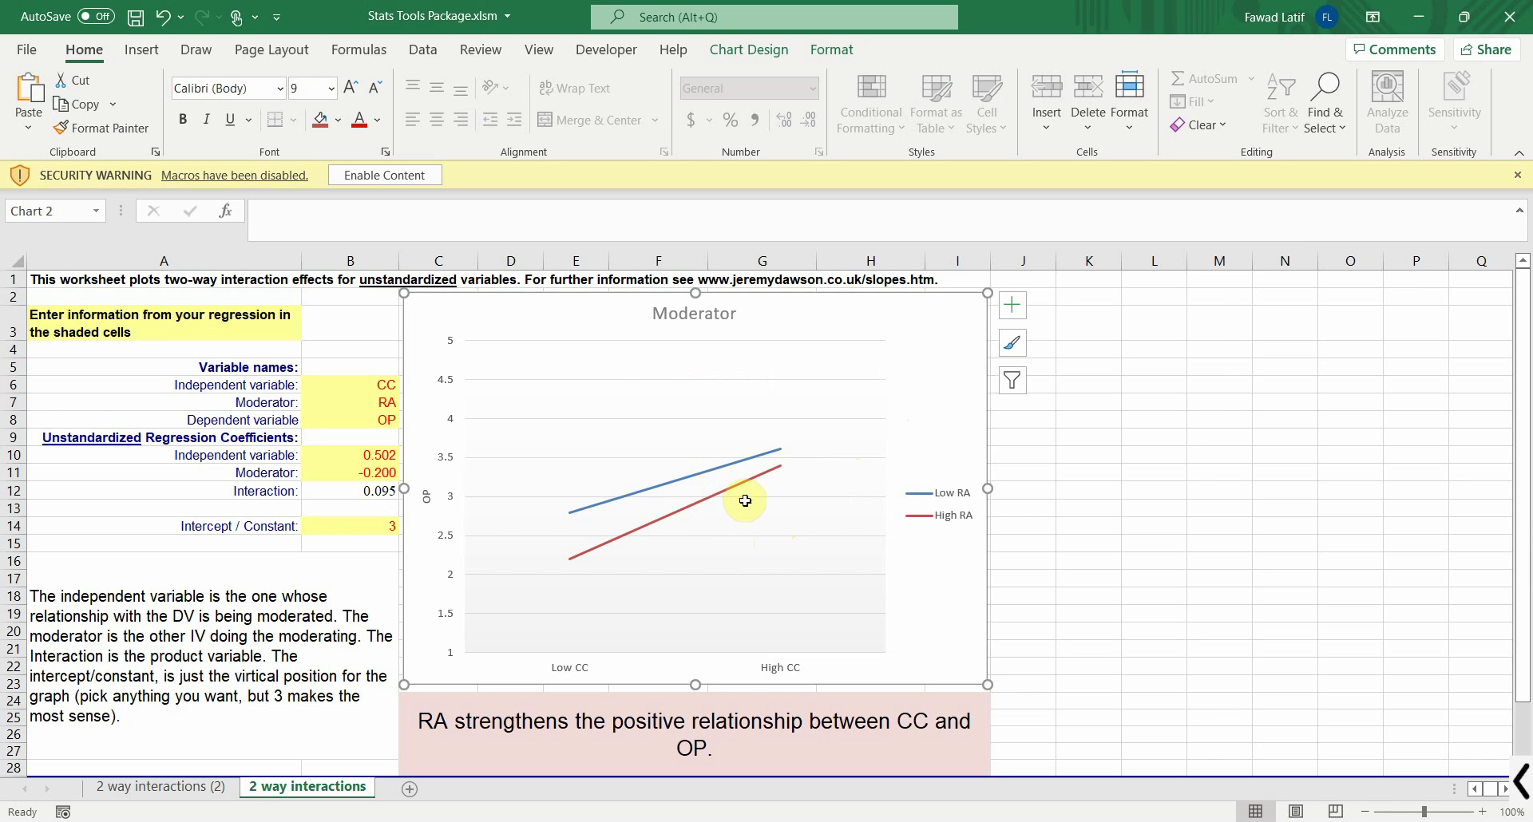
pyautogui.click(1501, 779)
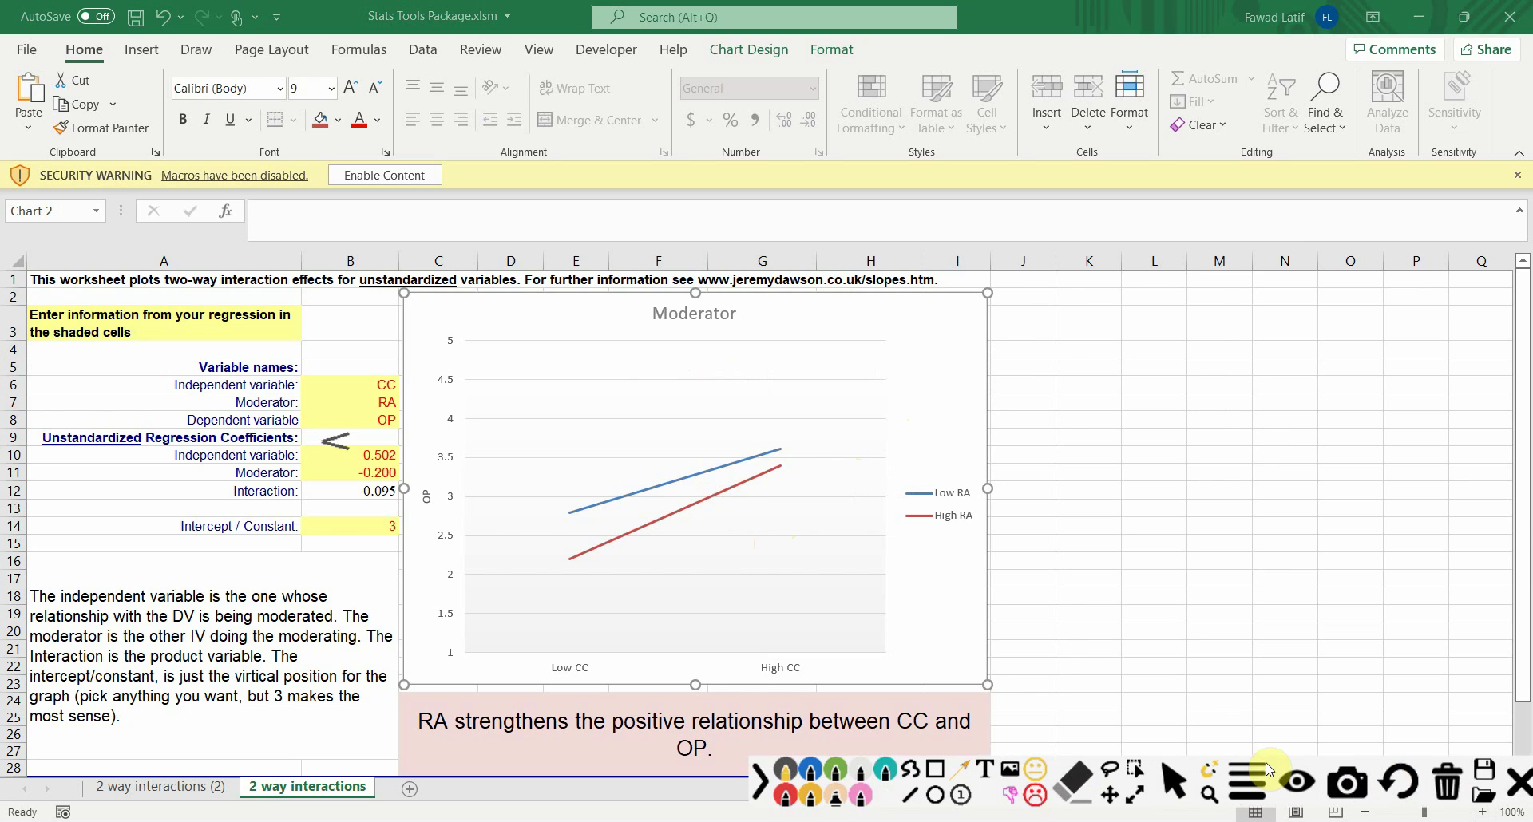
pyautogui.click(769, 775)
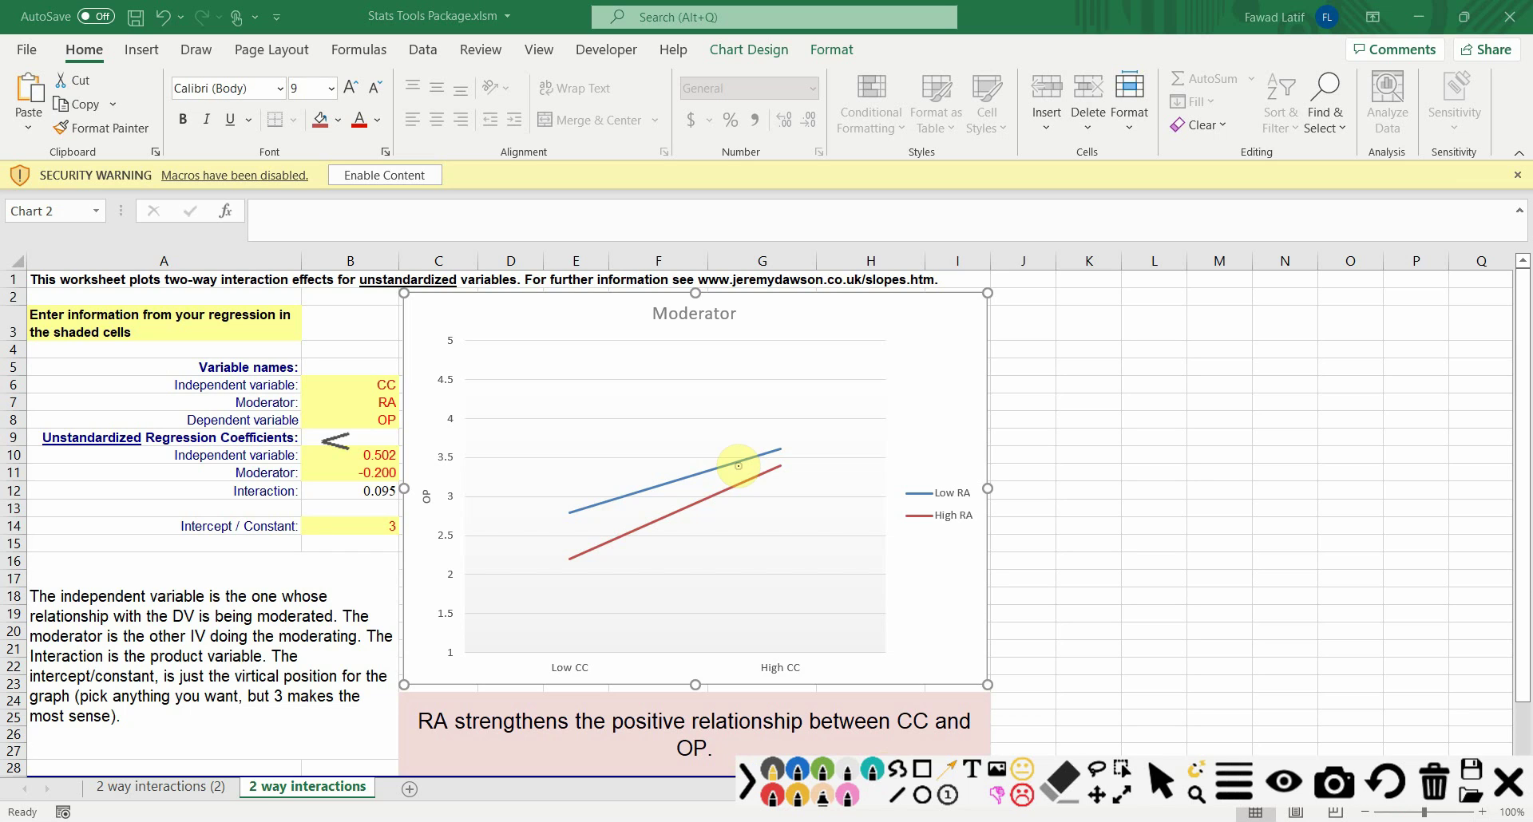
pyautogui.click(751, 789)
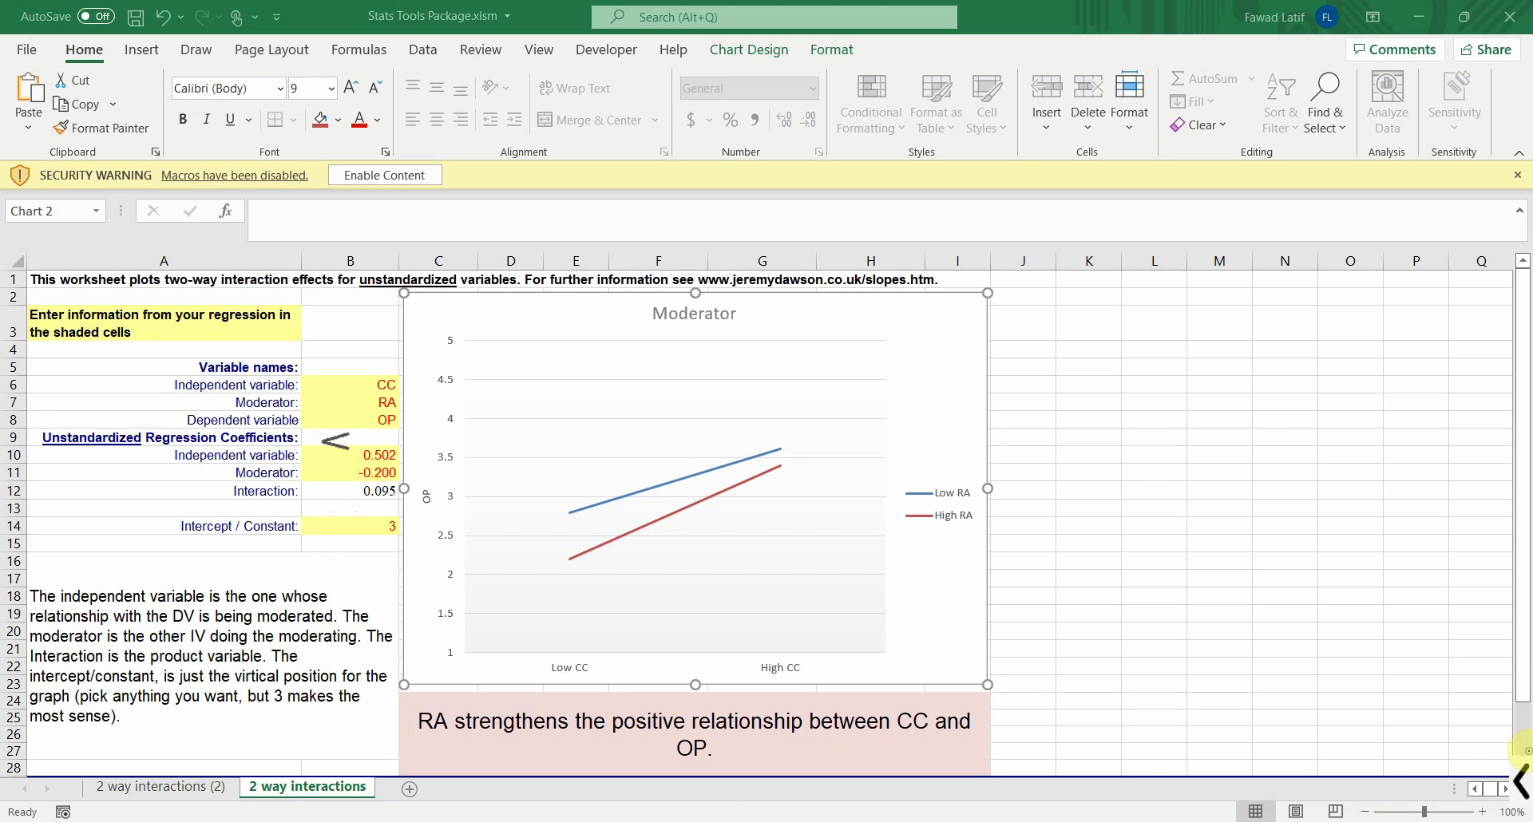
pyautogui.click(1524, 773)
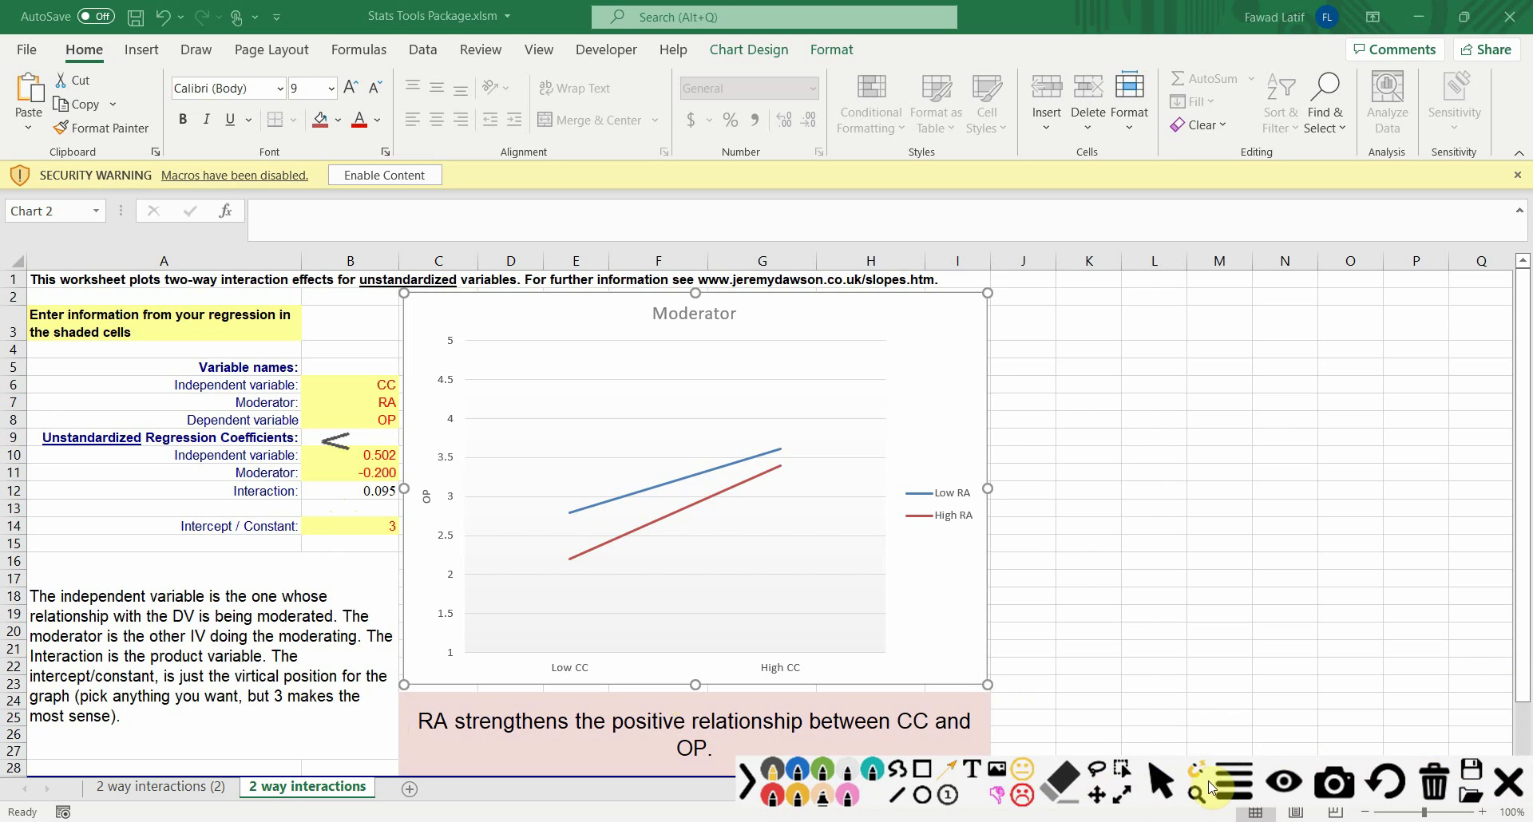
pyautogui.click(1159, 780)
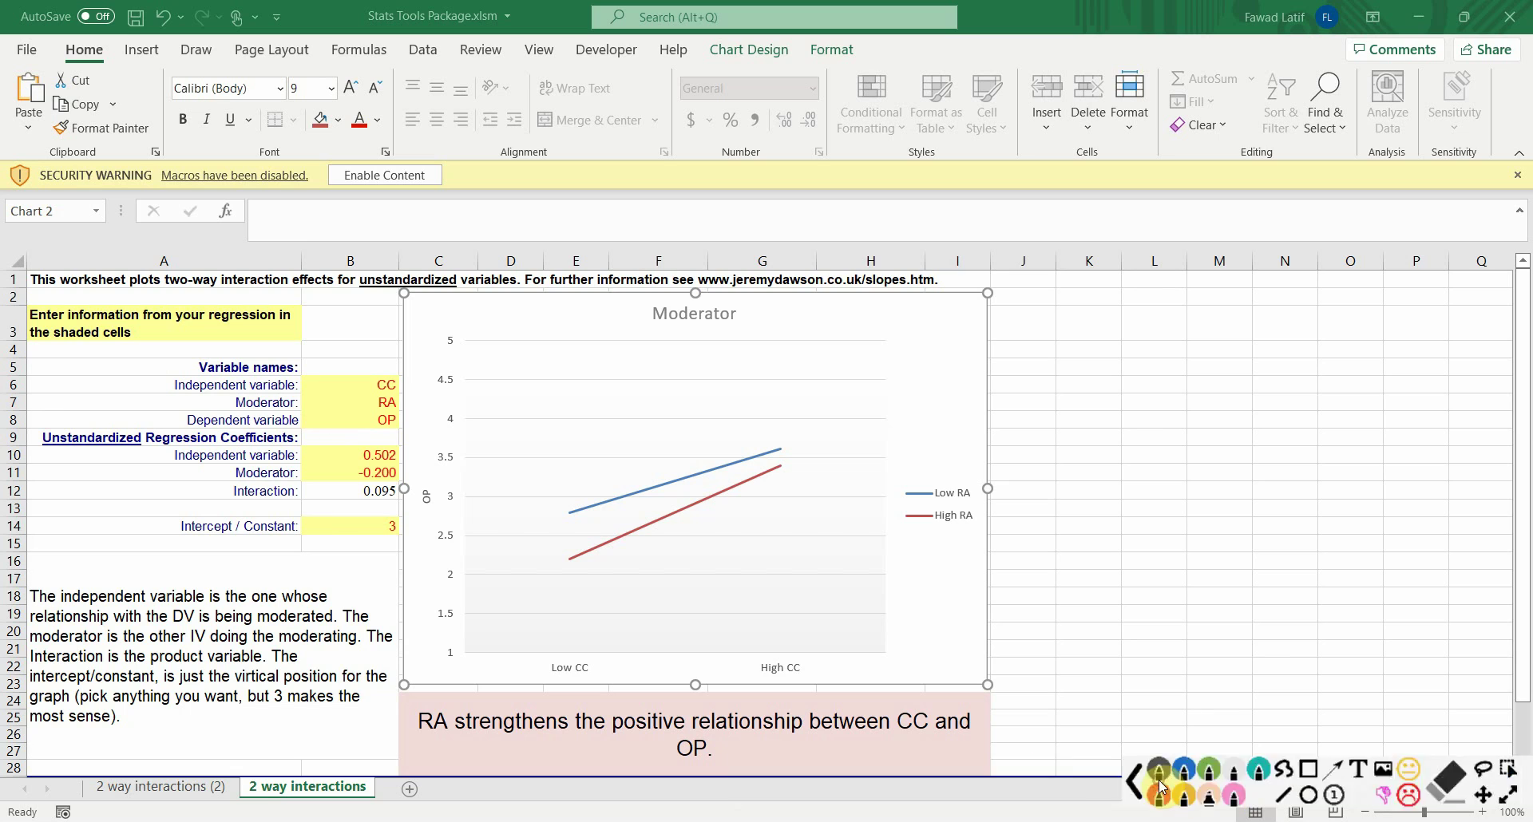
# Correct the interaction coefficient in cell B12 to -0.095
pyautogui.click(346, 484)
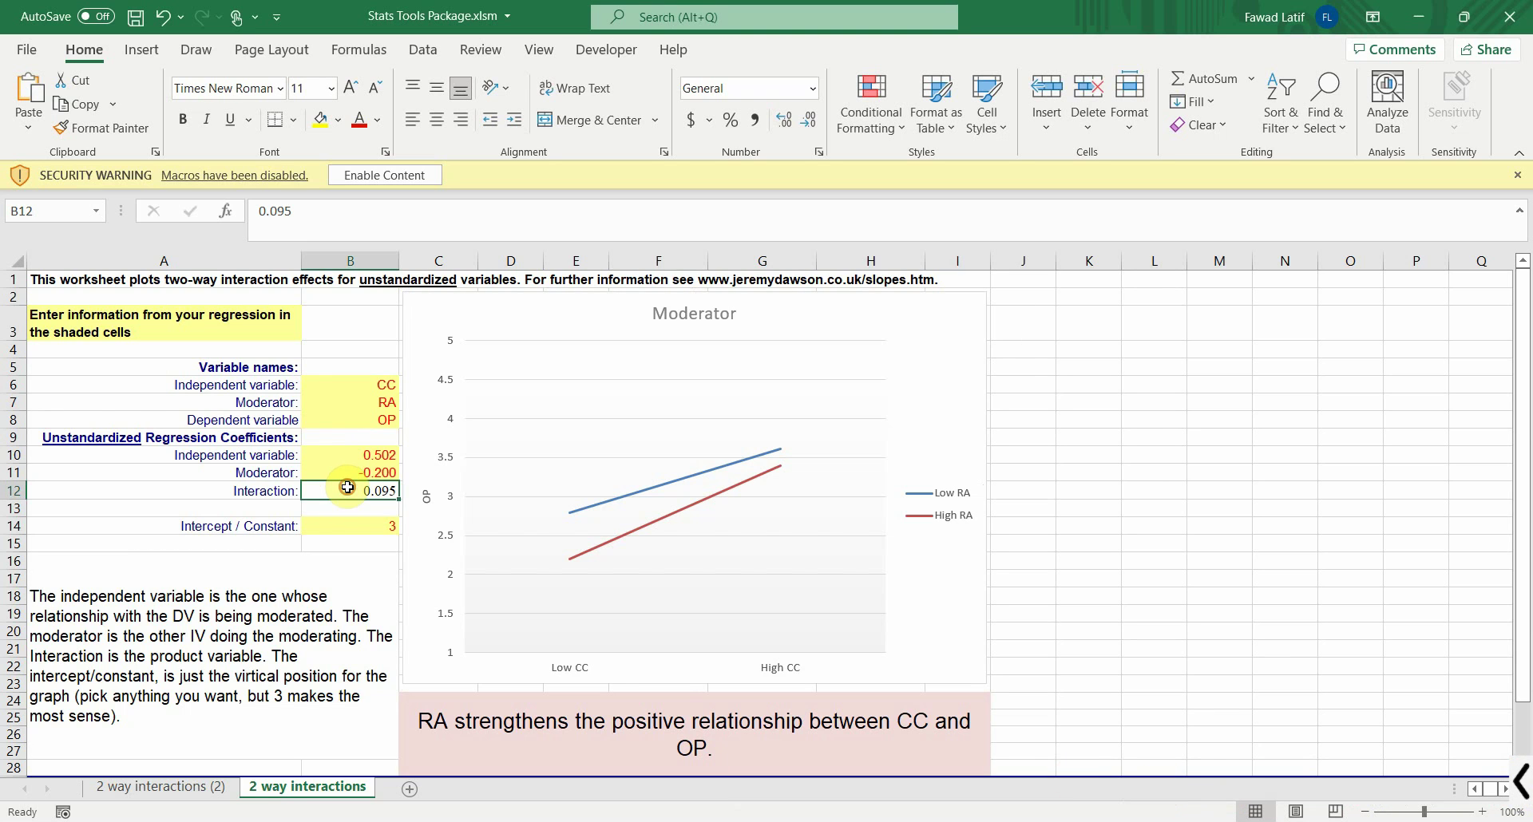
pyautogui.click(337, 220)
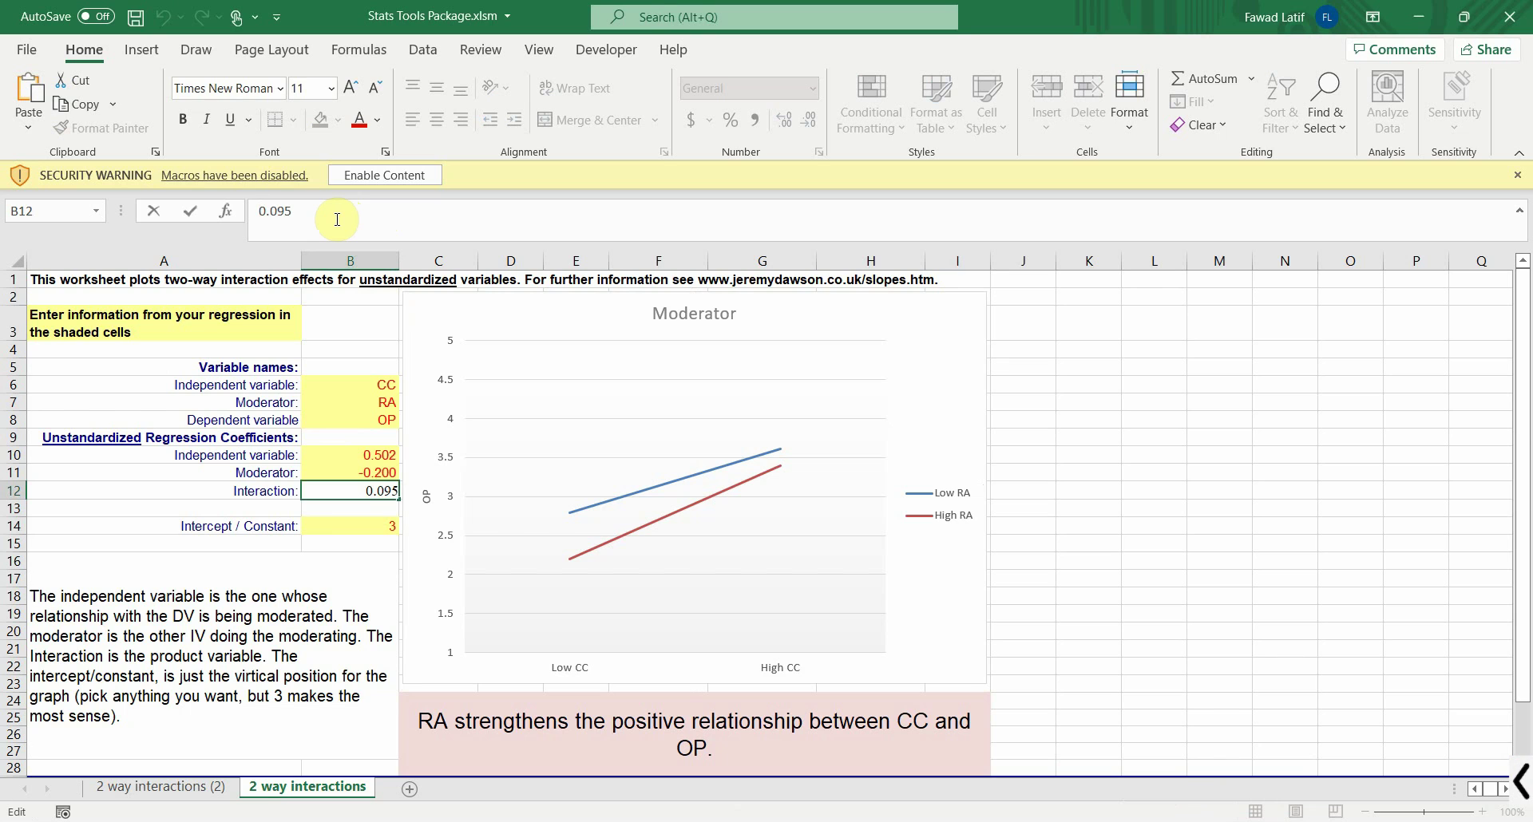
pyautogui.press('Home')
pyautogui.write('-')
pyautogui.press('Return')
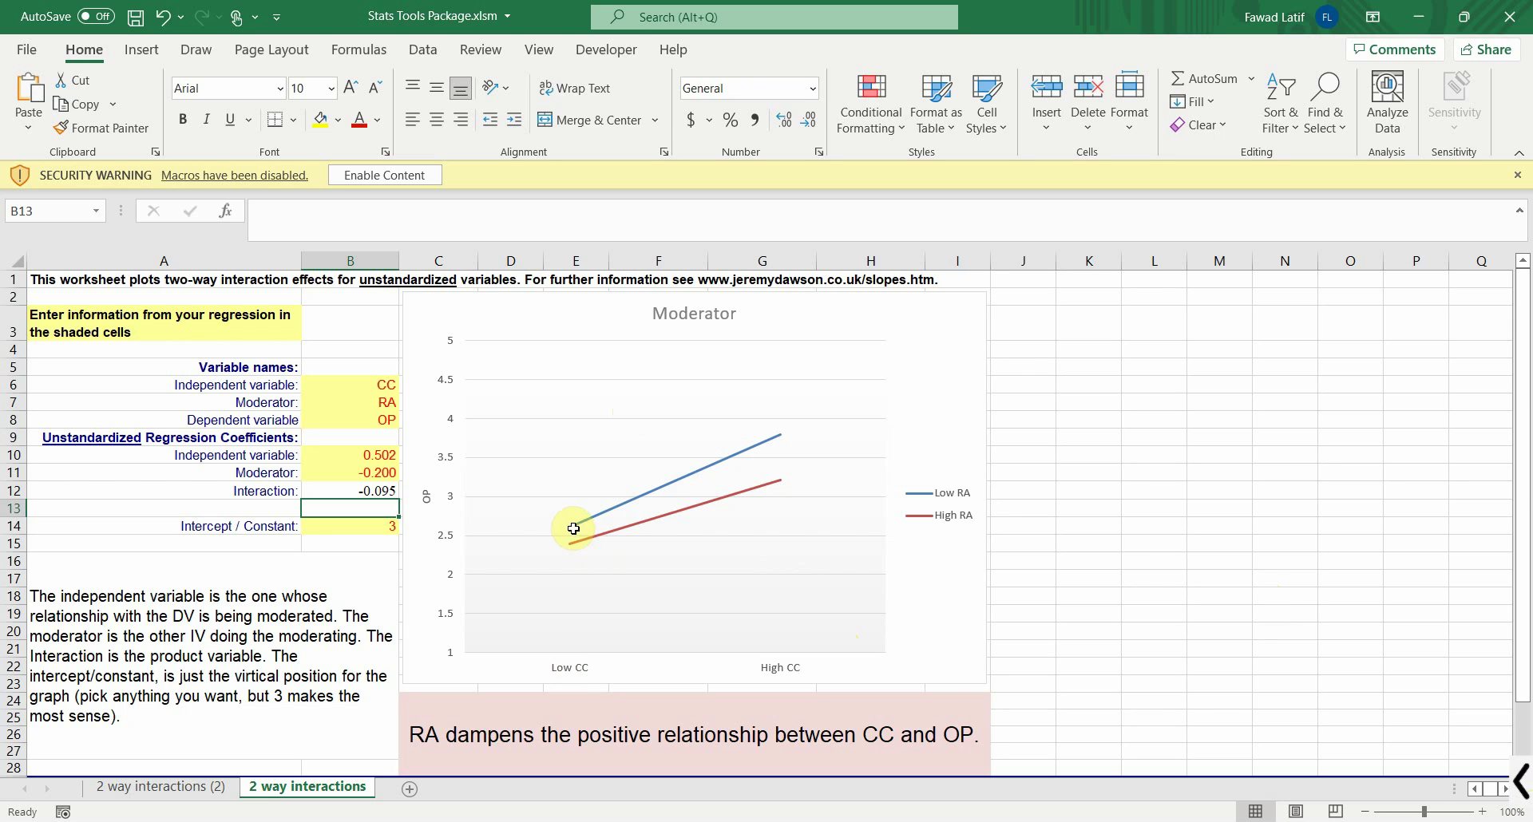
# Draw annotation arrows from both ends of the chart's Low RA line to the CC and OP axes
pyautogui.click(1522, 782)
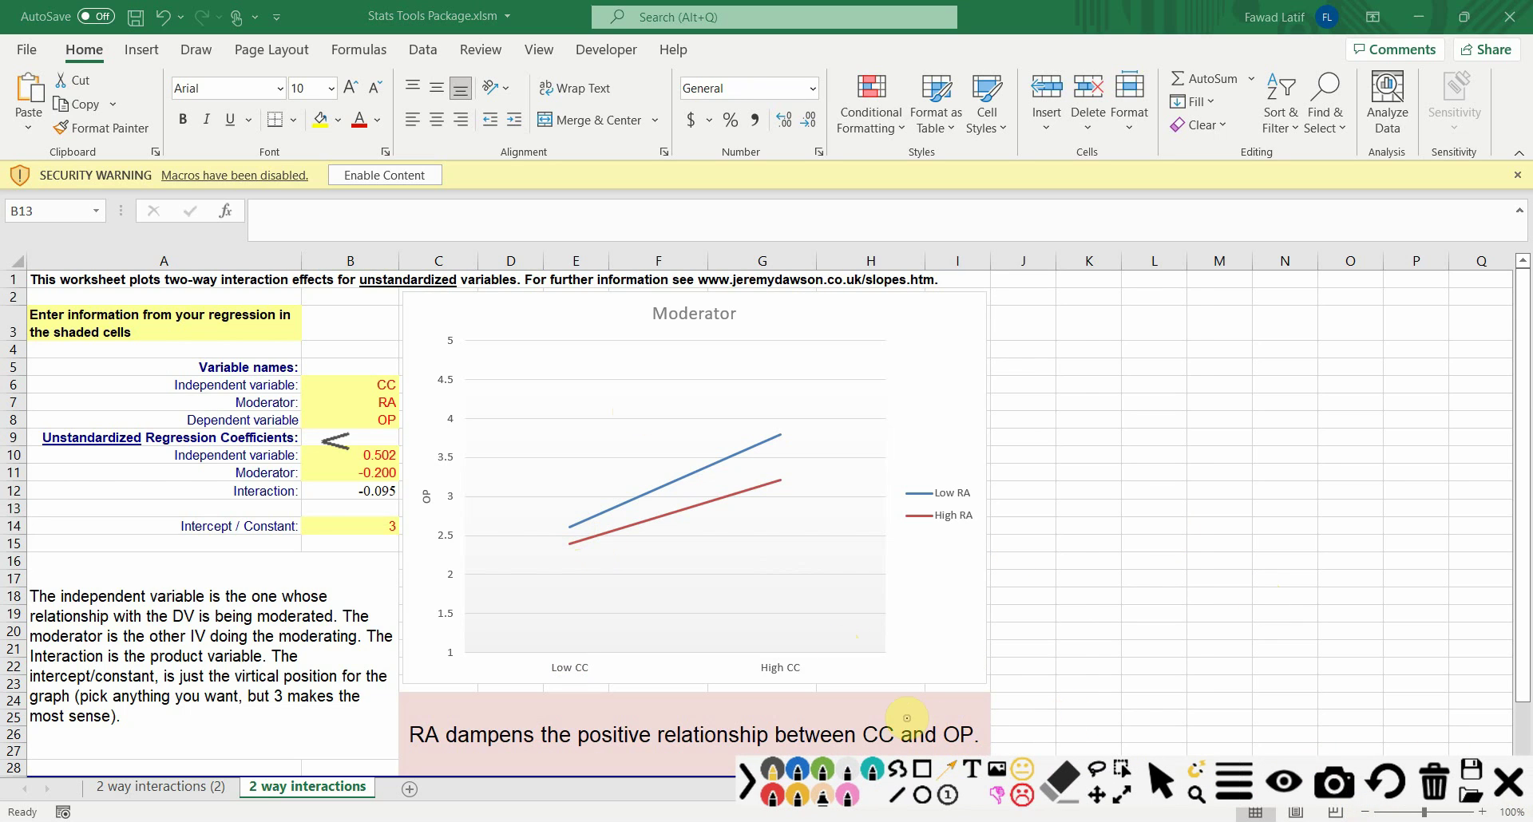
pyautogui.click(744, 781)
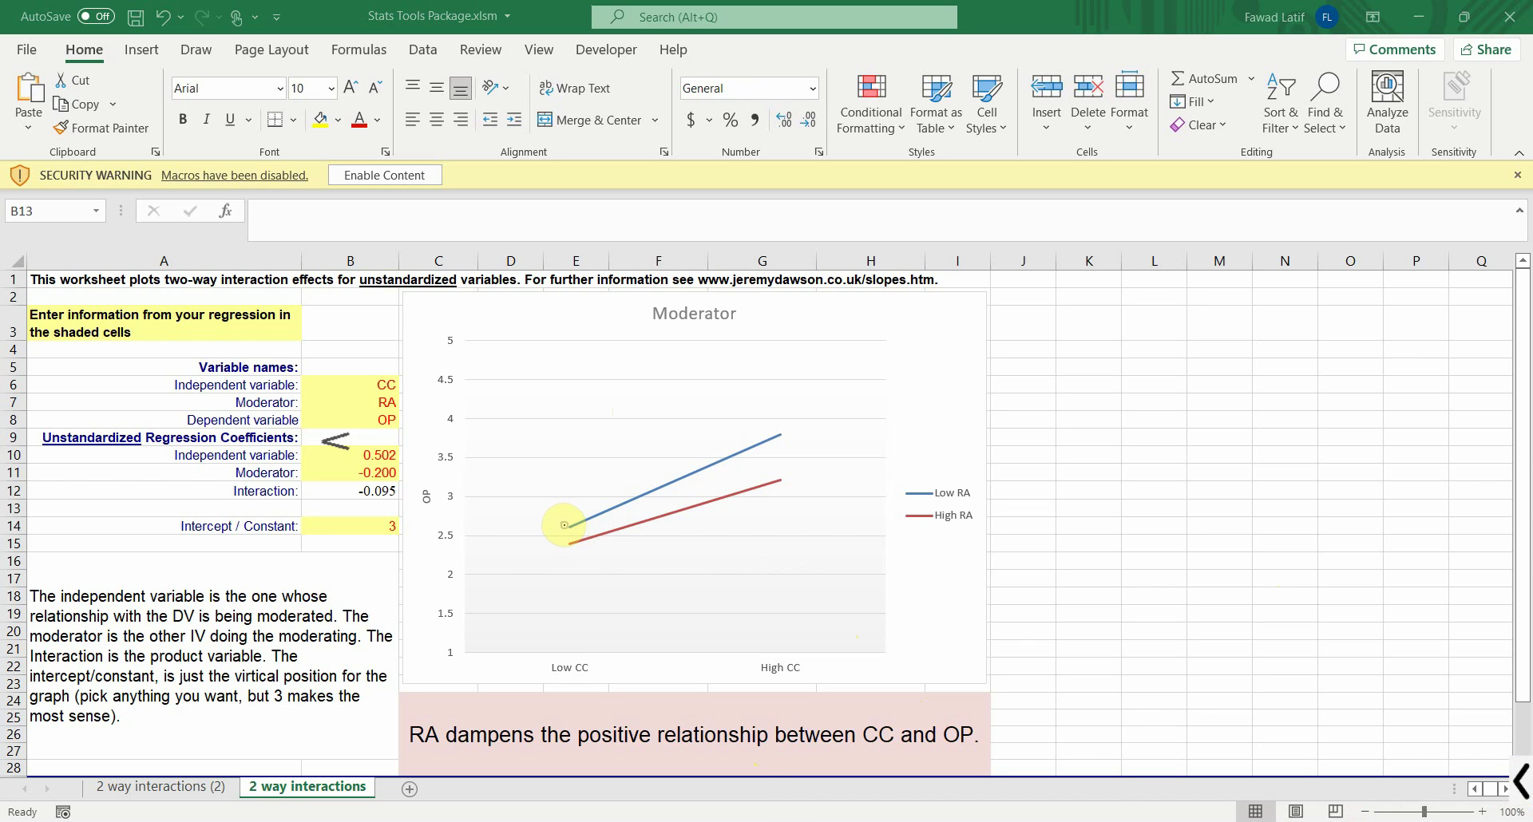
pyautogui.moveTo(568, 527); pyautogui.dragTo(566, 583)
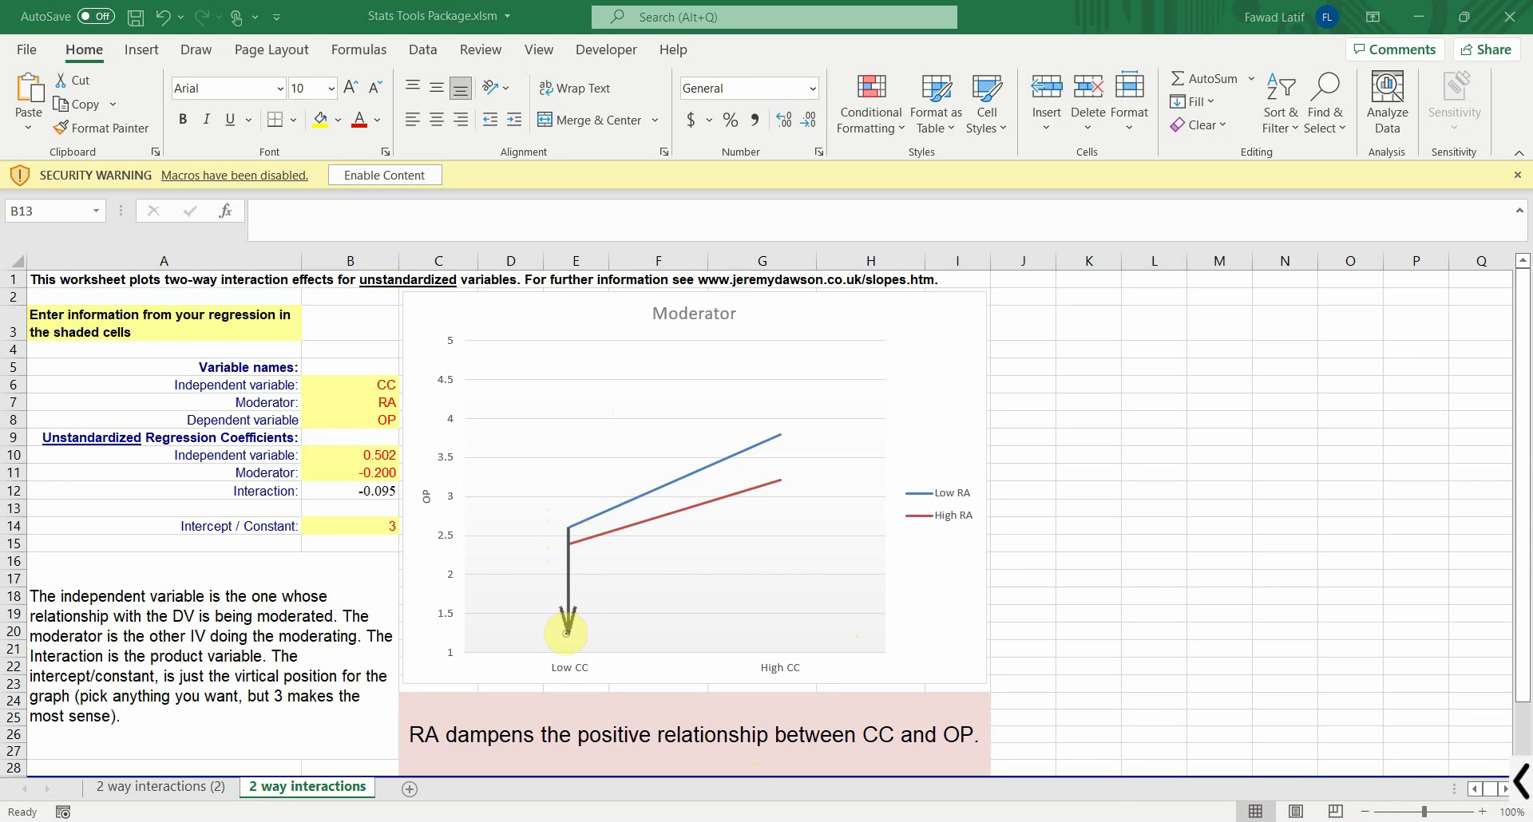
pyautogui.moveTo(566, 650); pyautogui.dragTo(567, 649)
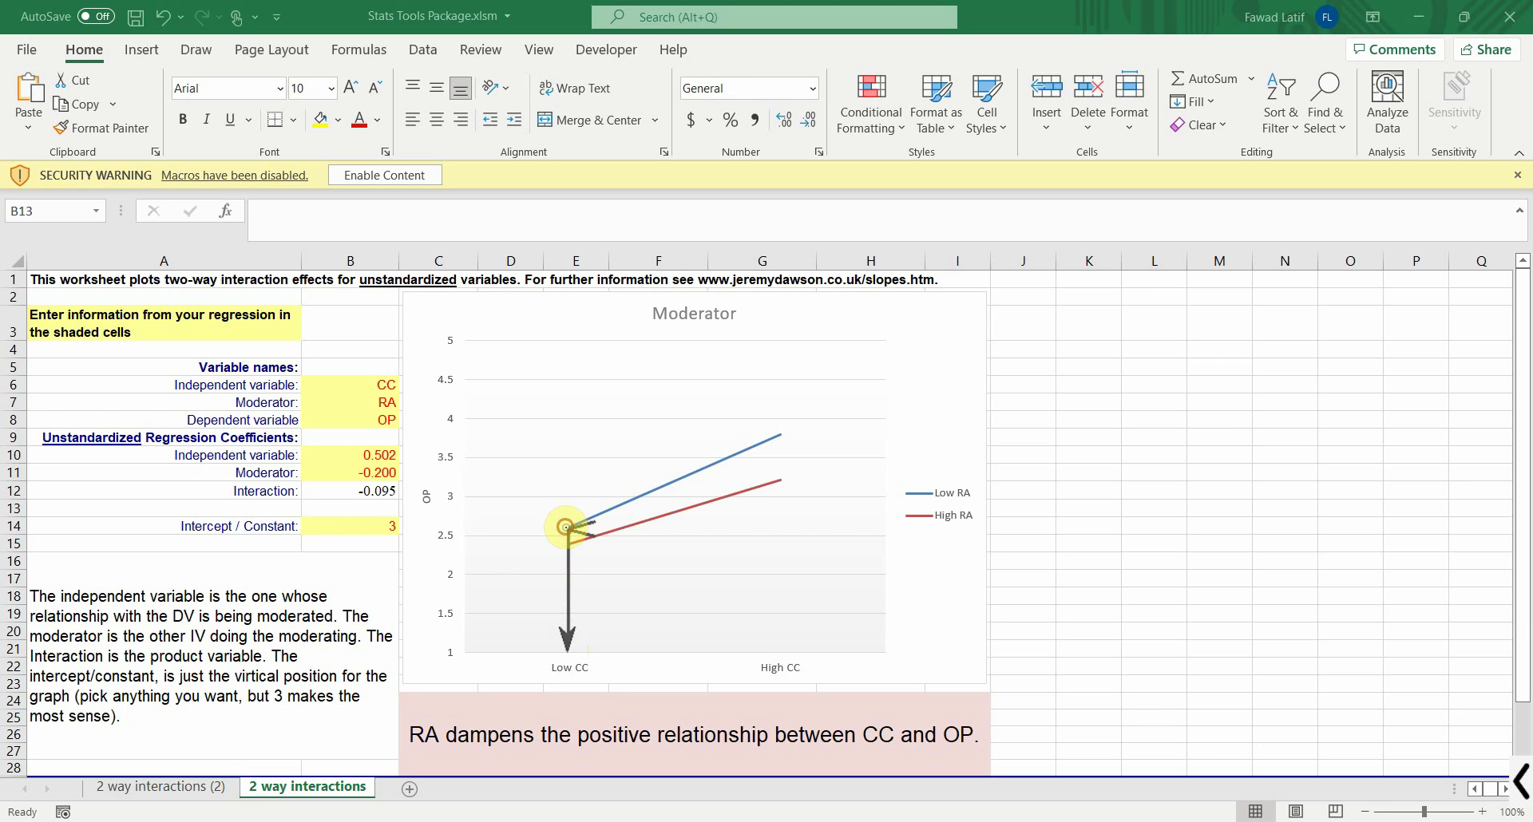
pyautogui.moveTo(555, 531); pyautogui.dragTo(460, 525)
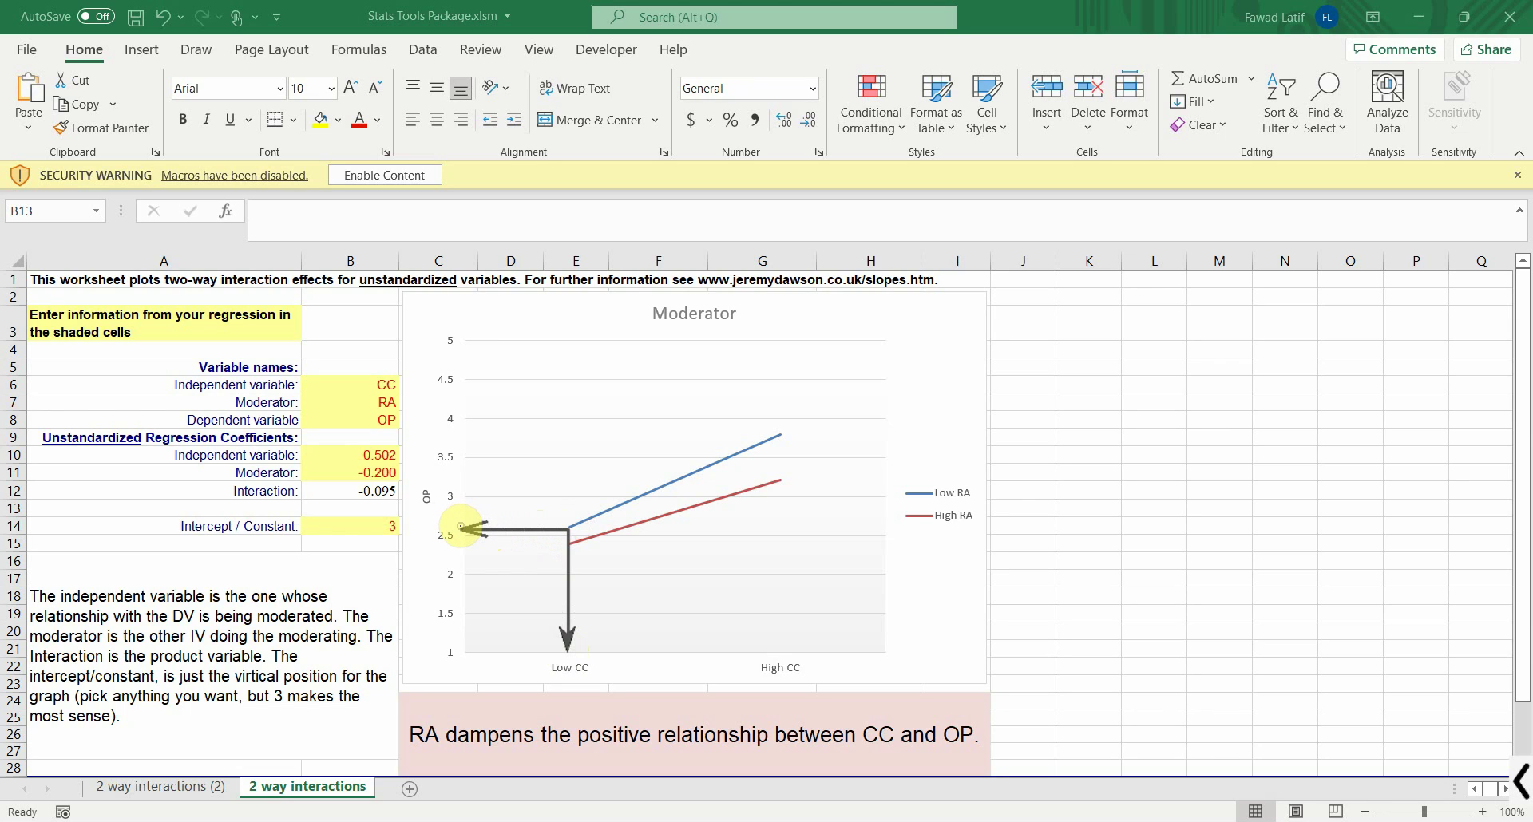
pyautogui.moveTo(461, 525); pyautogui.dragTo(461, 527)
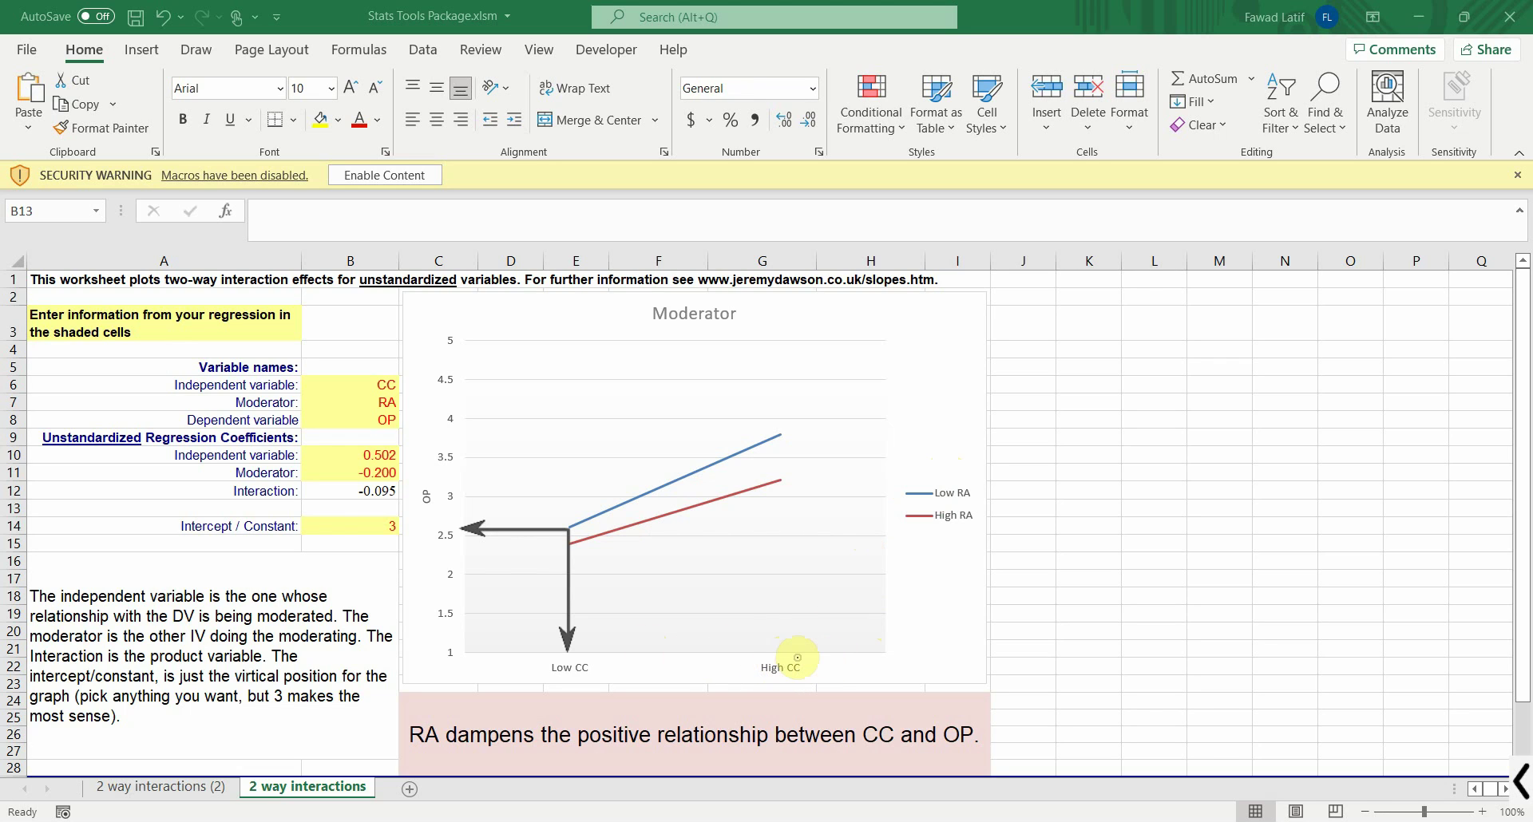
pyautogui.moveTo(782, 433); pyautogui.dragTo(786, 655)
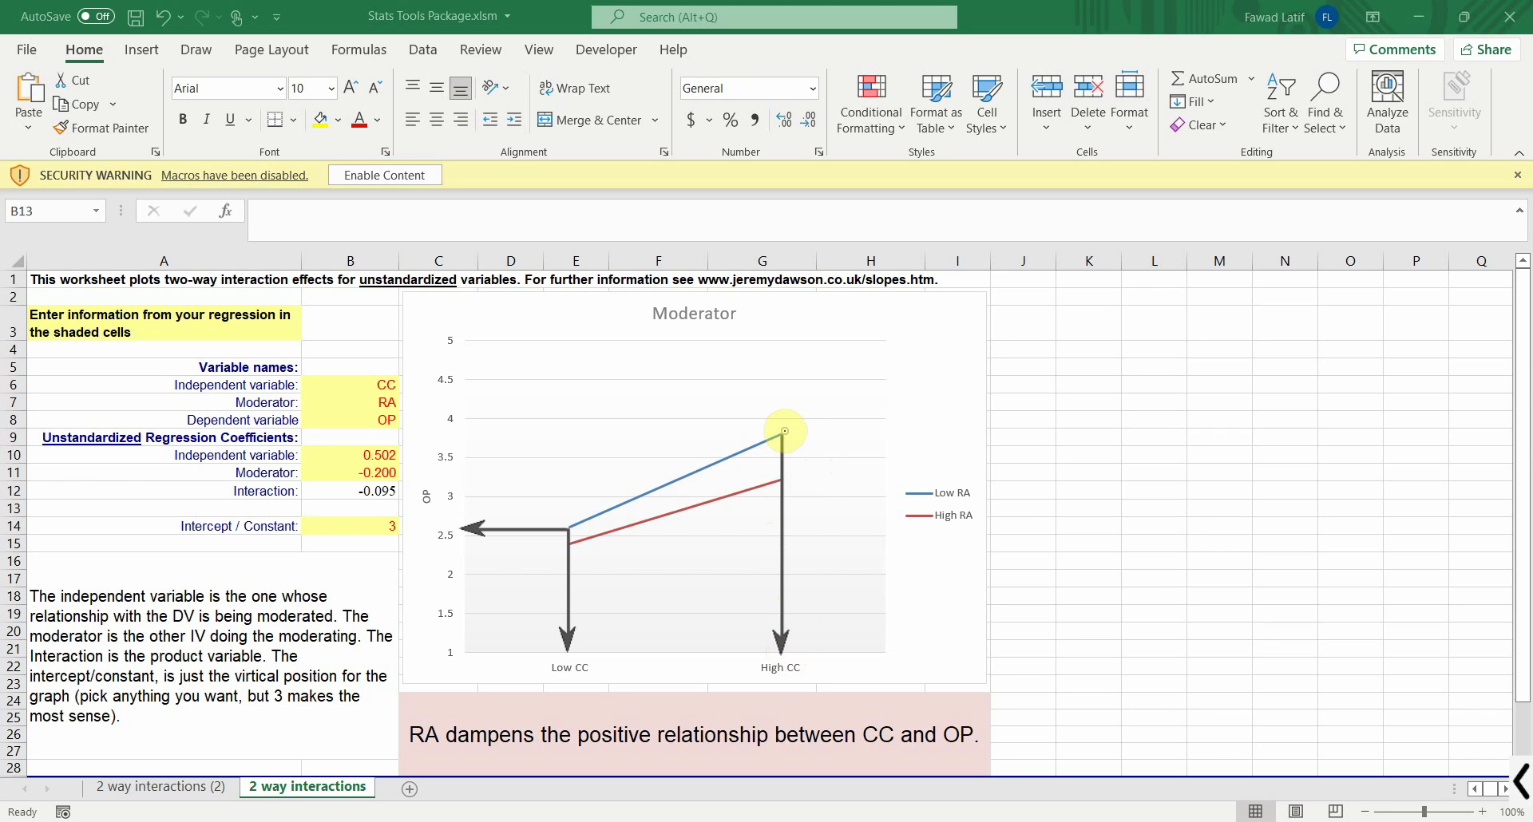
pyautogui.moveTo(779, 436); pyautogui.dragTo(459, 435)
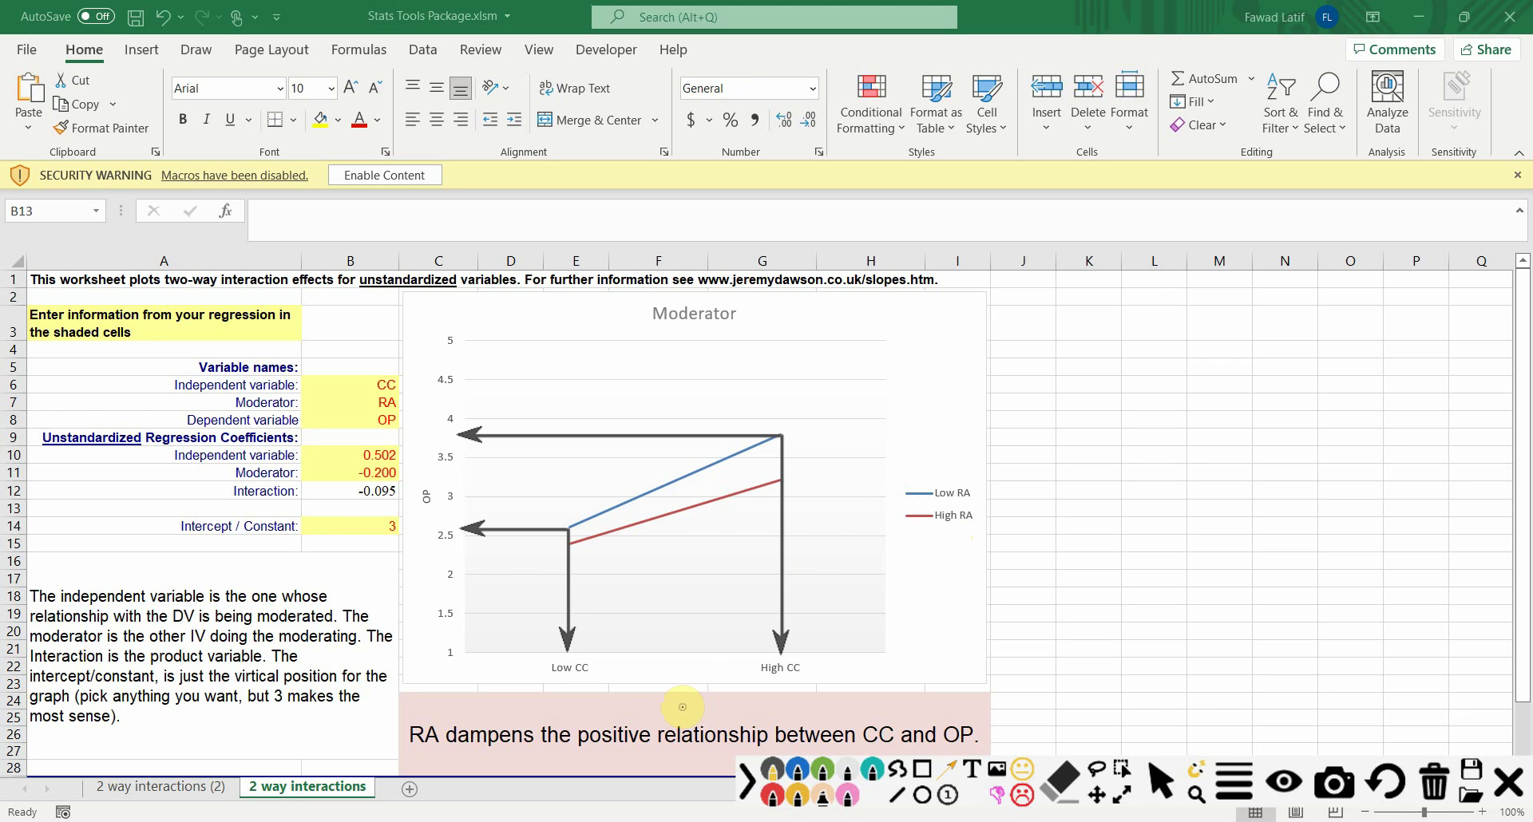
# Mark the Low-to-High CC direction, the words "RA dampens" and the chart legend with annotation strokes, and clear all annotations
pyautogui.moveTo(594, 642); pyautogui.dragTo(758, 642)
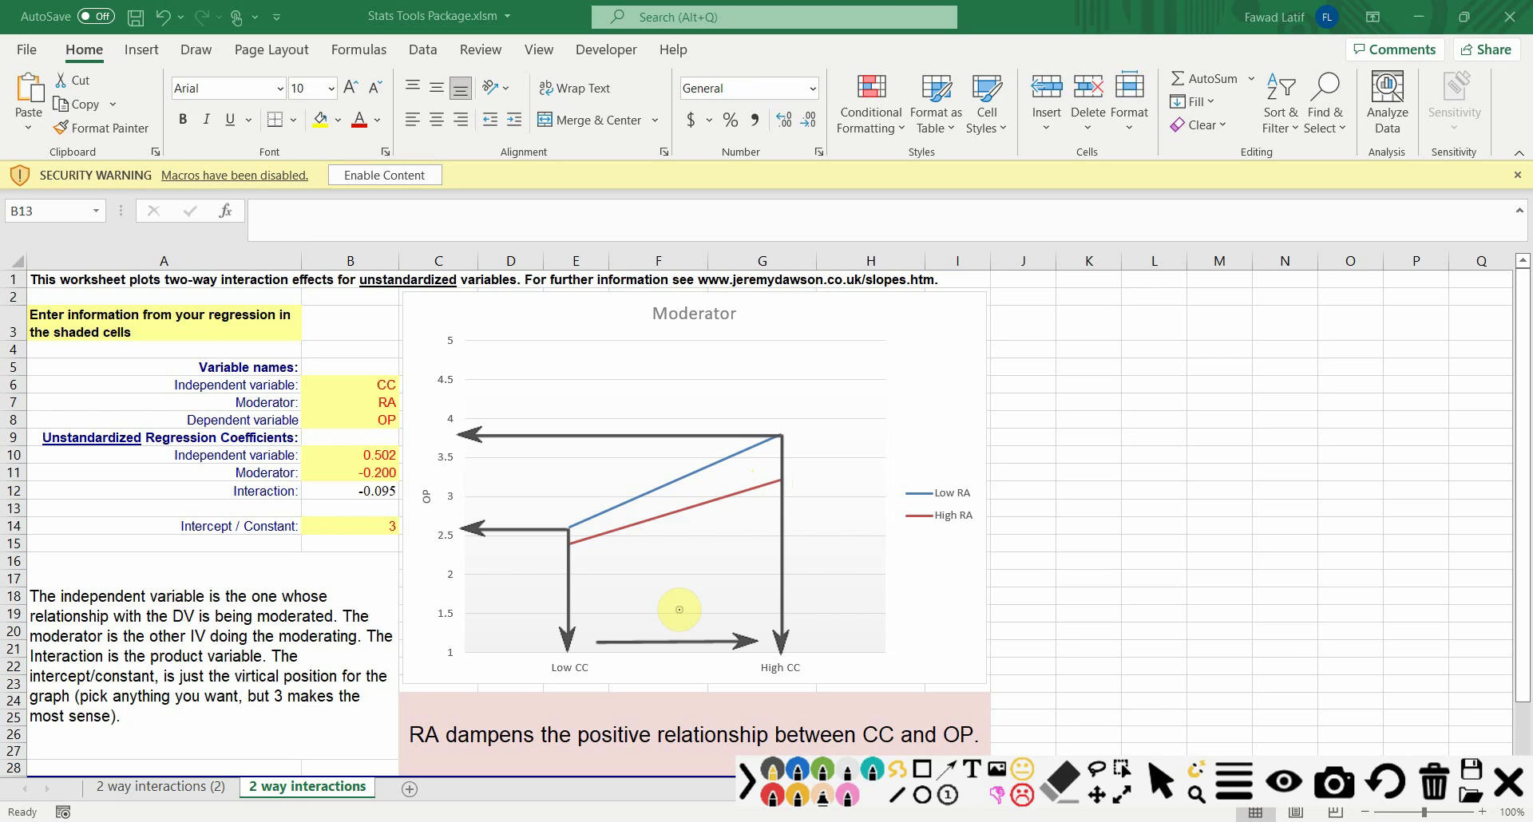
pyautogui.moveTo(402, 722)
pyautogui.mouseDown()
pyautogui.moveTo(419, 757)
pyautogui.moveTo(509, 750)
pyautogui.mouseUp()
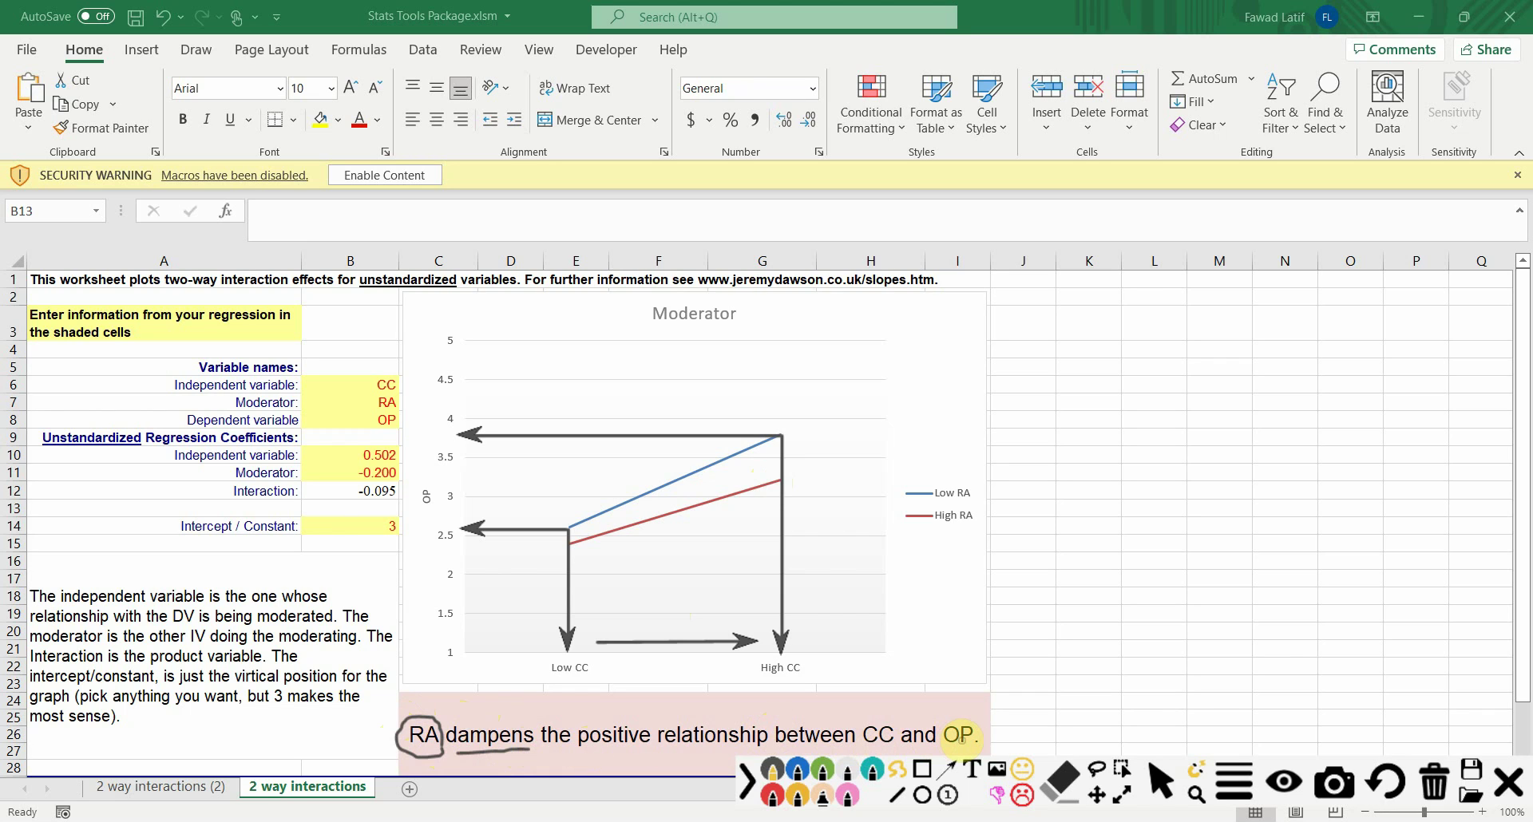
pyautogui.moveTo(988, 511)
pyautogui.mouseDown()
pyautogui.moveTo(986, 531)
pyautogui.moveTo(988, 490)
pyautogui.mouseUp()
pyautogui.moveTo(711, 681)
pyautogui.mouseDown()
pyautogui.moveTo(800, 675)
pyautogui.moveTo(789, 693)
pyautogui.mouseUp()
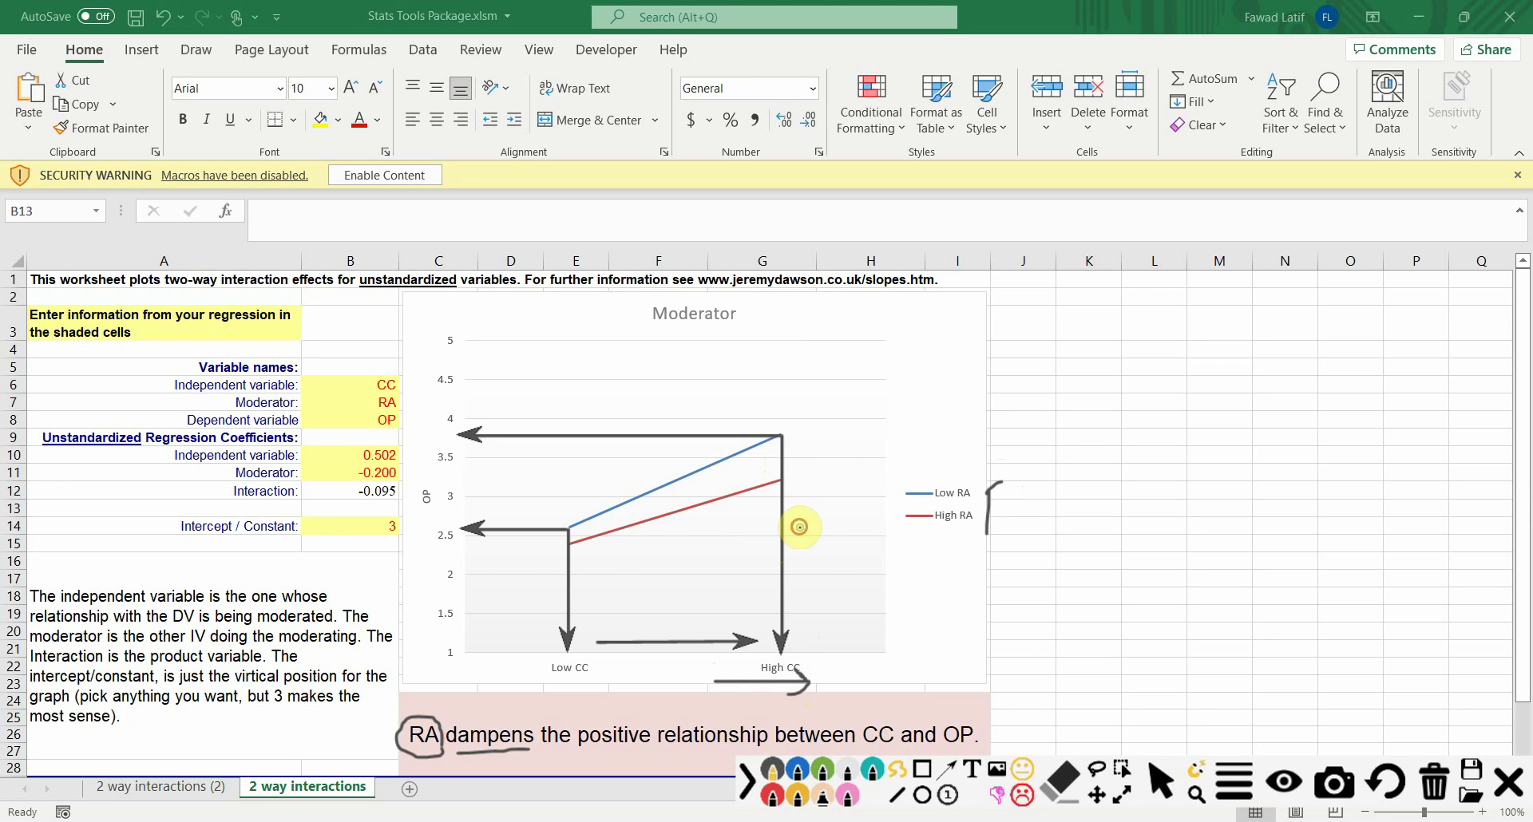
pyautogui.moveTo(798, 511); pyautogui.dragTo(800, 525)
pyautogui.moveTo(895, 495)
pyautogui.mouseDown()
pyautogui.moveTo(961, 498)
pyautogui.moveTo(977, 476)
pyautogui.moveTo(940, 457)
pyautogui.moveTo(901, 494)
pyautogui.mouseUp()
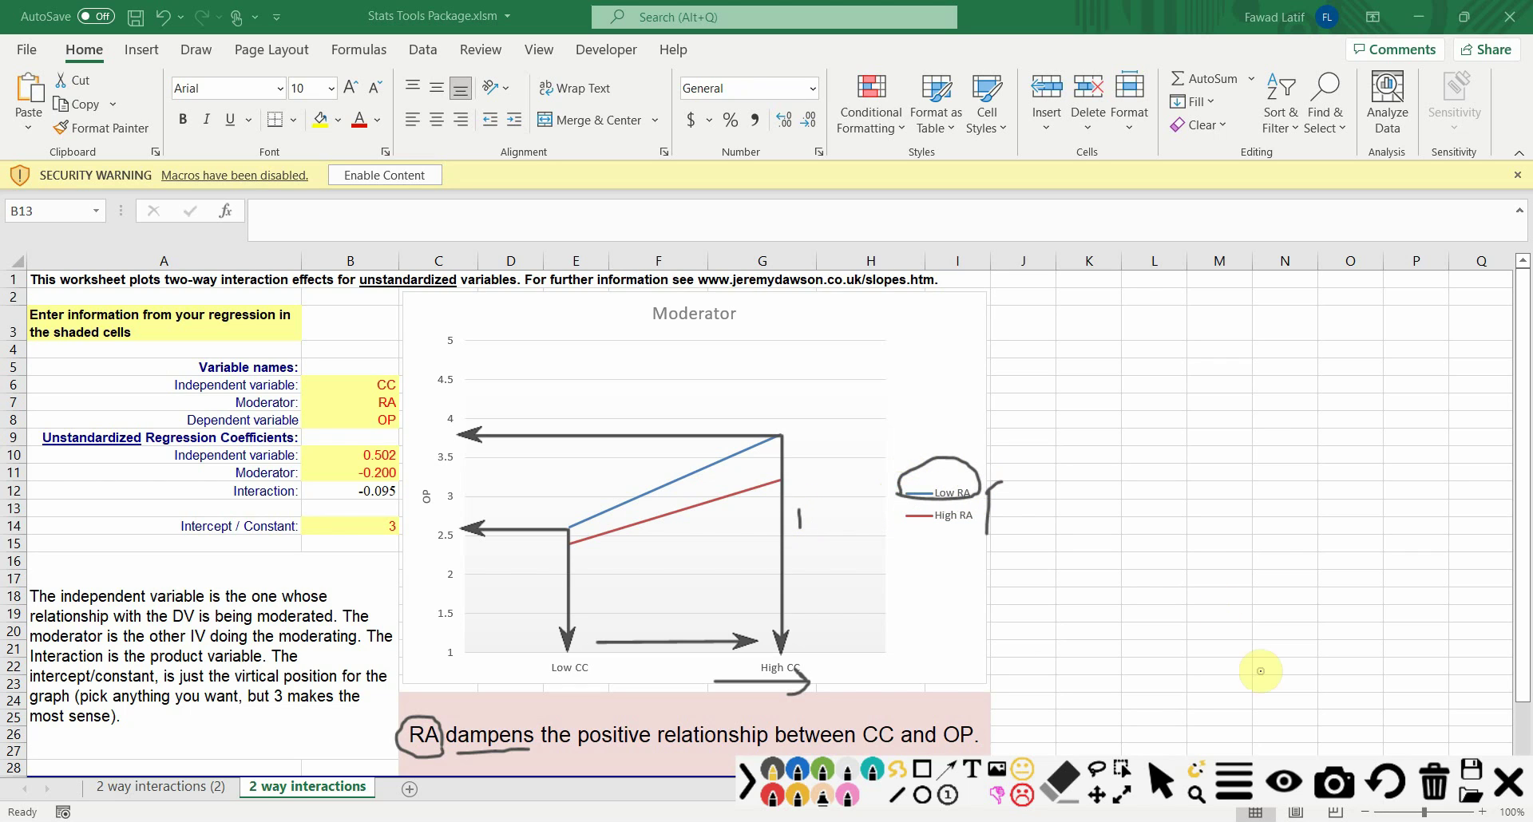
pyautogui.click(1162, 780)
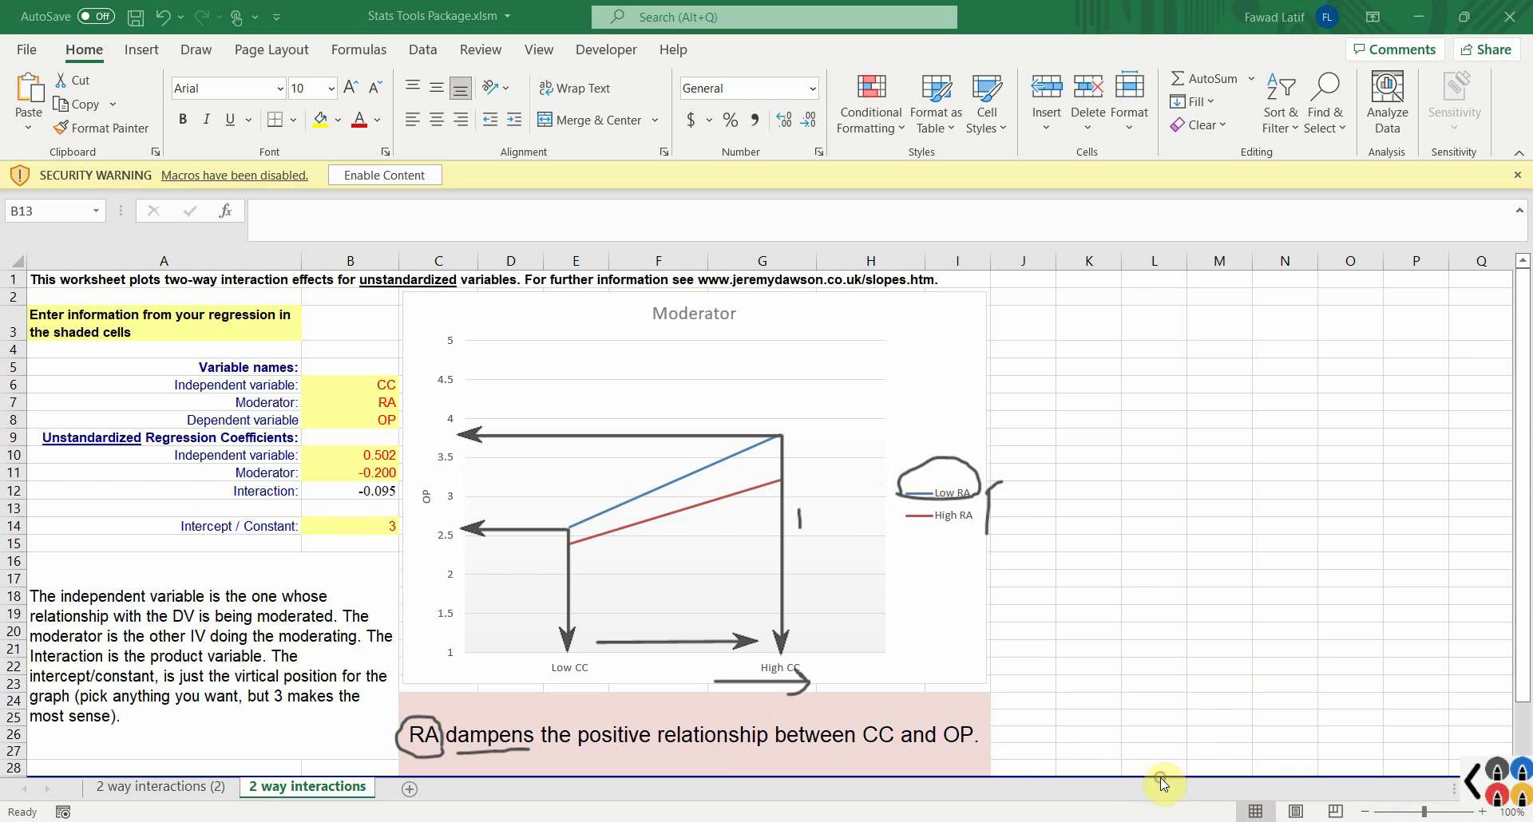
pyautogui.click(1520, 791)
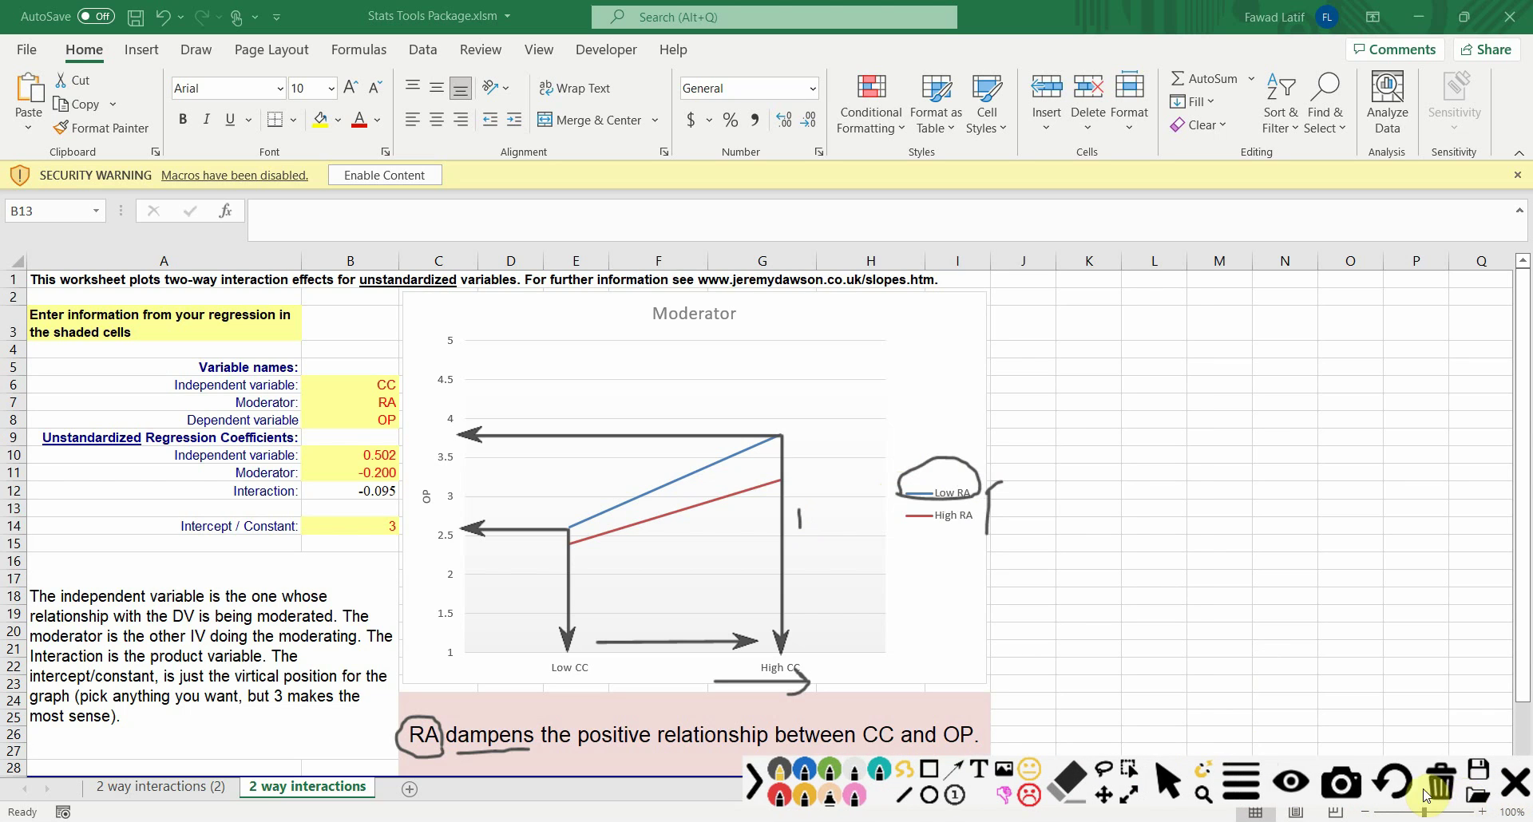
pyautogui.click(1435, 783)
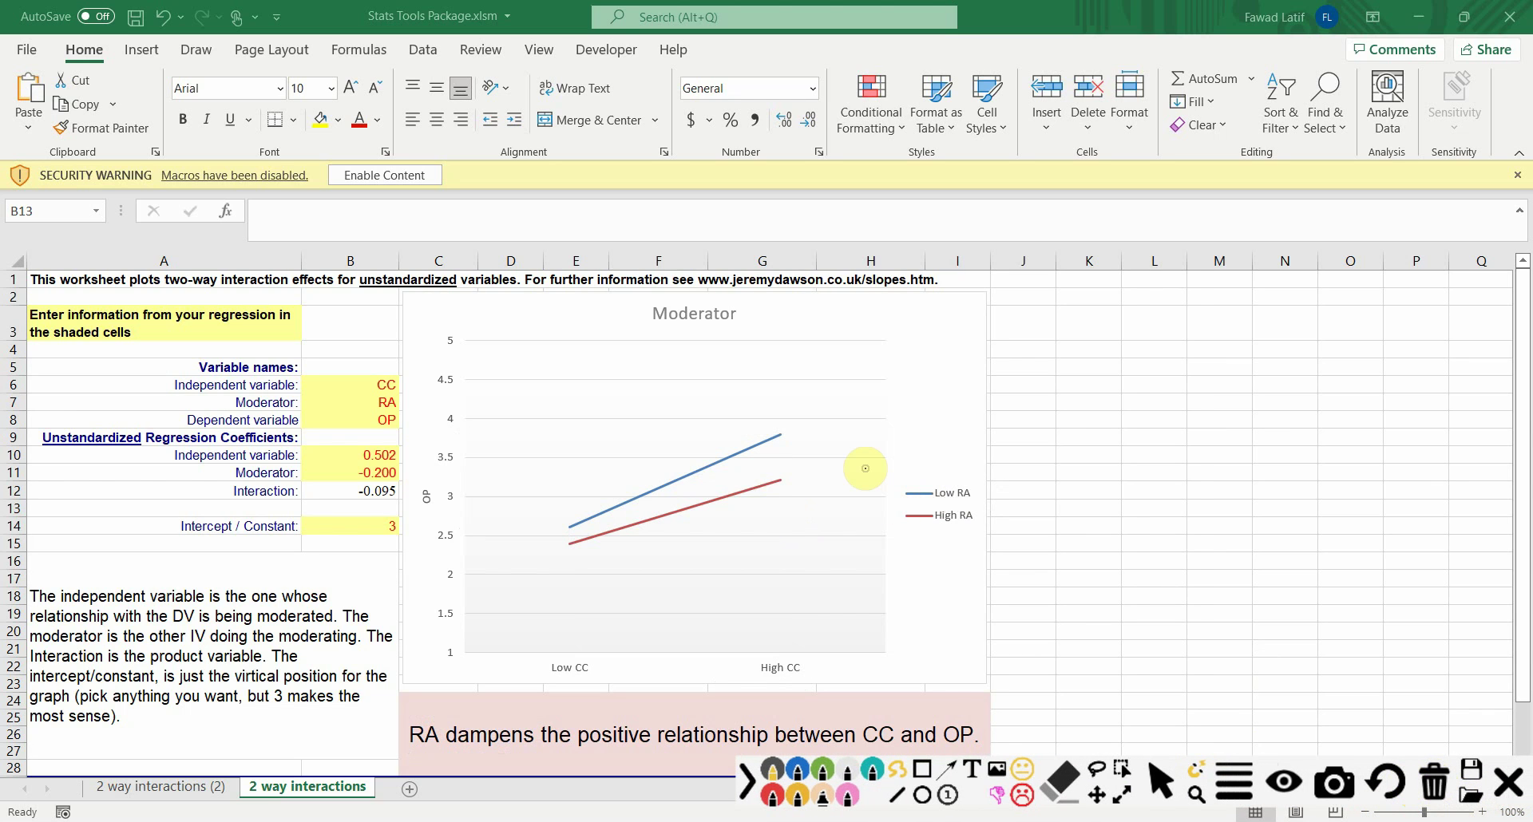
# Circle the Low RA slope line on the chart with the annotation pen, and clear the circle
pyautogui.moveTo(786, 428)
pyautogui.mouseDown()
pyautogui.moveTo(721, 417)
pyautogui.moveTo(629, 445)
pyautogui.moveTo(551, 512)
pyautogui.moveTo(580, 536)
pyautogui.moveTo(723, 508)
pyautogui.moveTo(780, 466)
pyautogui.moveTo(768, 421)
pyautogui.mouseUp()
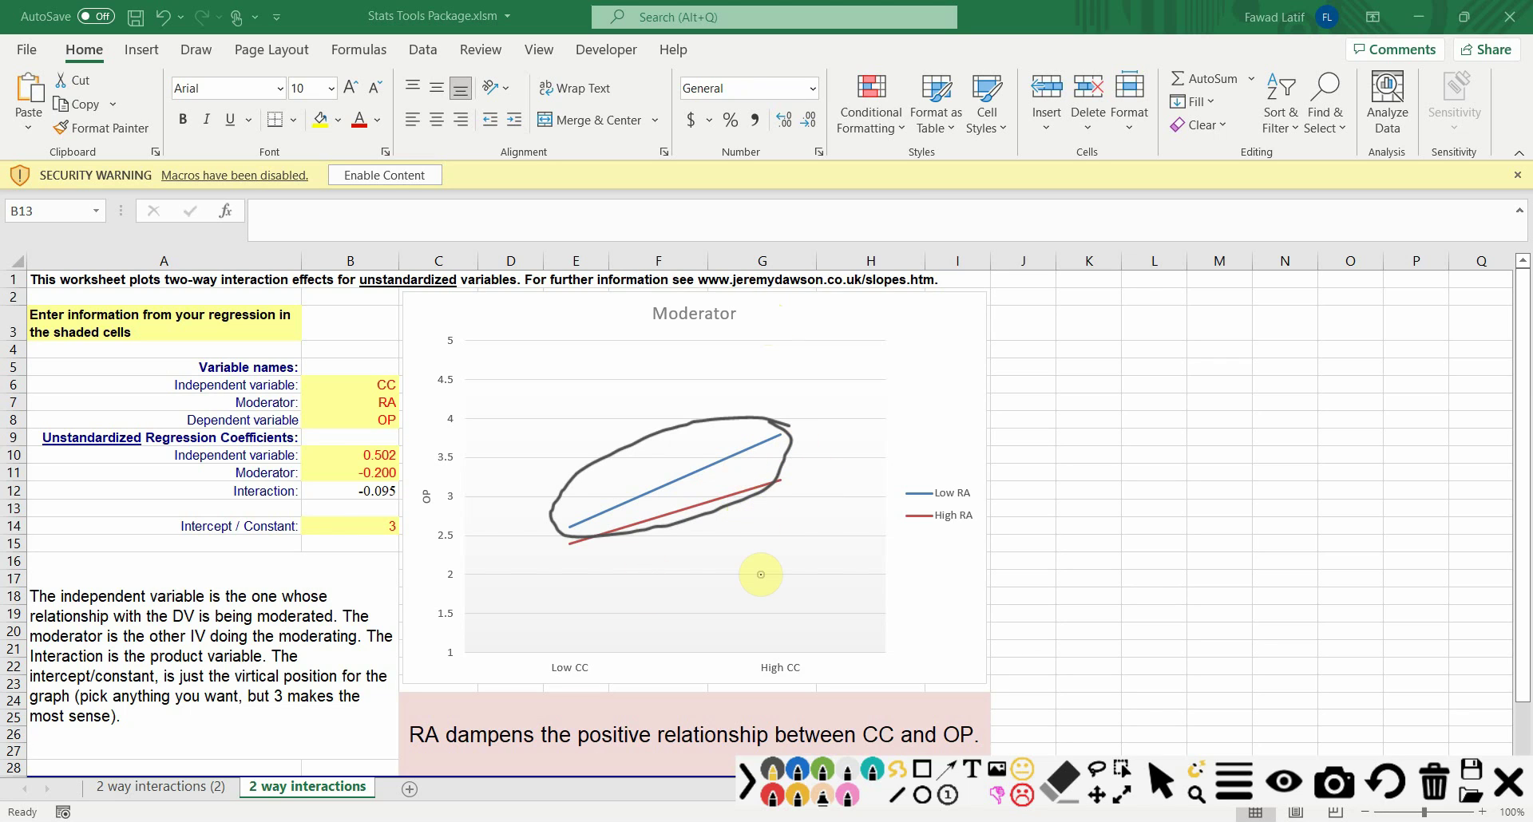
pyautogui.click(1434, 781)
# Copy the Moderator slope chart from the Stats Tools workbook into the Word report under the Slope Analysis caption of Figure 1
pyautogui.click(590, 320)
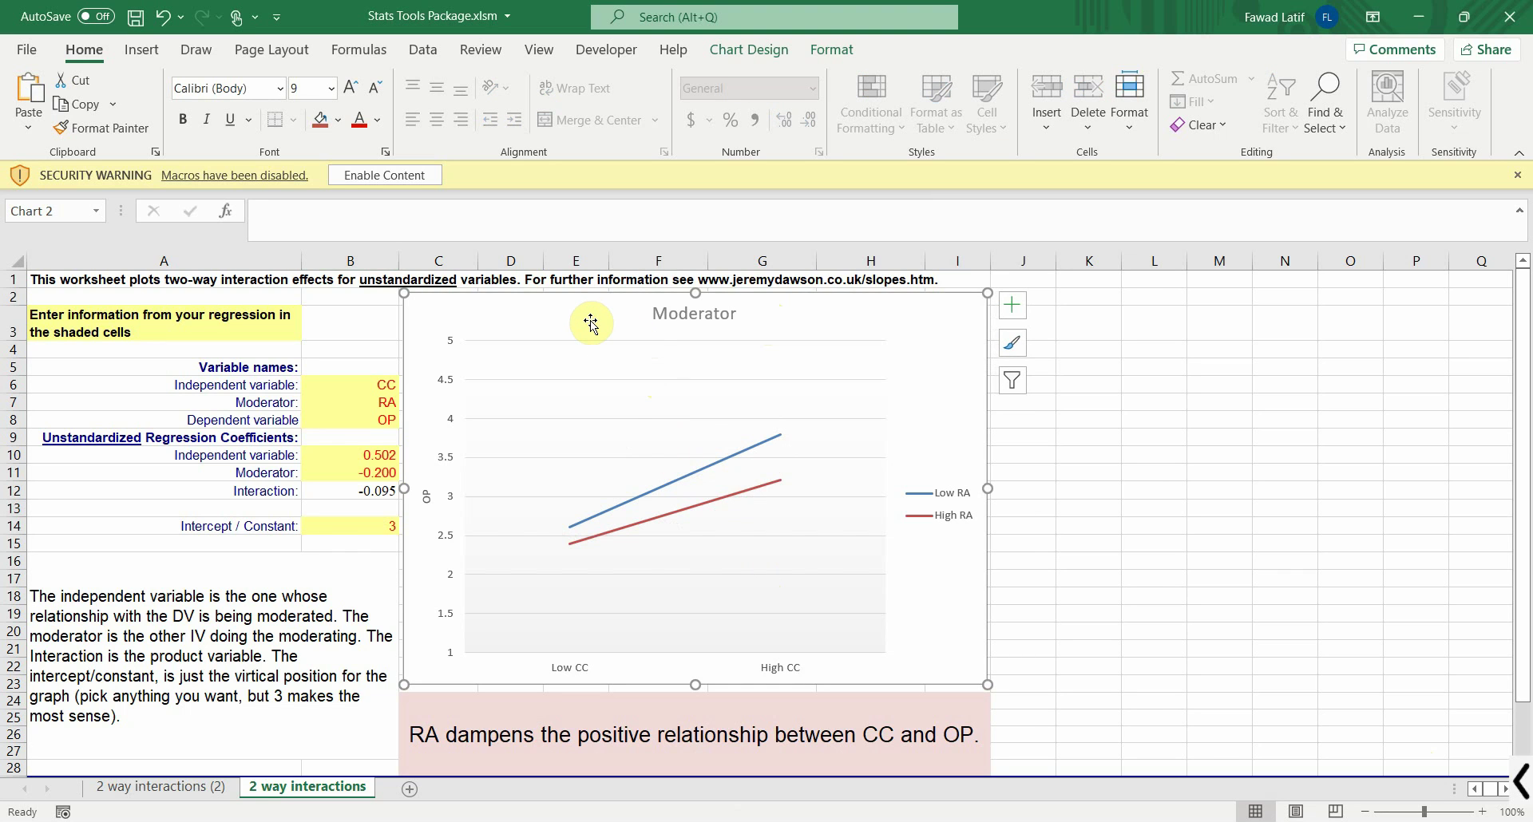
pyautogui.hotkey('alt', 'Tab')
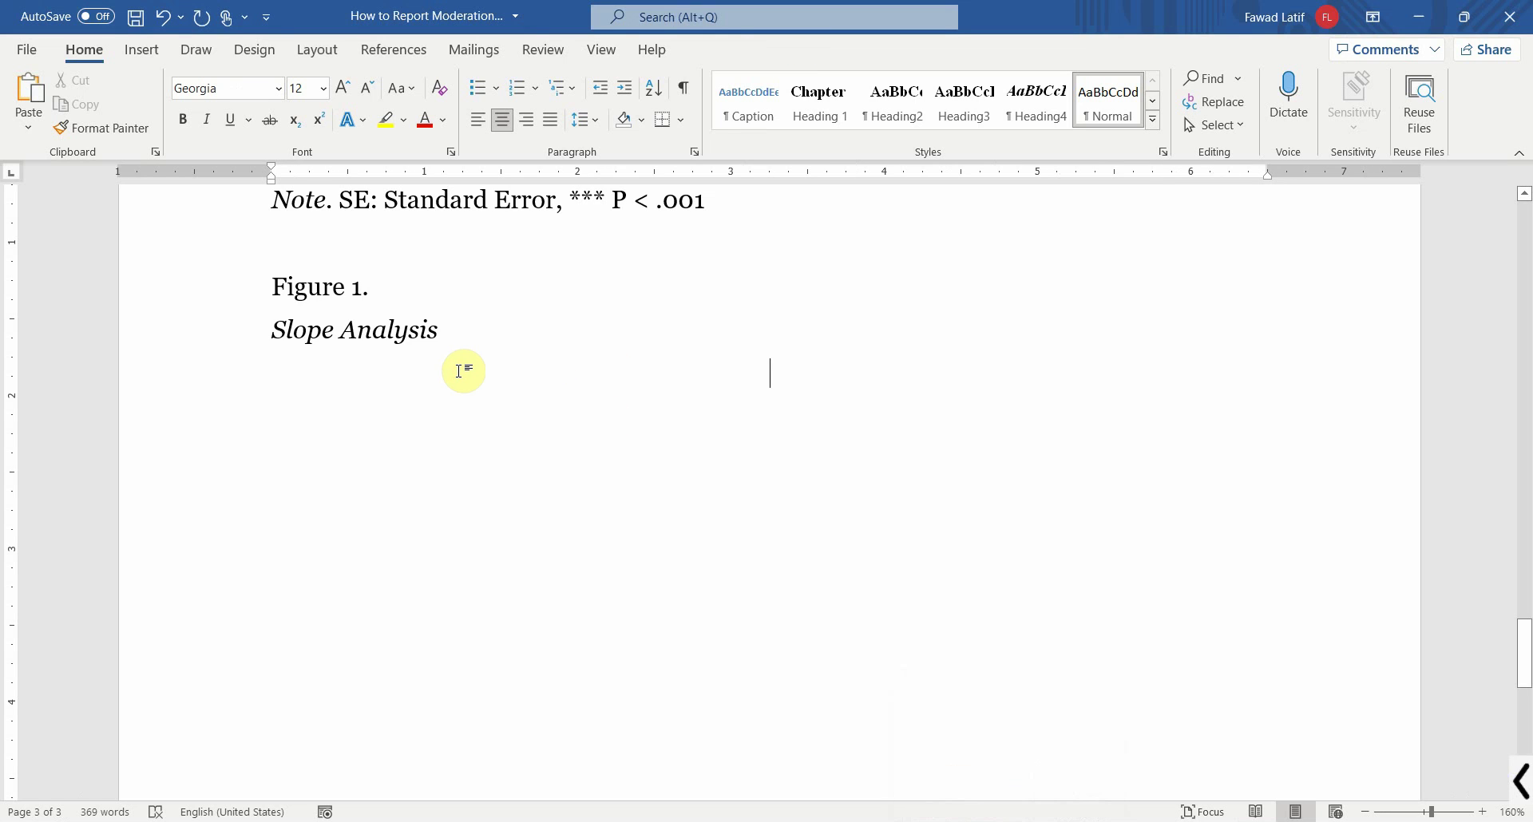
pyautogui.hotkey('ctrl', 'v')
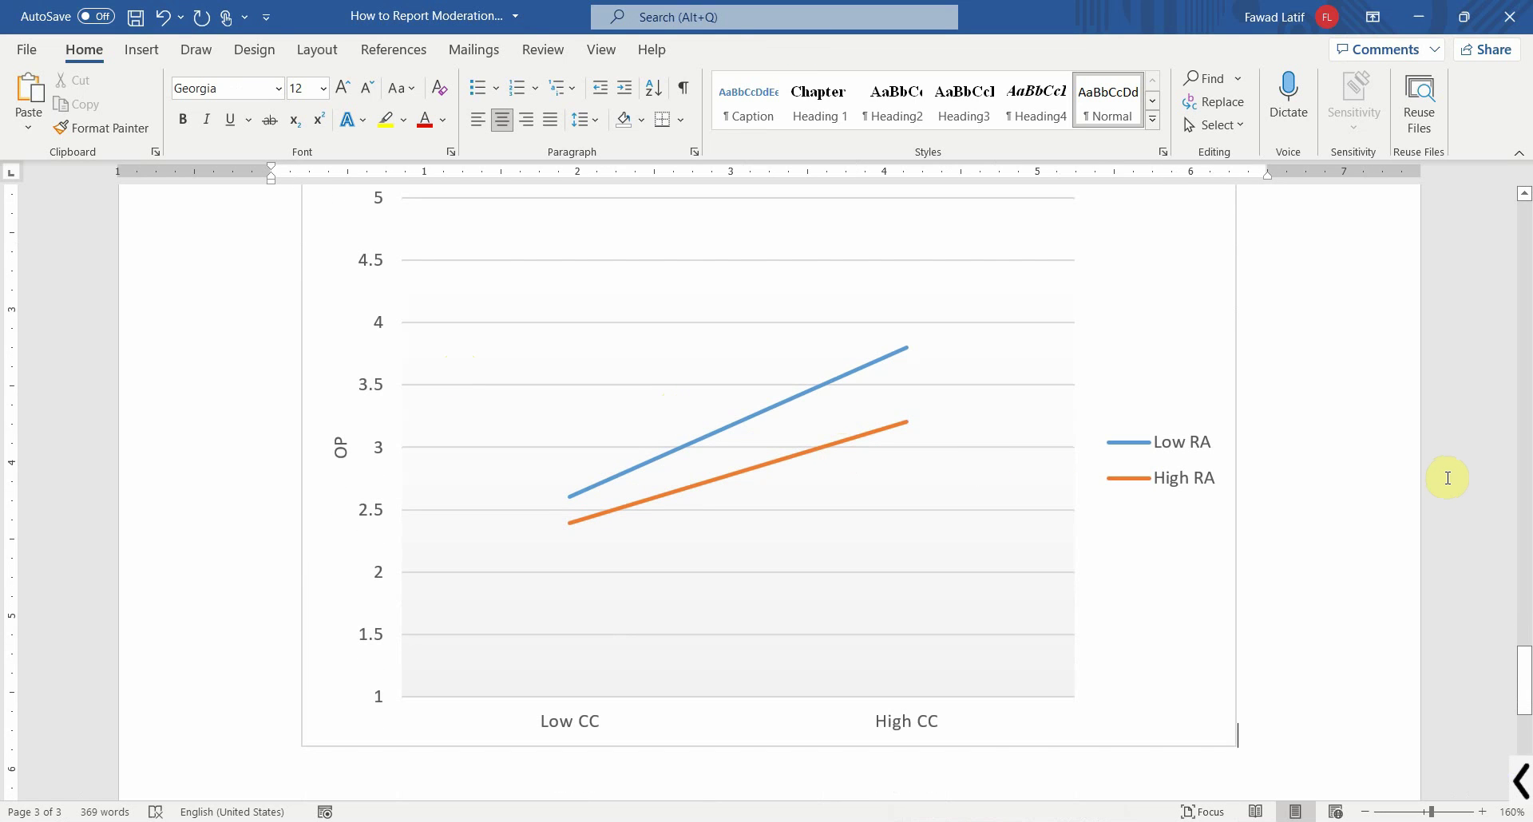
# Compare the report's opening slope analysis sentences about the steeper Low RA line with the pasted Figure 1 chart
pyautogui.moveTo(1526, 683); pyautogui.dragTo(1527, 520)
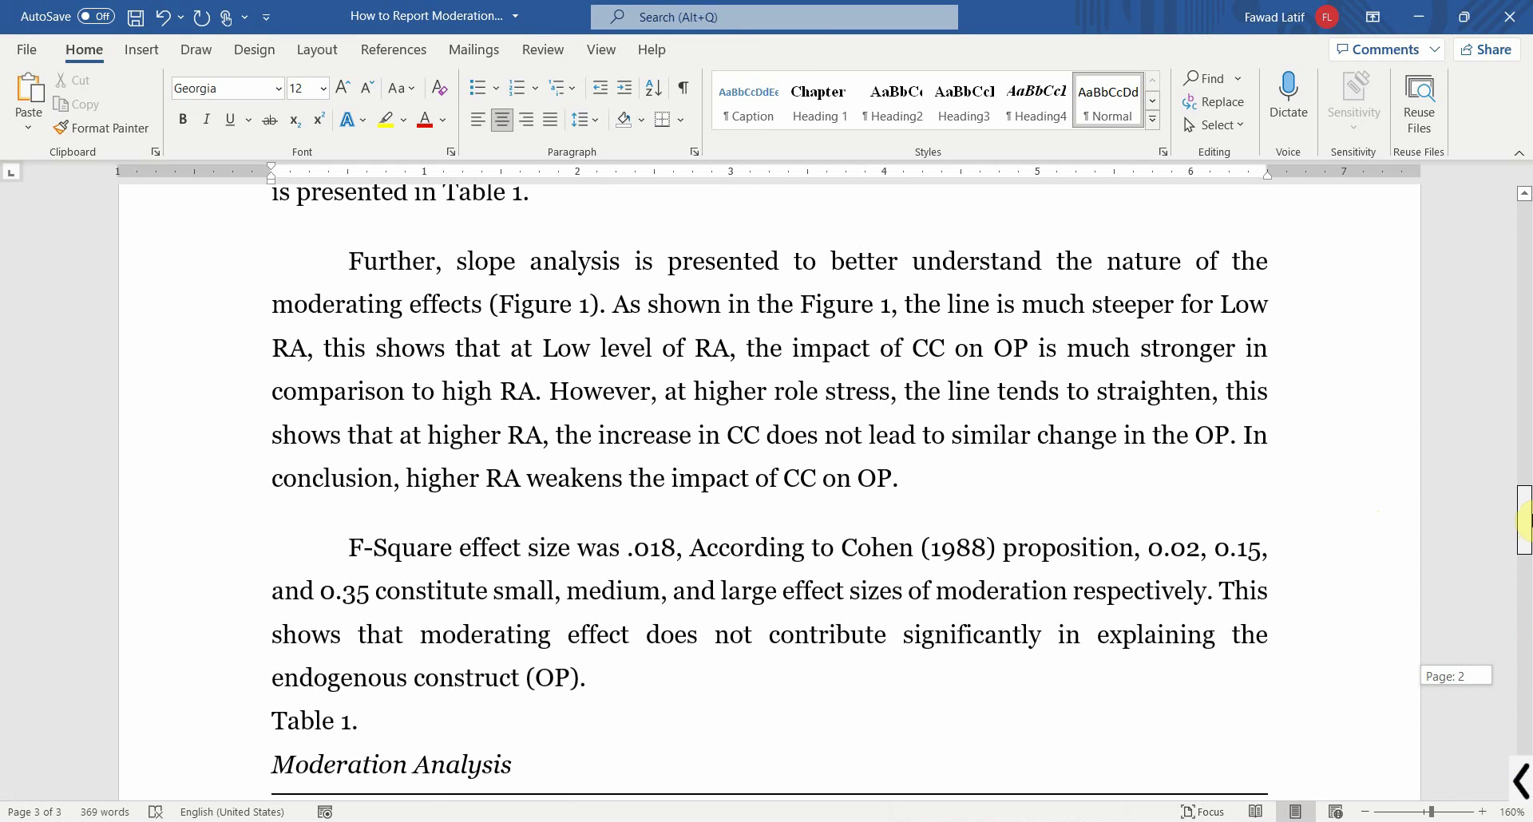
pyautogui.moveTo(360, 256); pyautogui.dragTo(306, 353)
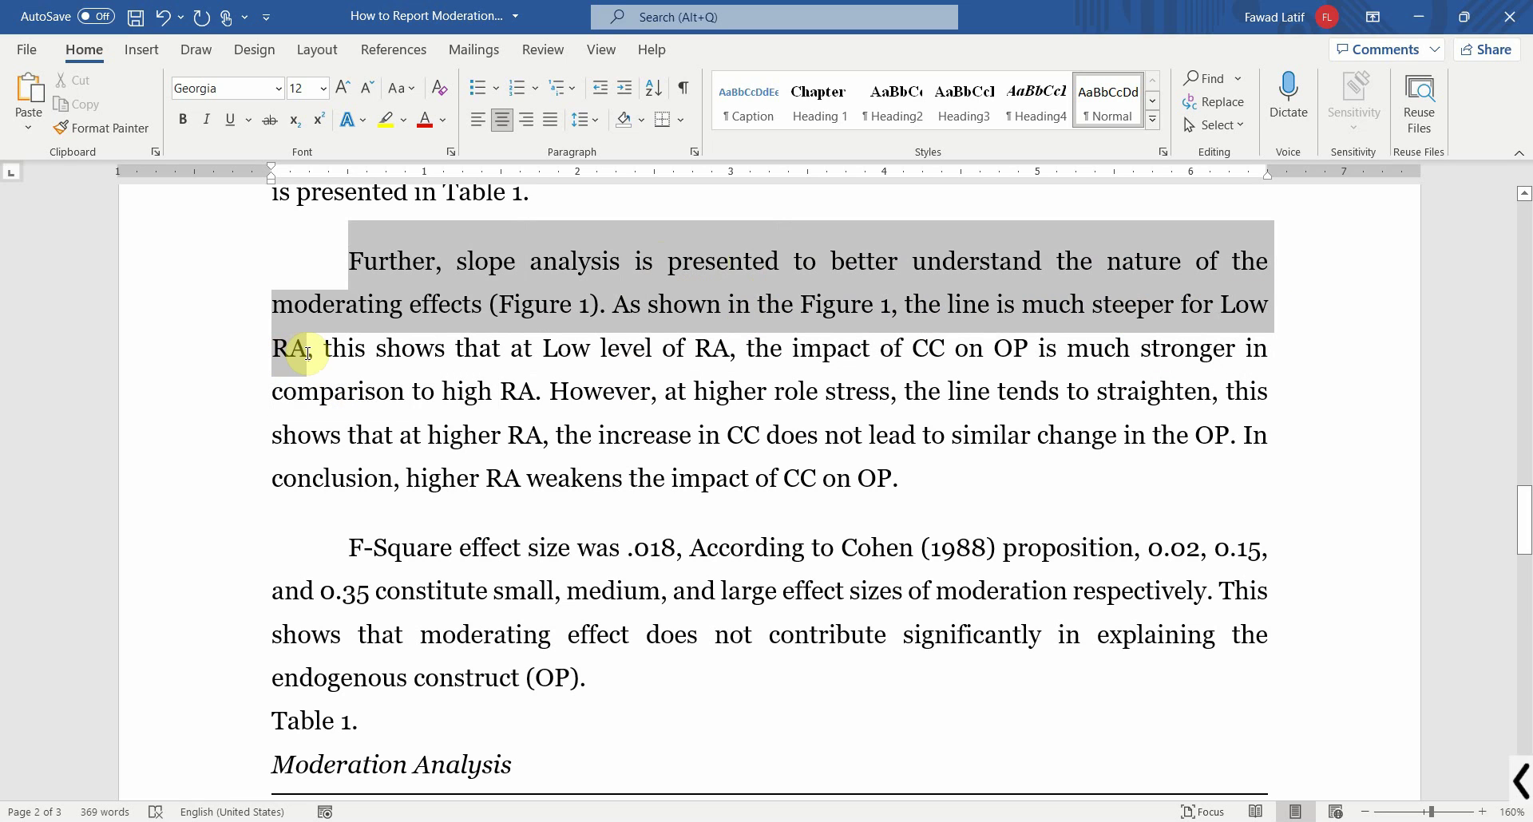
pyautogui.moveTo(1527, 488); pyautogui.dragTo(1527, 657)
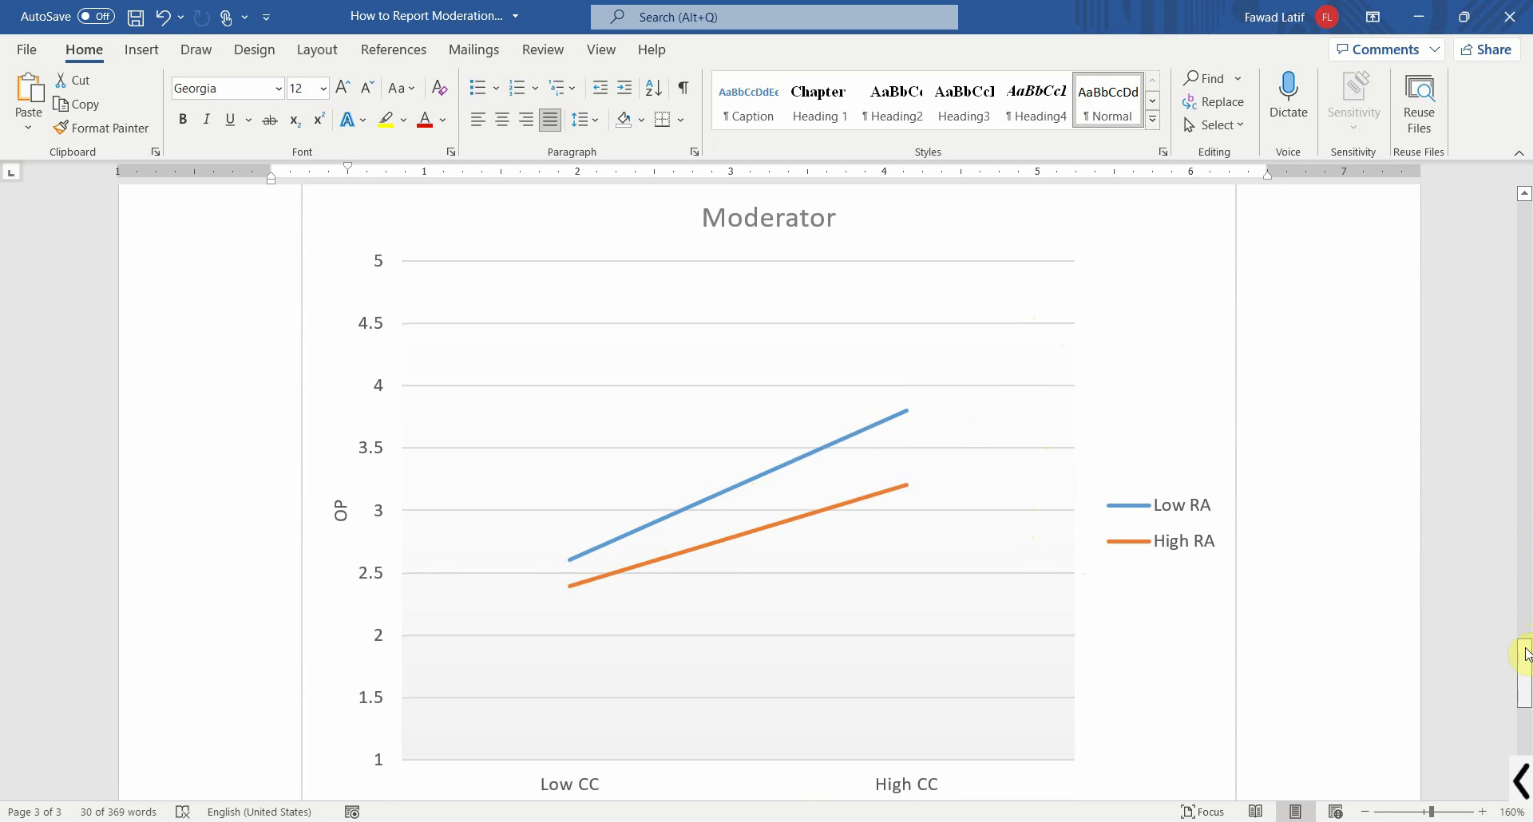
pyautogui.moveTo(1527, 661); pyautogui.dragTo(1525, 502)
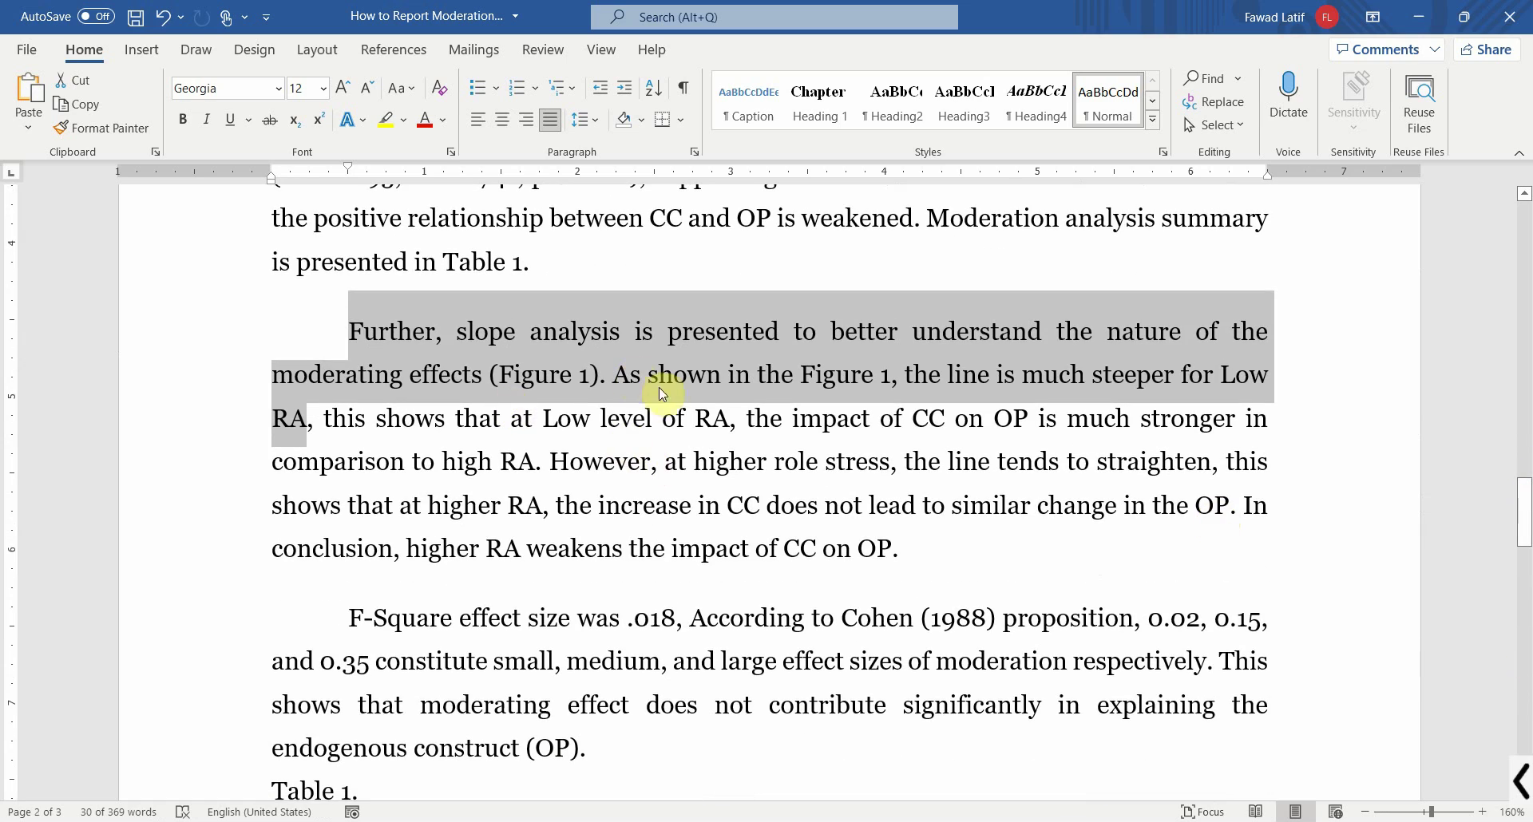
pyautogui.moveTo(556, 425); pyautogui.dragTo(822, 469)
# Replace "role stress" with "RA" in the slope analysis paragraph's sentence beginning "However, at higher"
pyautogui.click(824, 464)
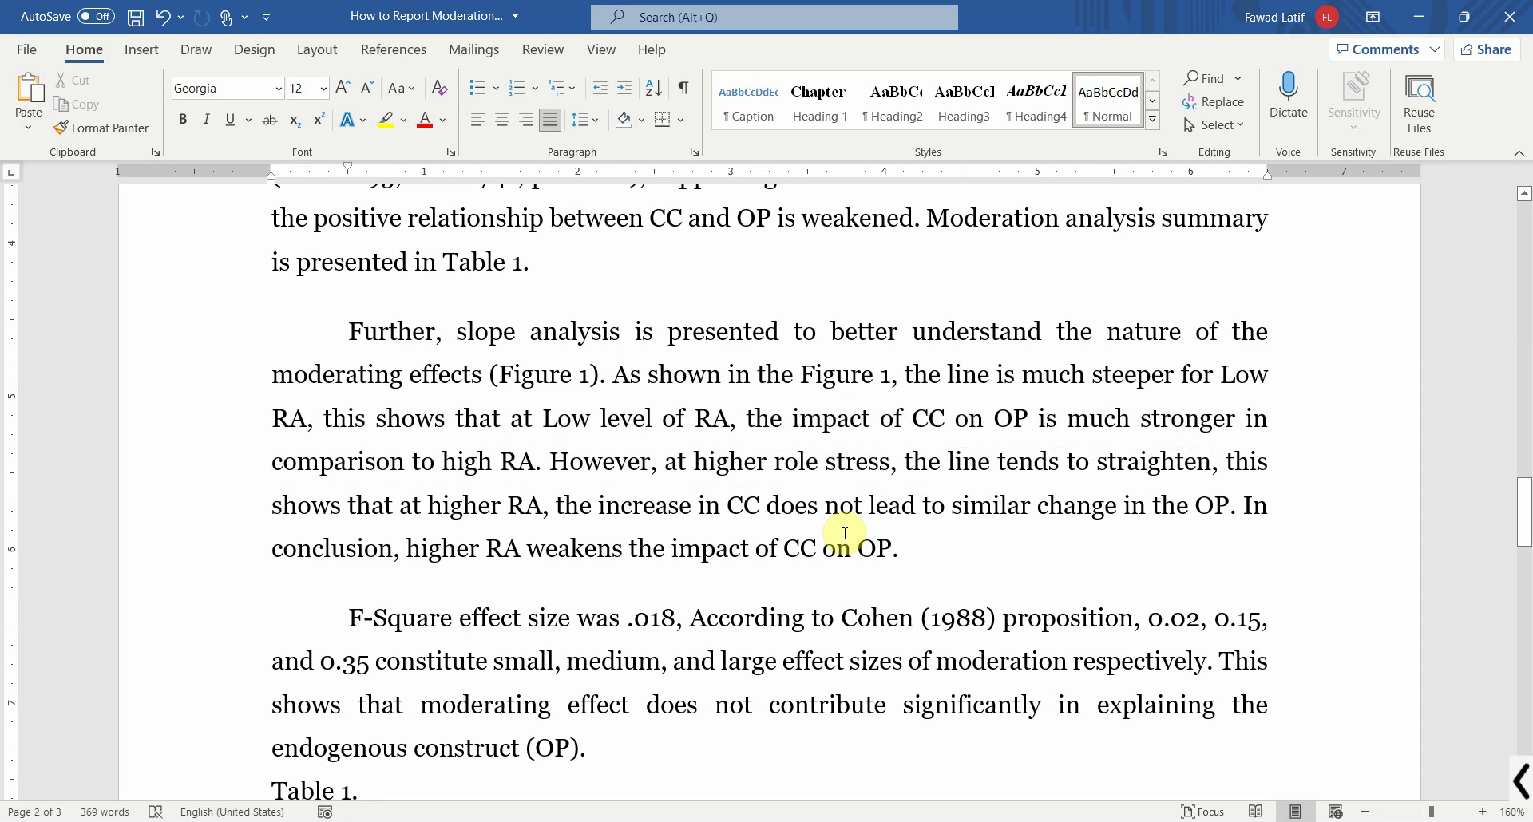
pyautogui.hotkey('shift', 'Right')
pyautogui.hotkey('shift', 'Right')
pyautogui.hotkey('shift', 'Right')
pyautogui.hotkey('shift', 'Right')
pyautogui.hotkey('shift', 'Right')
pyautogui.hotkey('shift', 'Right')
pyautogui.hotkey('shift', 'Right')
pyautogui.hotkey('shift', 'Right')
pyautogui.hotkey('shift', 'Right')
pyautogui.hotkey('shift', 'Right')
pyautogui.hotkey('shift', 'Right')
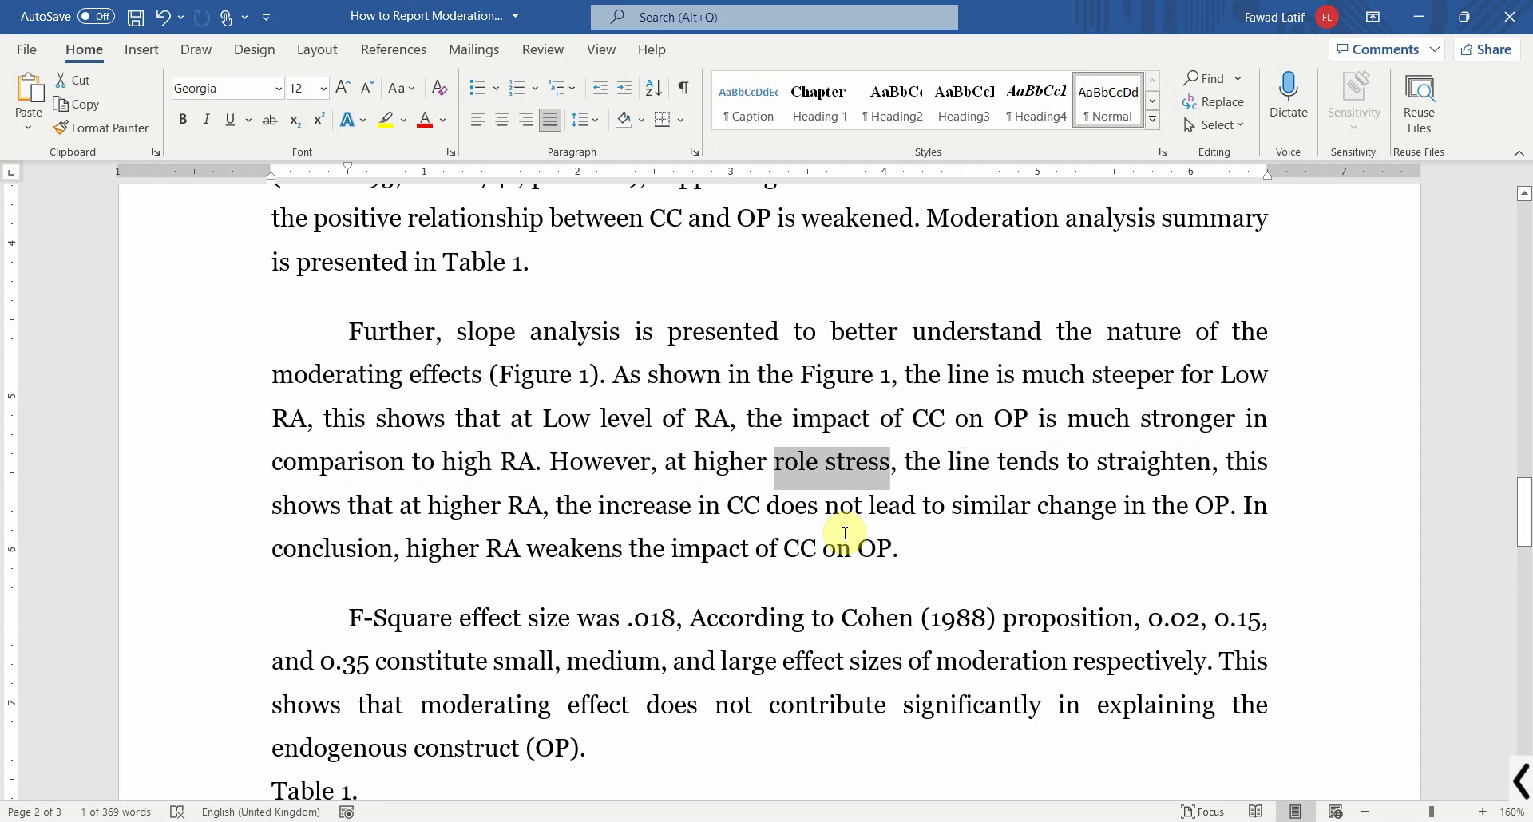
pyautogui.write('RA')
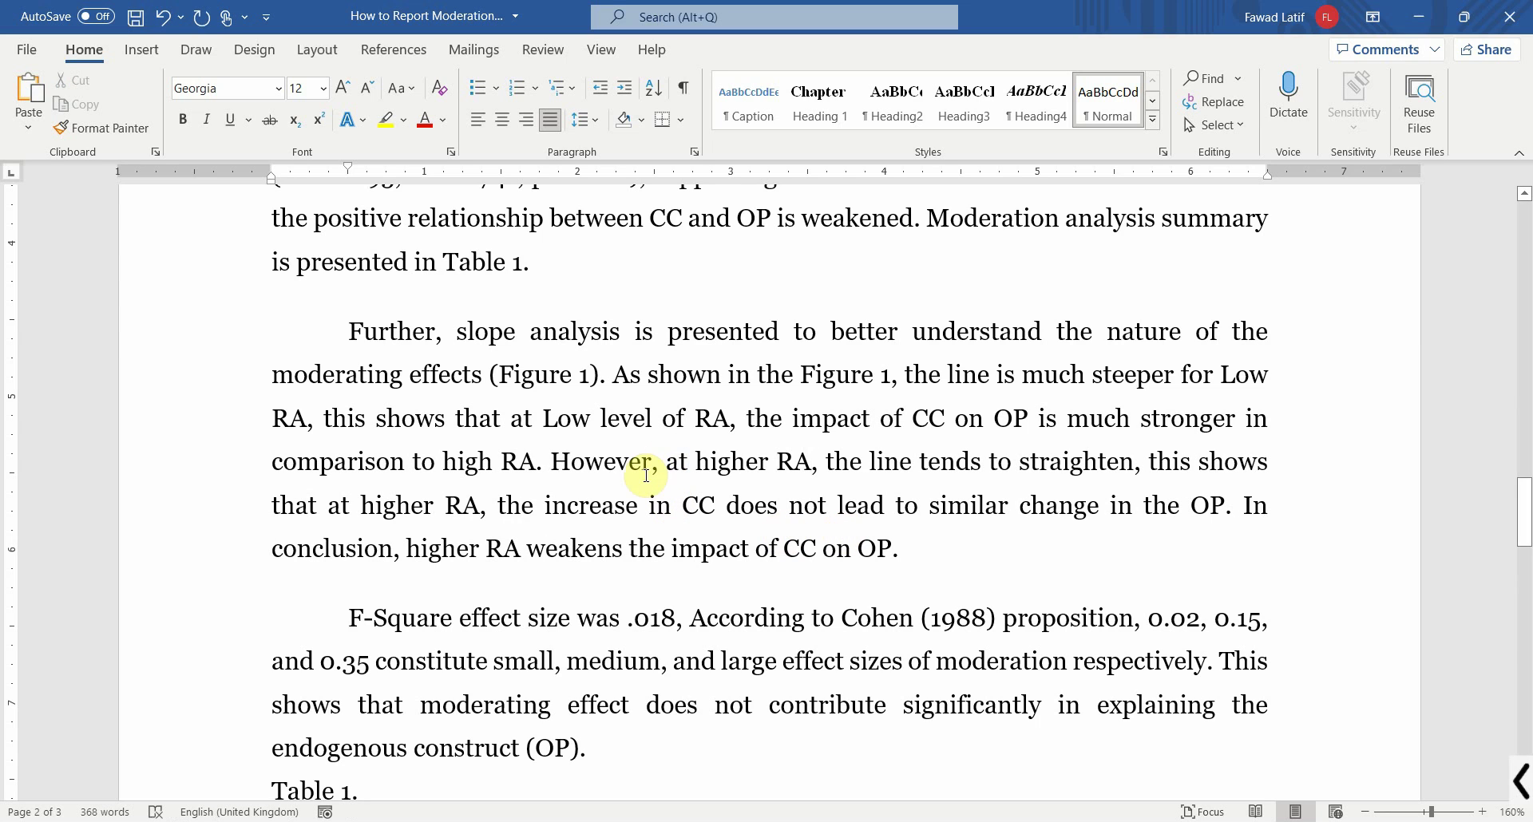
# Check the slope analysis statements about higher RA against the Figure 1 chart and read through the paragraph's conclusion
pyautogui.moveTo(557, 462); pyautogui.dragTo(1123, 461)
pyautogui.moveTo(1525, 507); pyautogui.dragTo(1525, 683)
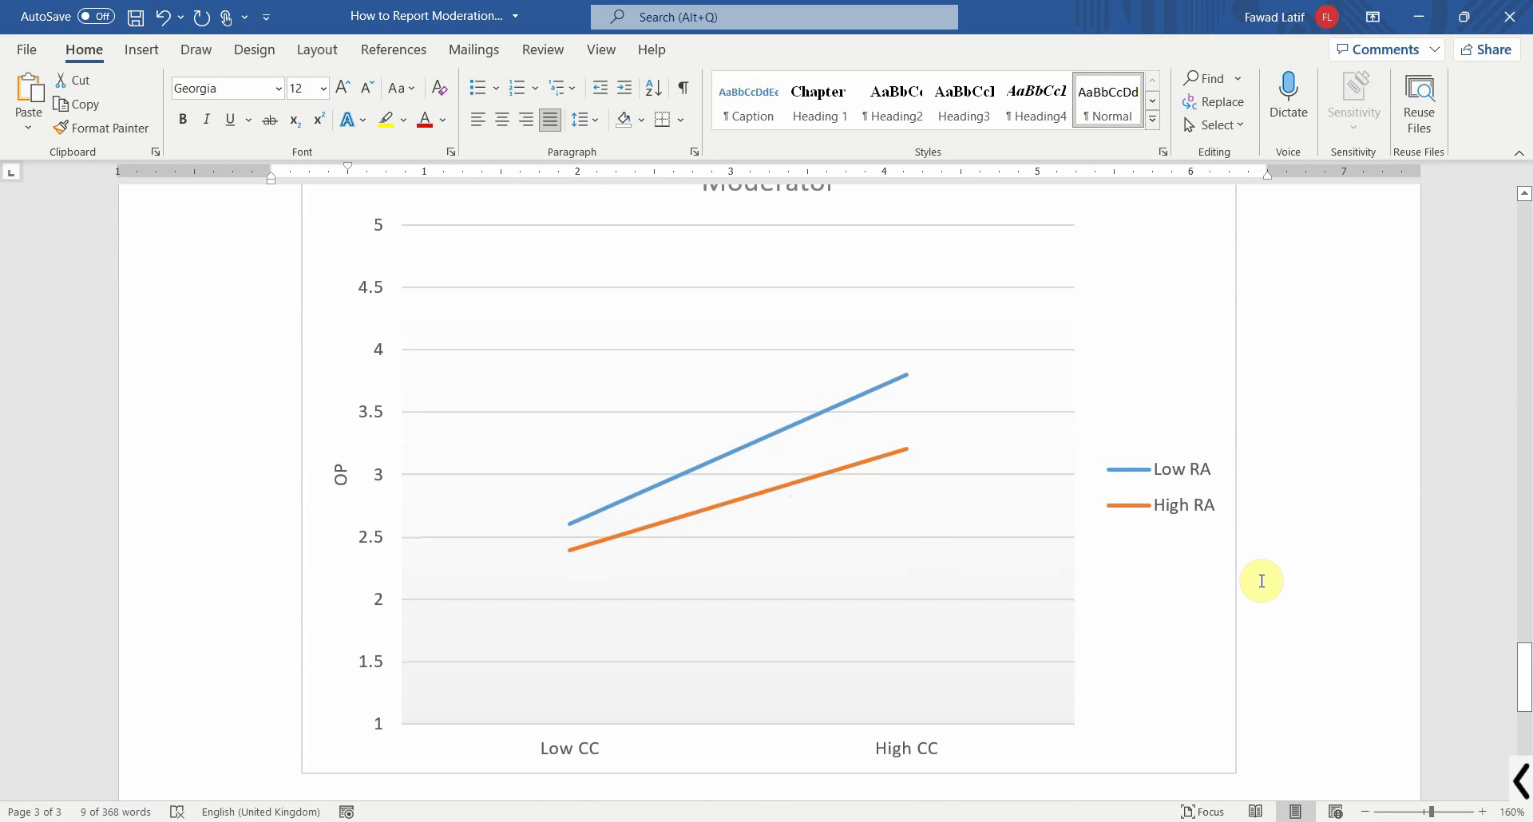
pyautogui.moveTo(1525, 683); pyautogui.dragTo(1525, 519)
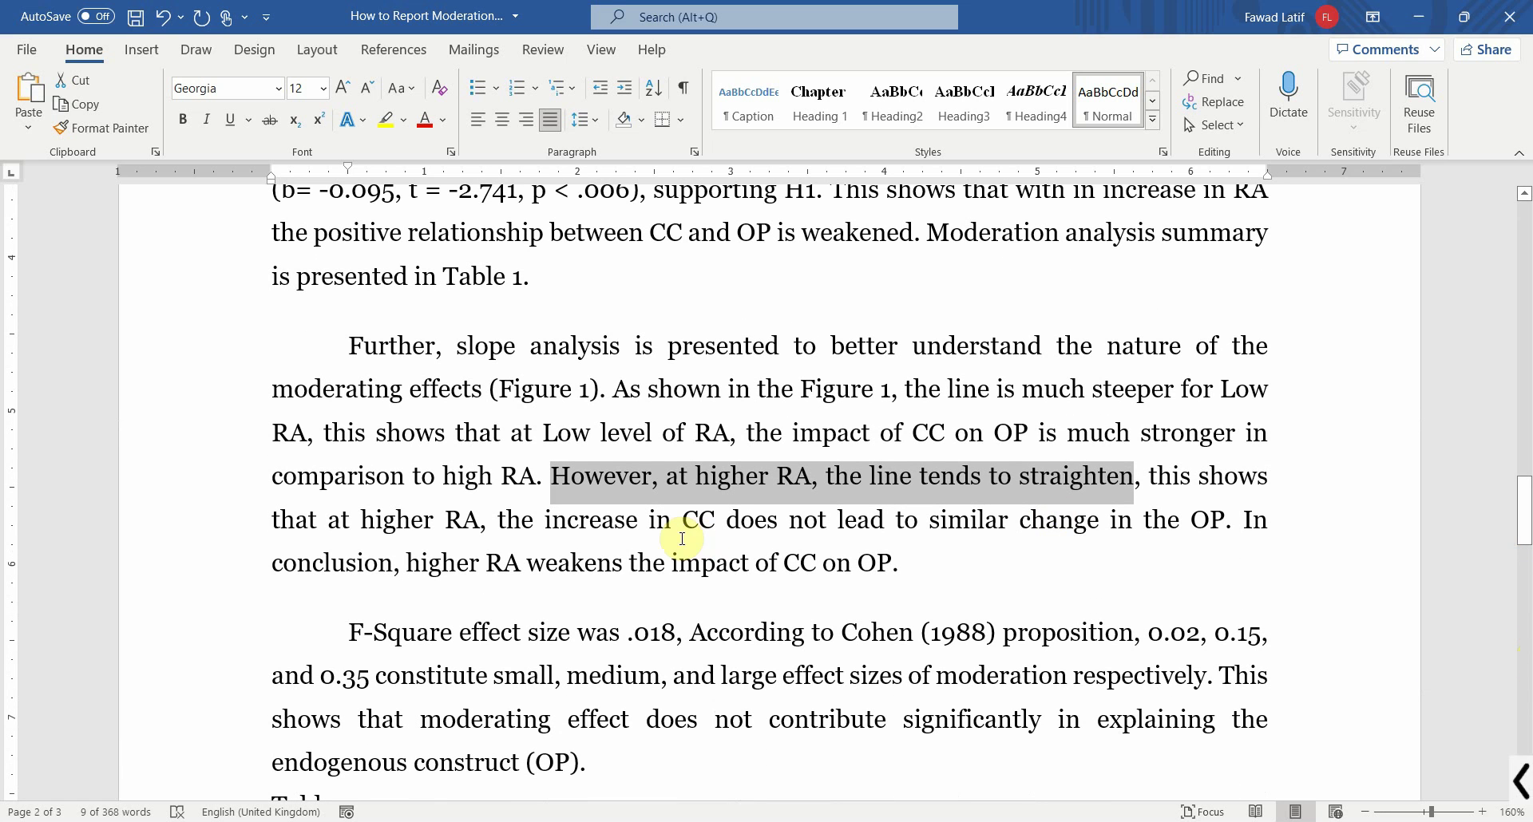
pyautogui.moveTo(363, 521); pyautogui.dragTo(937, 523)
pyautogui.moveTo(974, 523); pyautogui.dragTo(1209, 523)
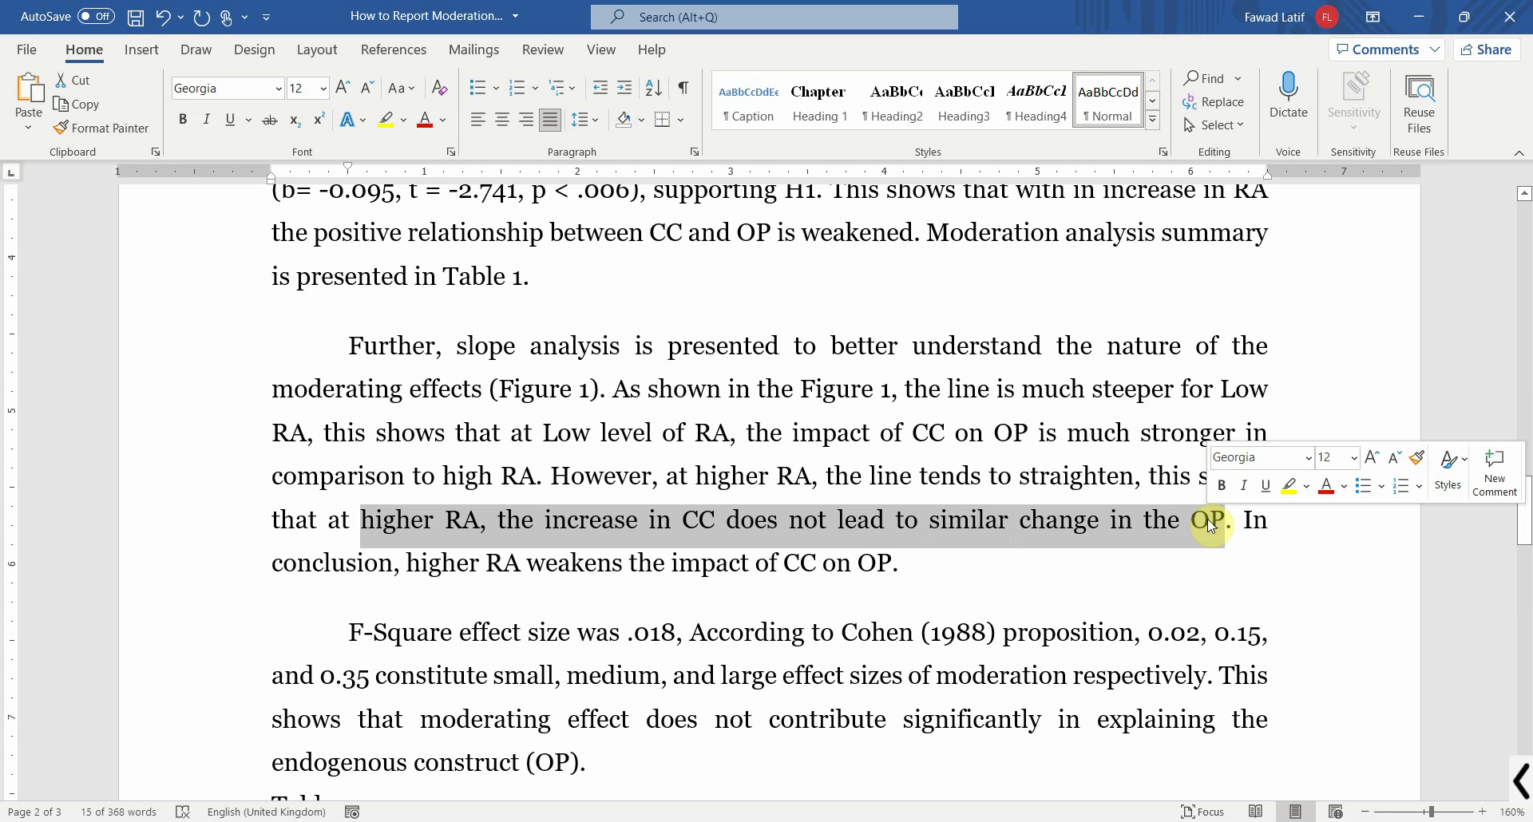
pyautogui.moveTo(1243, 520); pyautogui.dragTo(900, 567)
pyautogui.click(904, 568)
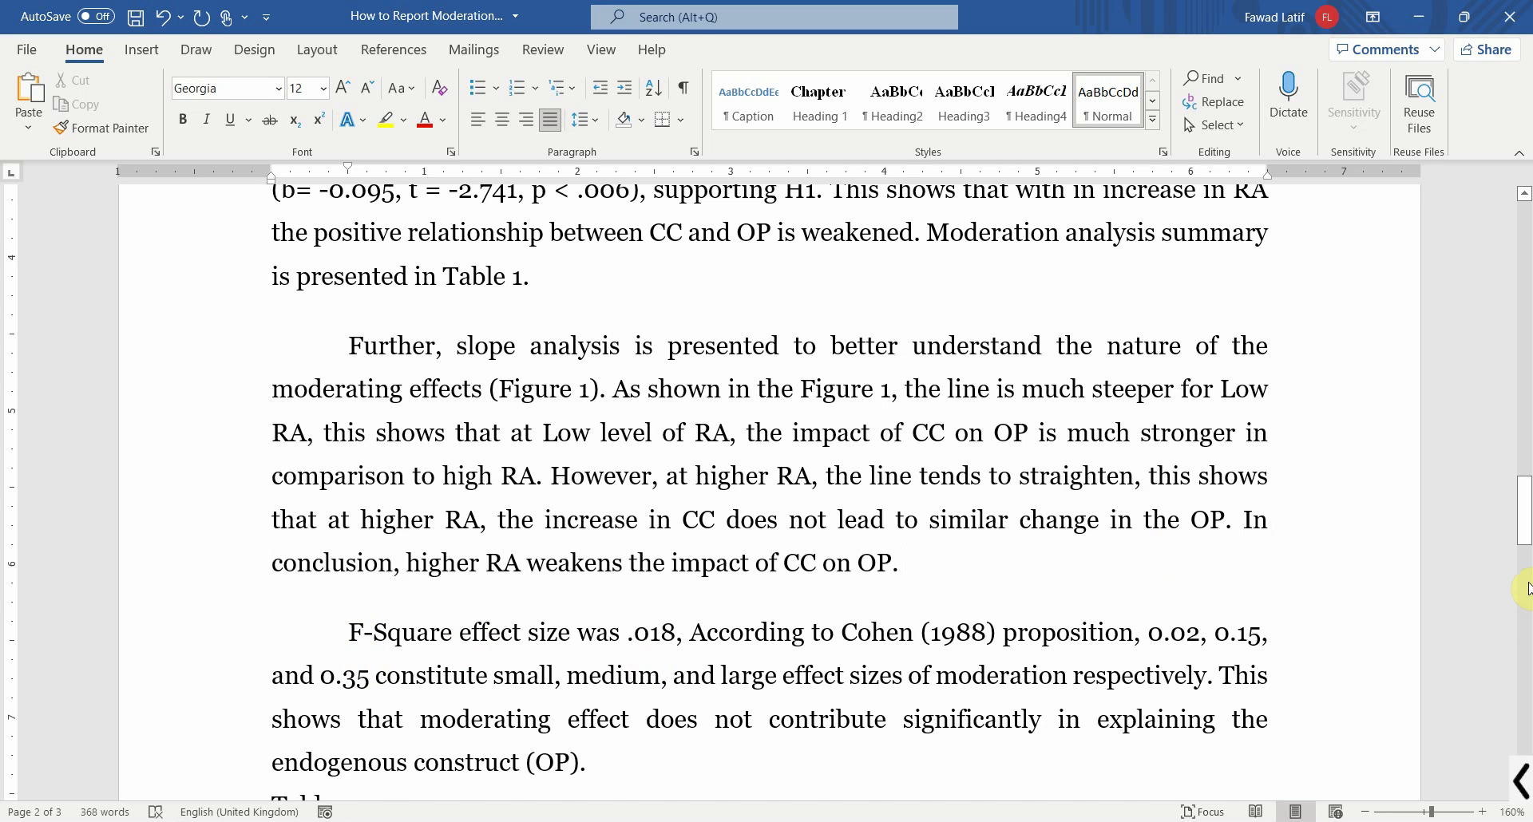
# Copy the f² effect size formula picture from the Ingredients section into Excel's Book1 and place it around columns F to H, rows 4 to 7
pyautogui.moveTo(1526, 528); pyautogui.dragTo(1525, 271)
pyautogui.click(838, 519)
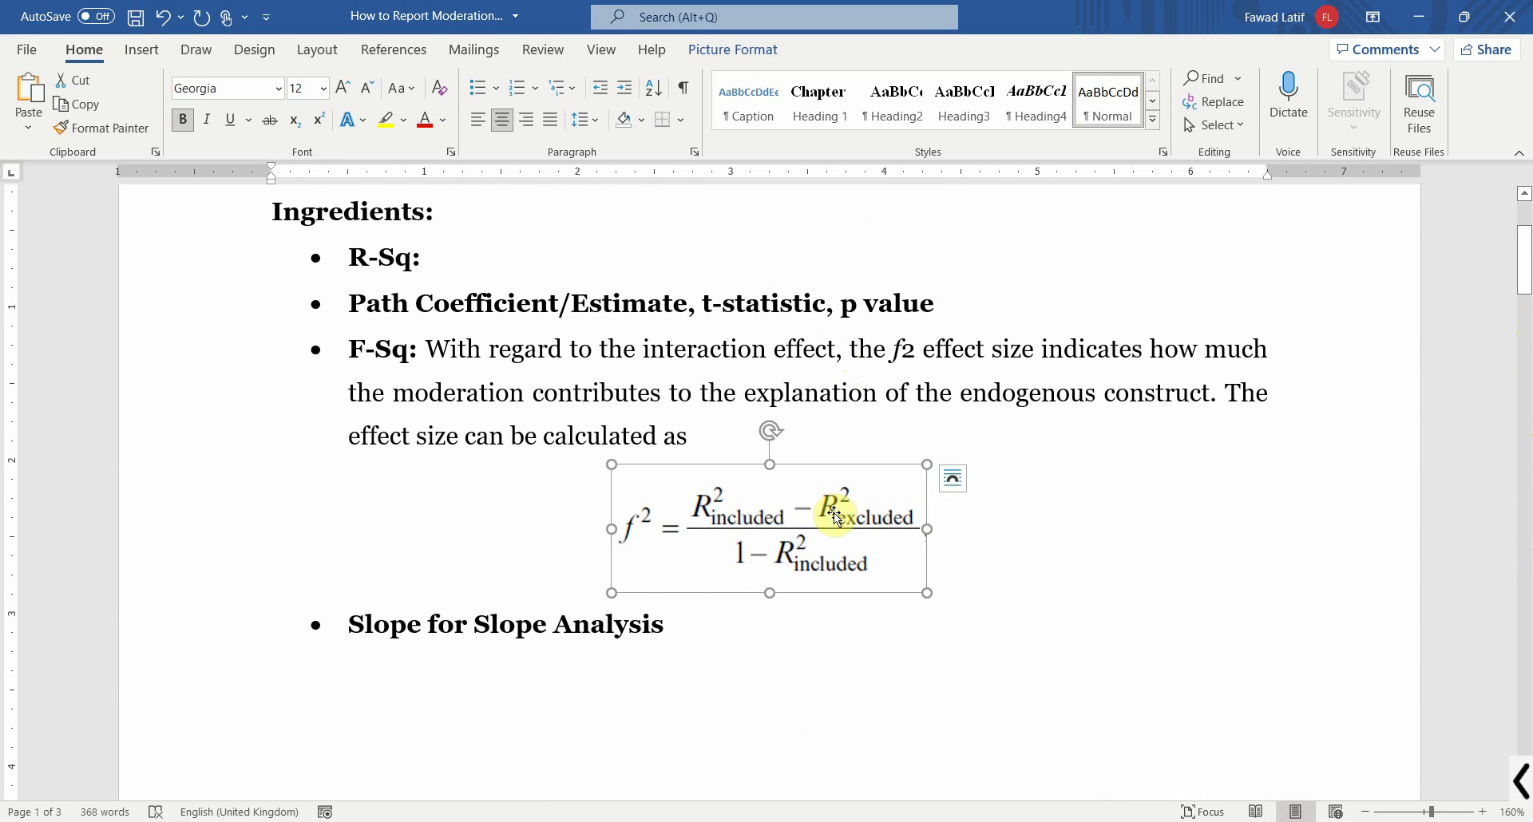
pyautogui.moveTo(1198, 795)
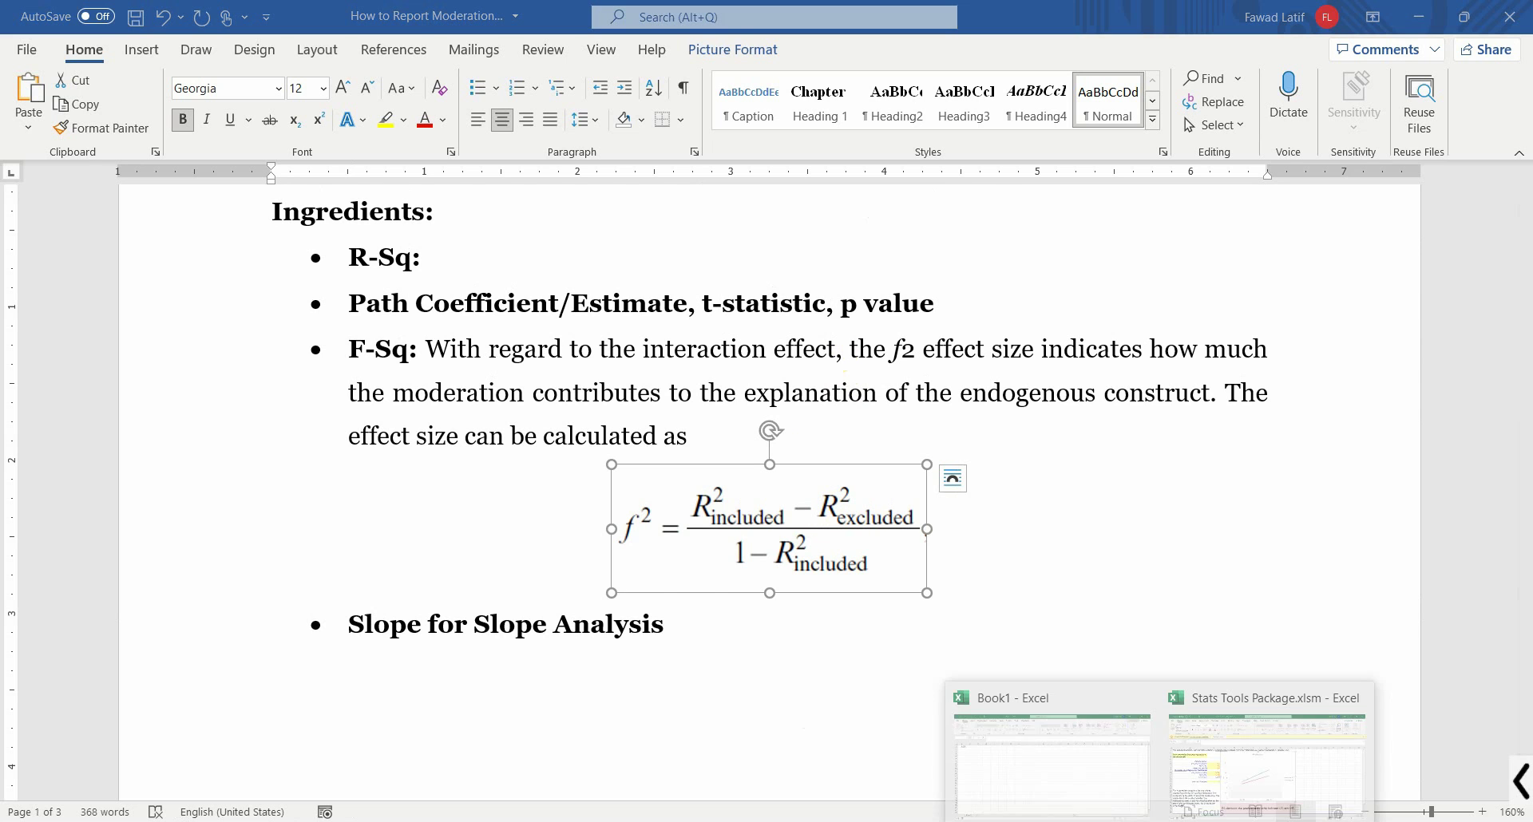
pyautogui.click(1009, 748)
pyautogui.click(559, 441)
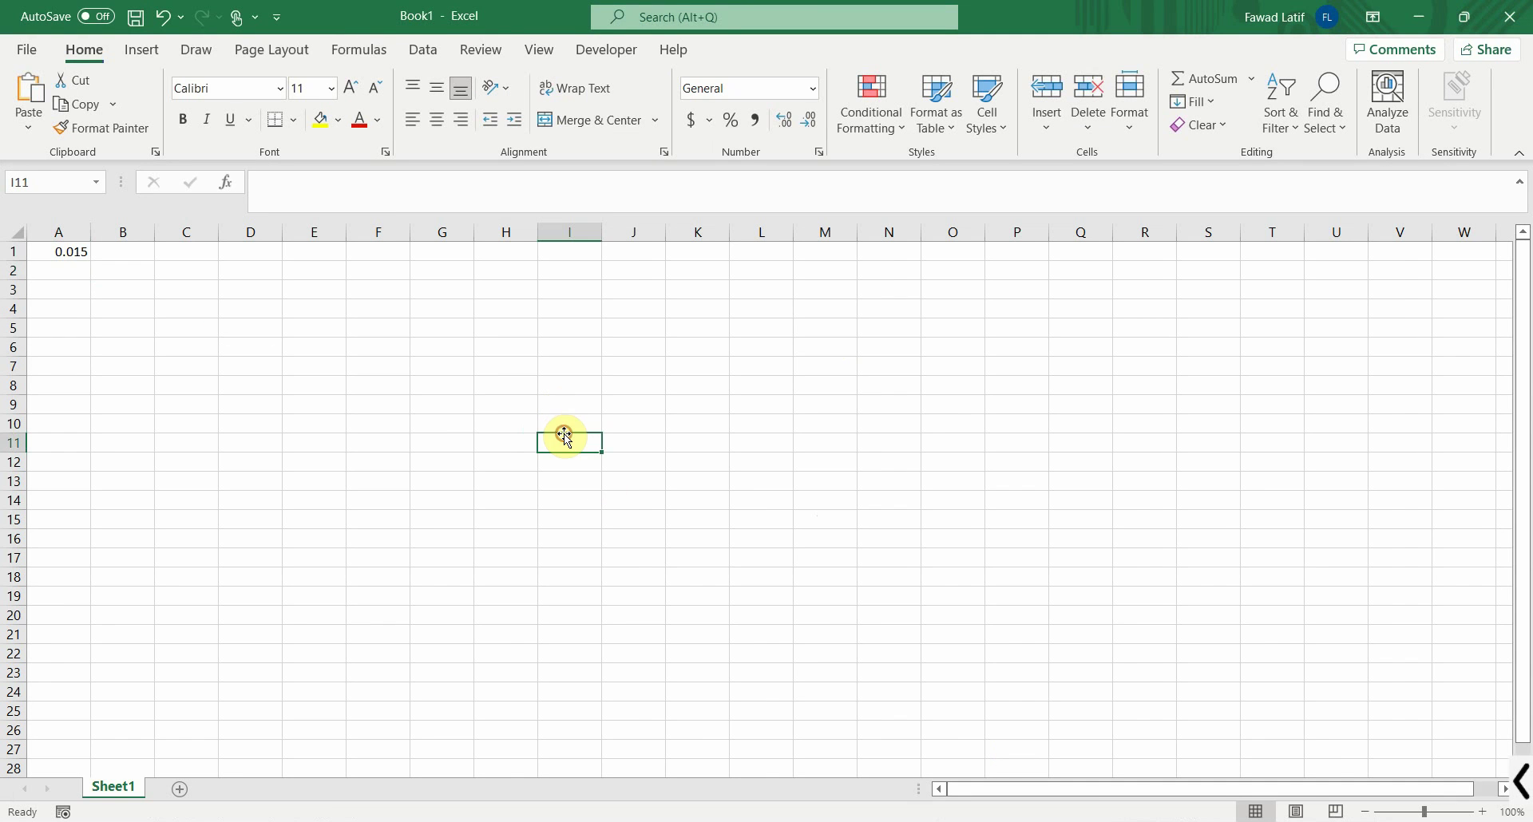
pyautogui.hotkey('ctrl', 'v')
pyautogui.moveTo(565, 438); pyautogui.dragTo(438, 332)
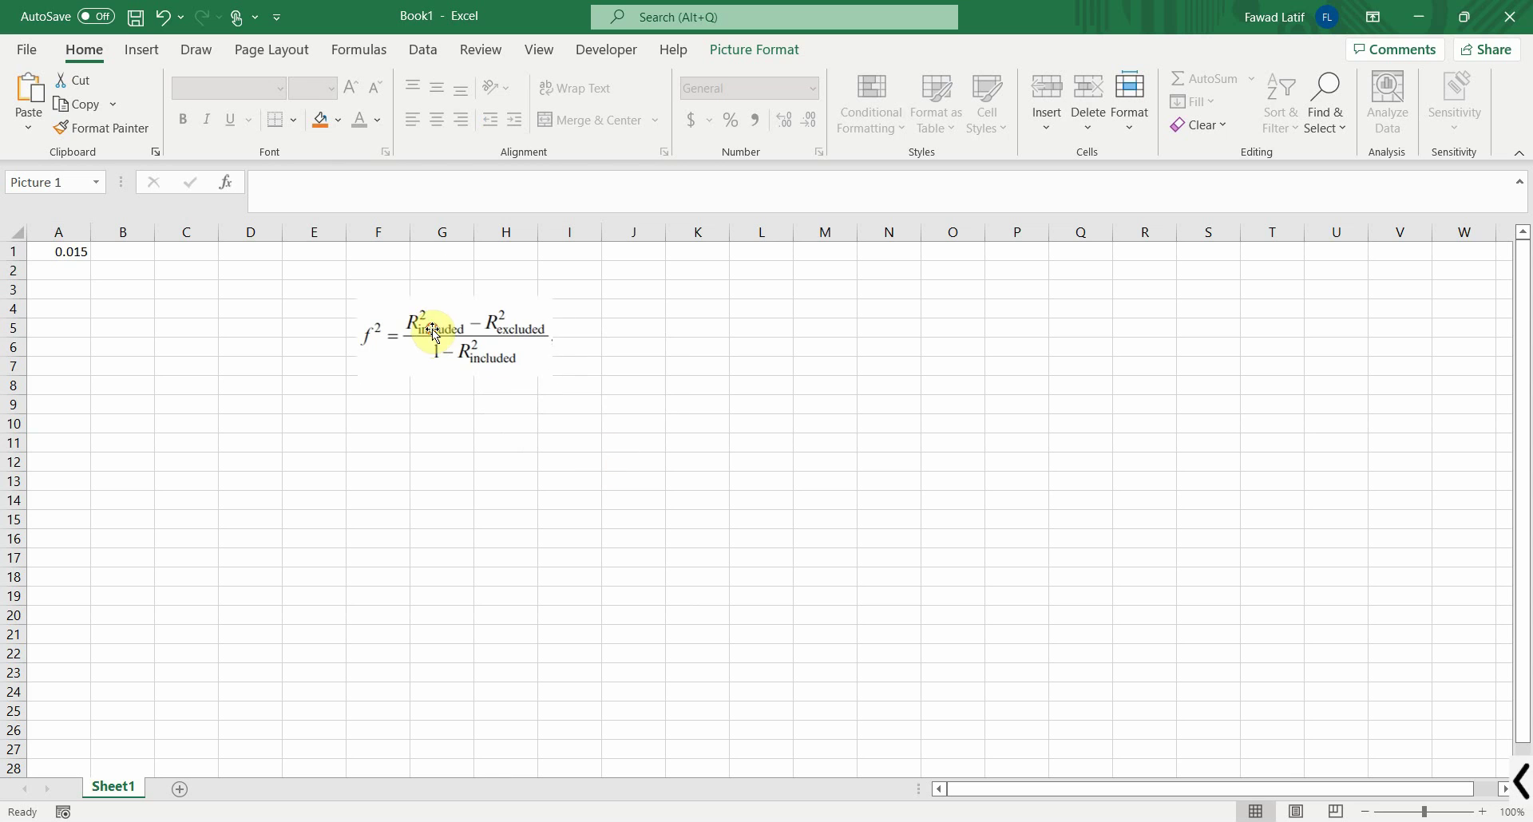
# Label cell E10 as f-sq and begin a formula in cell F10
pyautogui.click(359, 420)
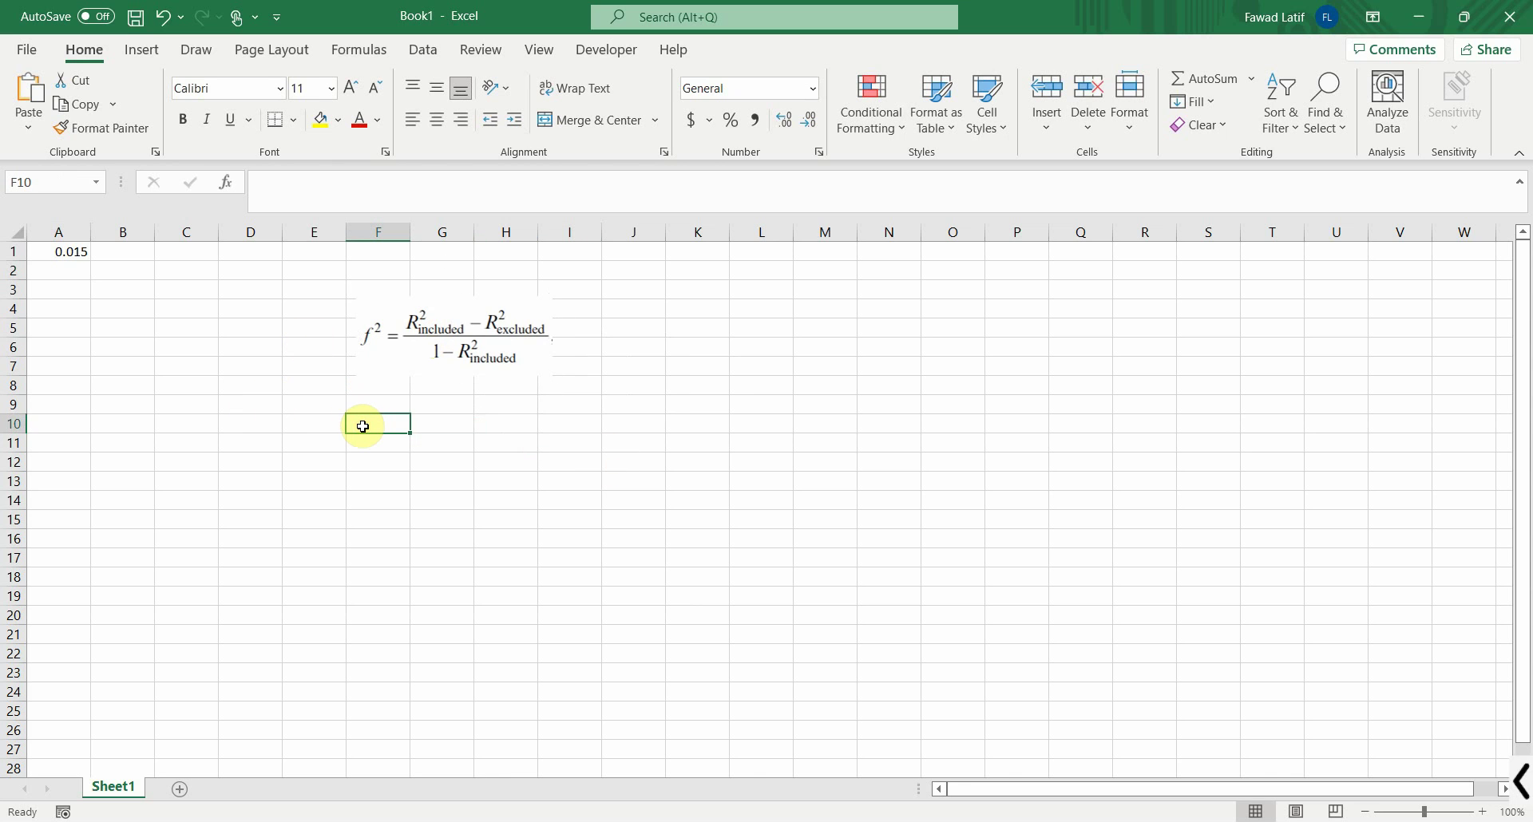
pyautogui.click(301, 418)
pyautogui.write('f-sq')
pyautogui.press('Return')
pyautogui.click(301, 418)
pyautogui.press('Right')
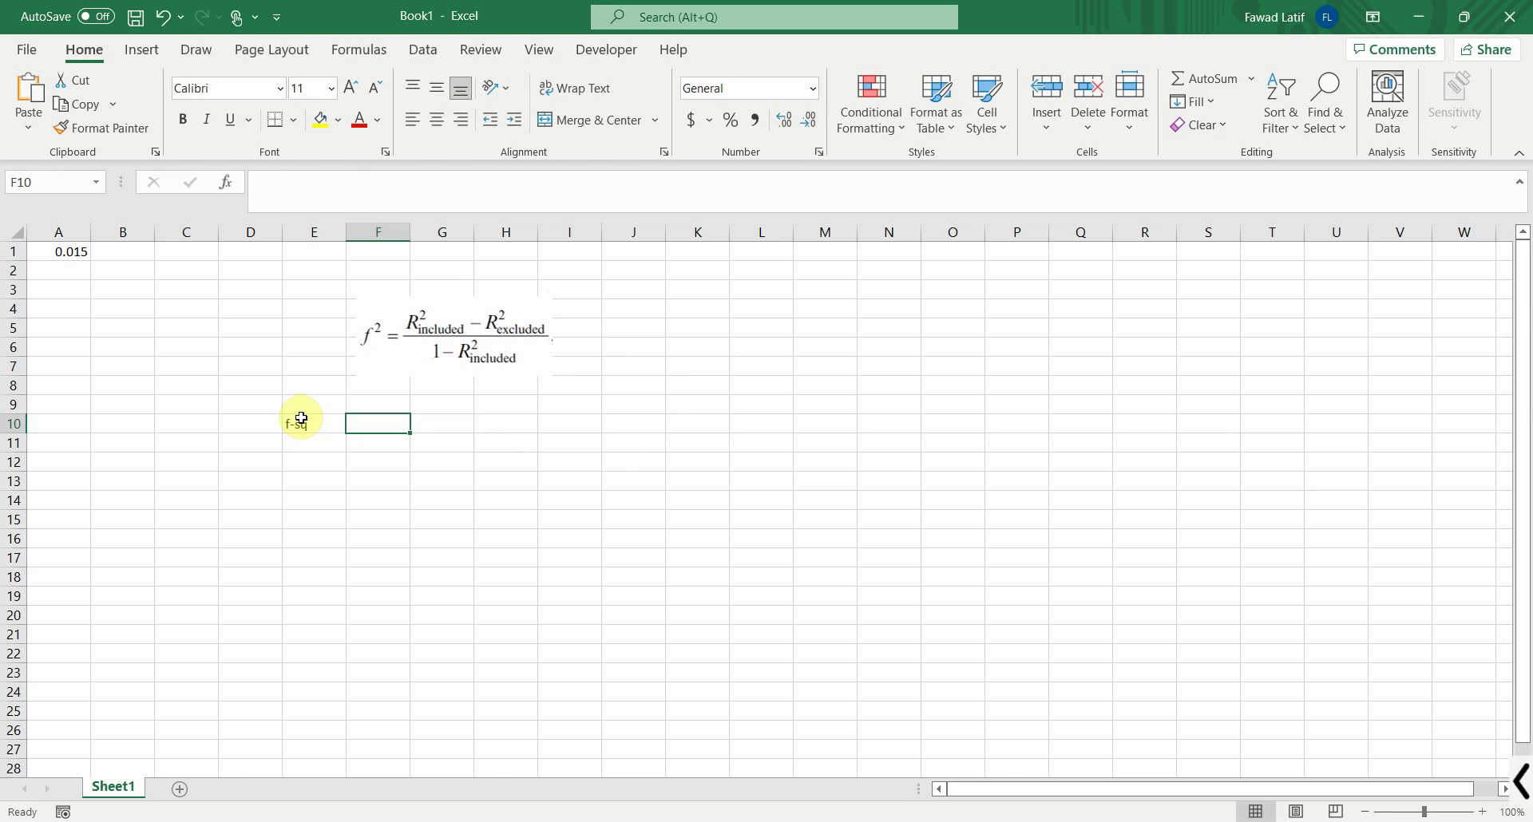
pyautogui.write('=')
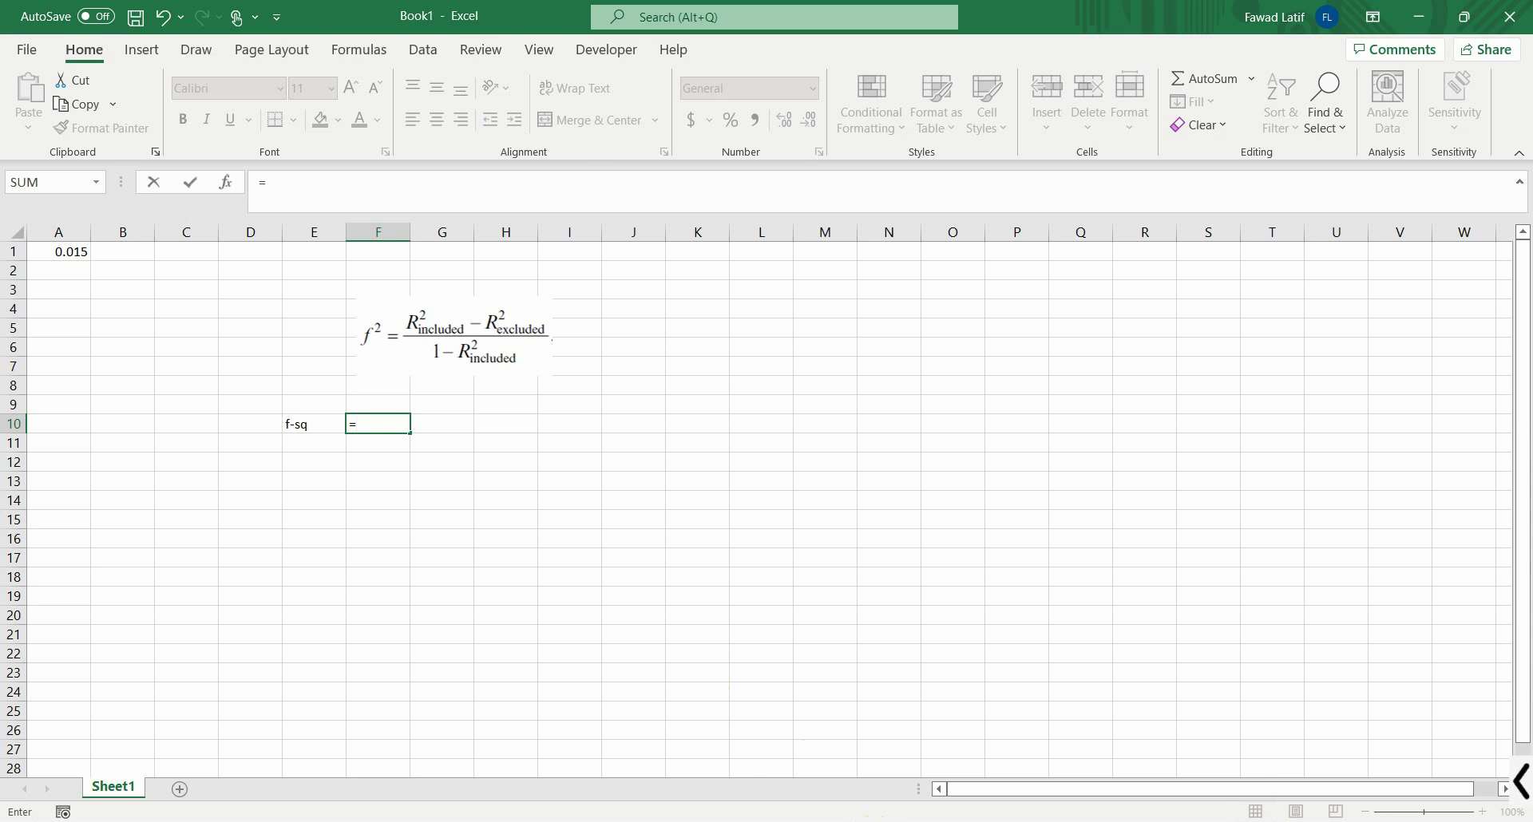
# Look up the R Square values of both models in the SPSS Model Summary table and return to Book1
pyautogui.moveTo(982, 816)
pyautogui.click(1022, 778)
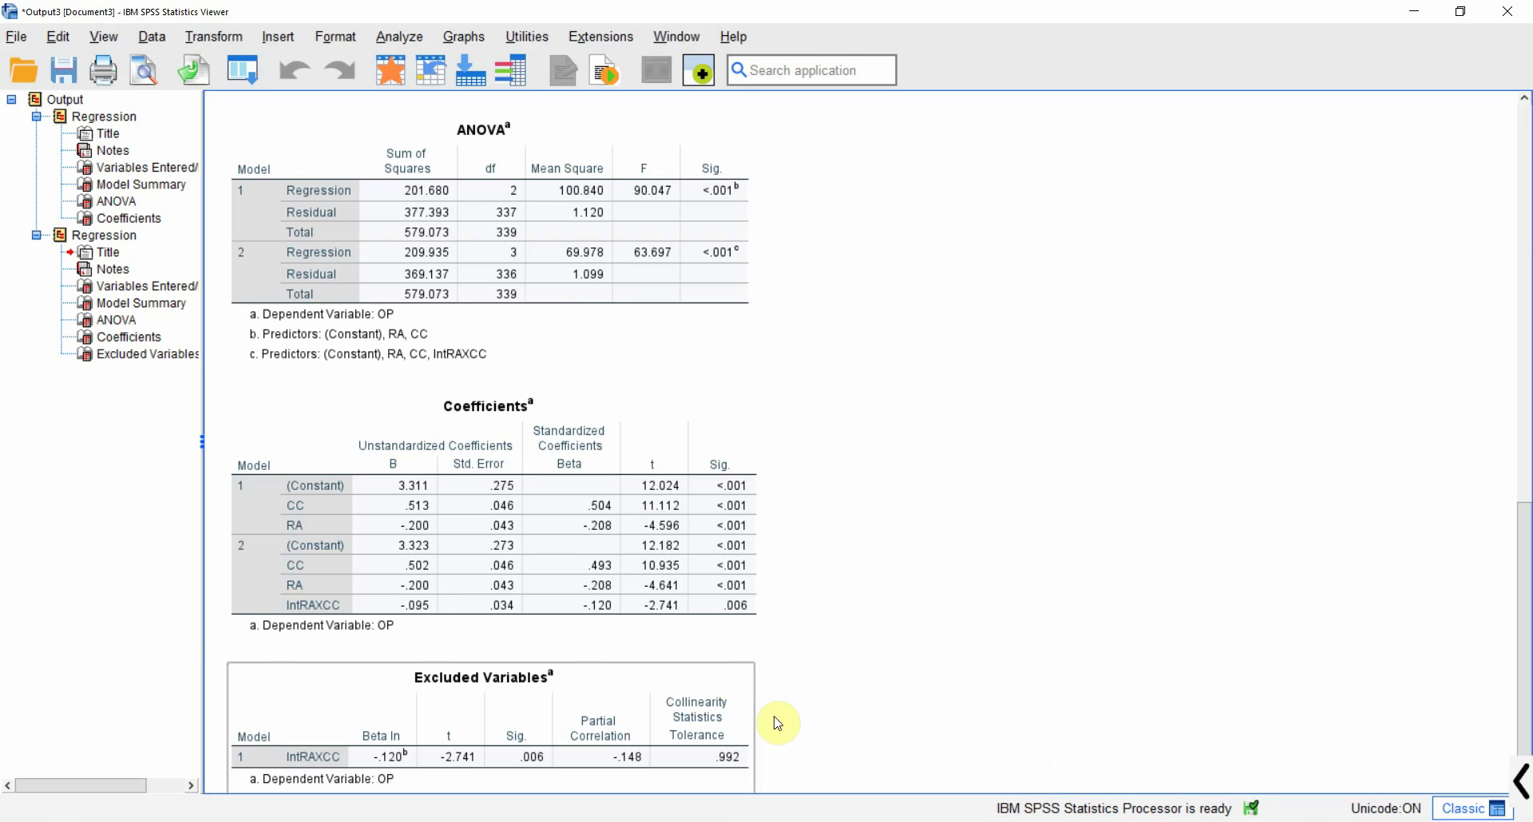
pyautogui.click(386, 383)
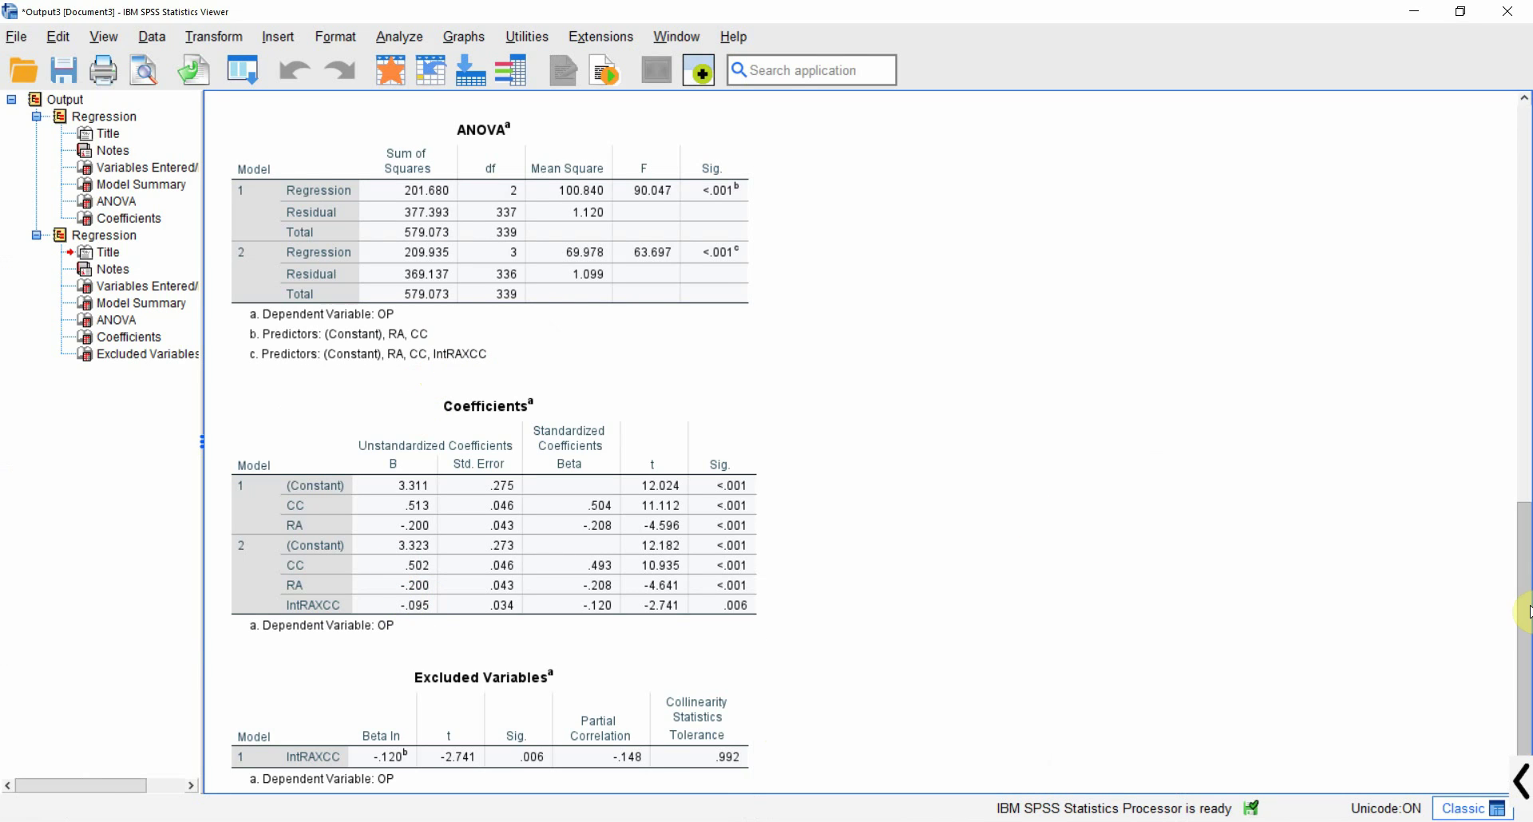
pyautogui.scroll(5, 1523, 613)
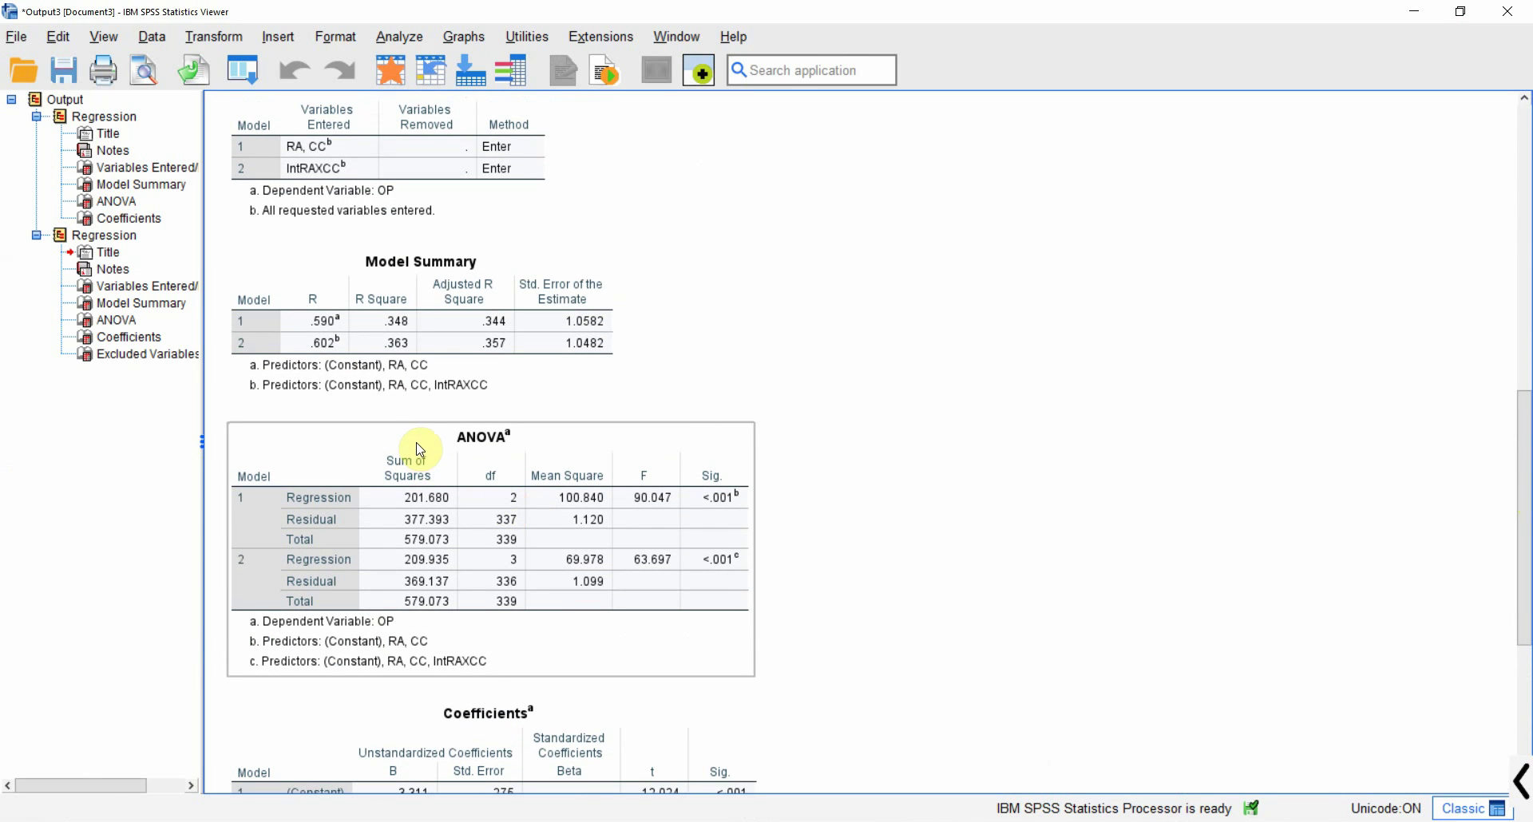
pyautogui.press('Down')
pyautogui.click(1041, 695)
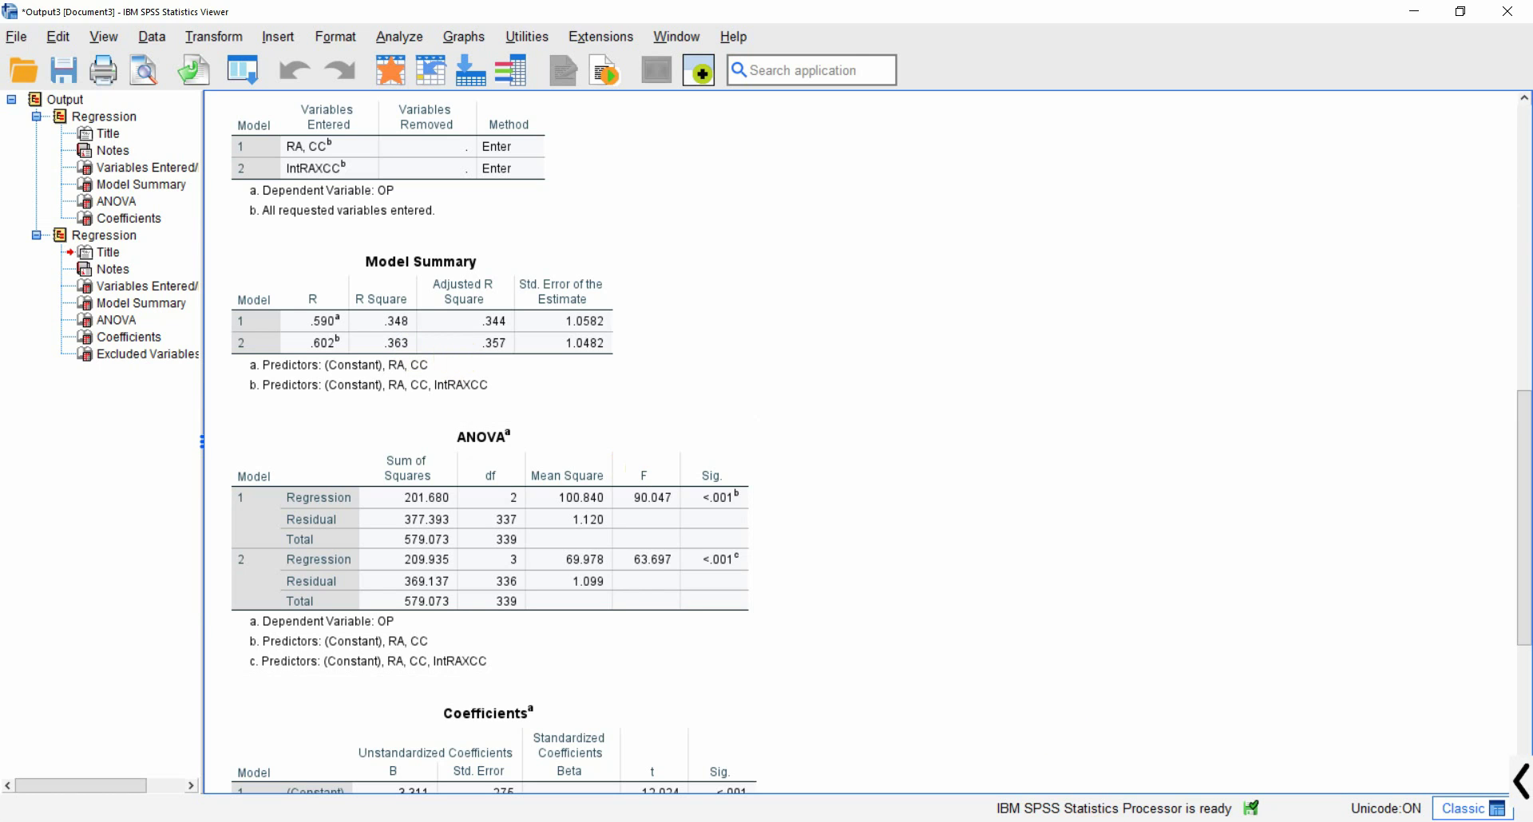
pyautogui.click(1266, 751)
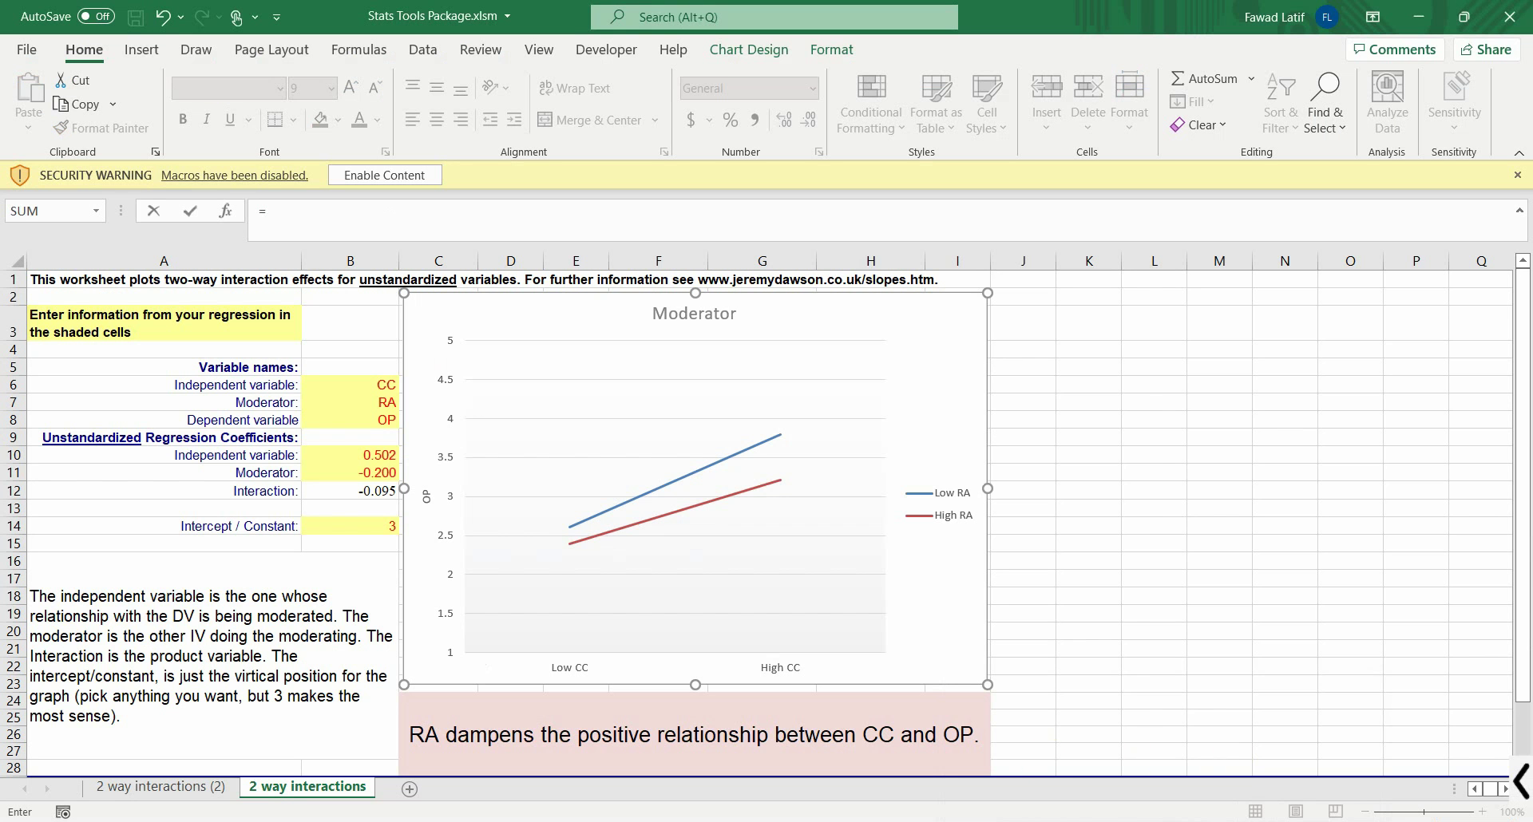
pyautogui.click(1046, 779)
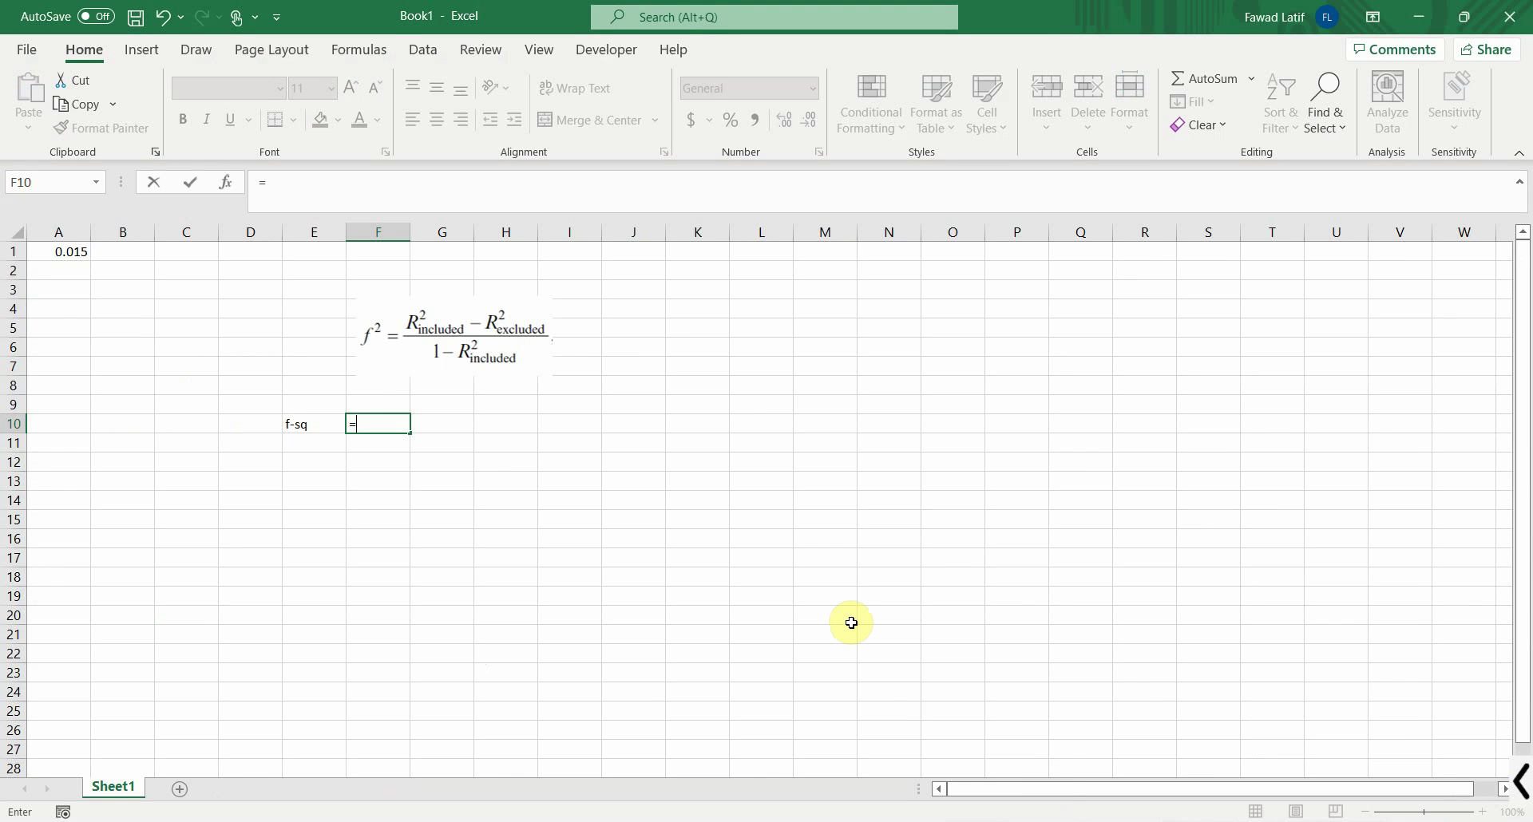
# Complete the f-square formula in cell F10 as =(0.363-0.348)/(1-0.363)
pyautogui.write('63-0.348')
pyautogui.click(485, 171)
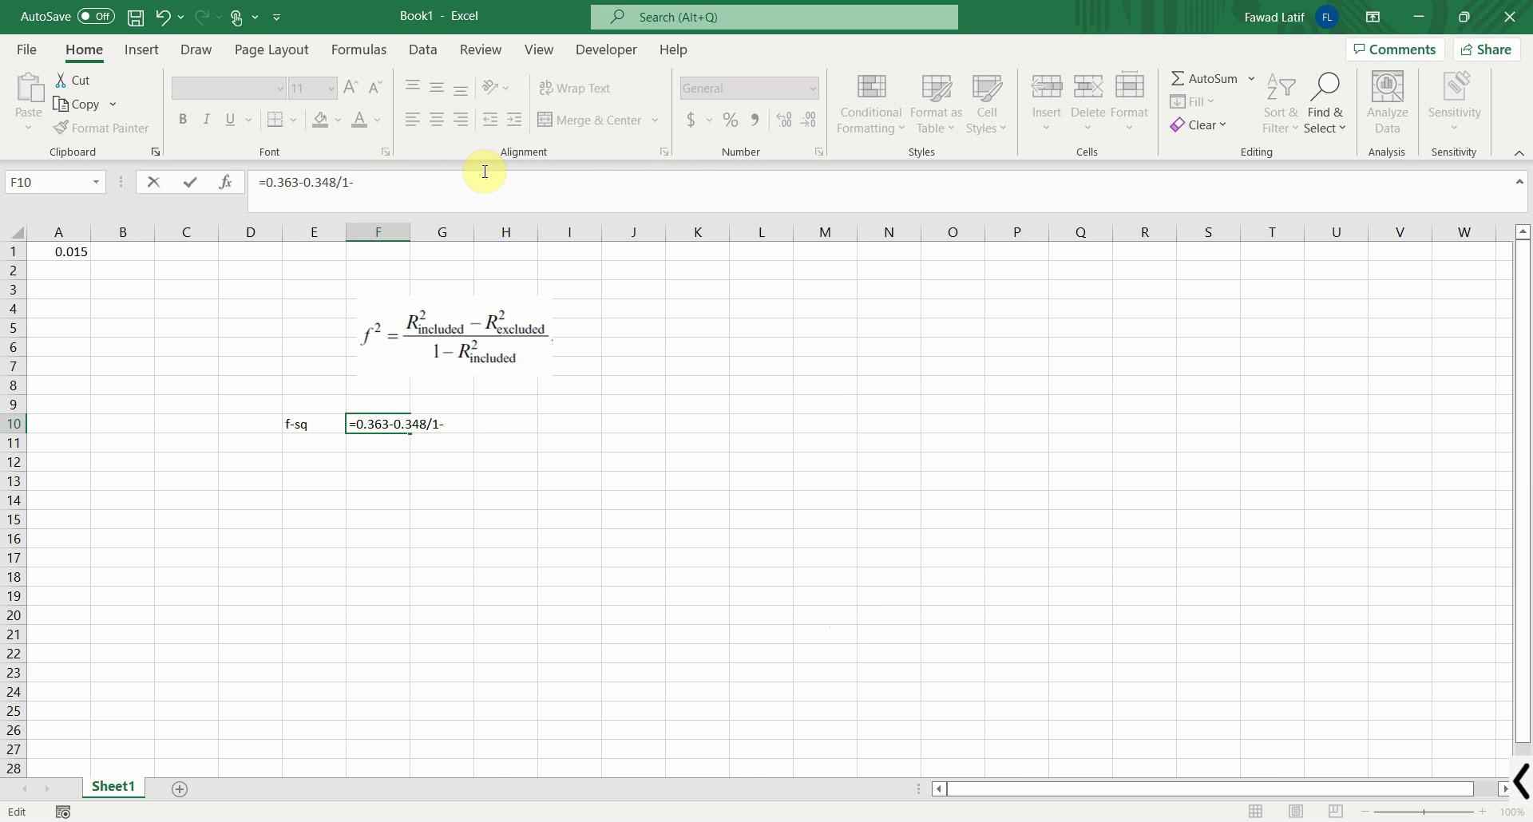
pyautogui.write('/1-0.363')
pyautogui.write('(')
pyautogui.write('(')
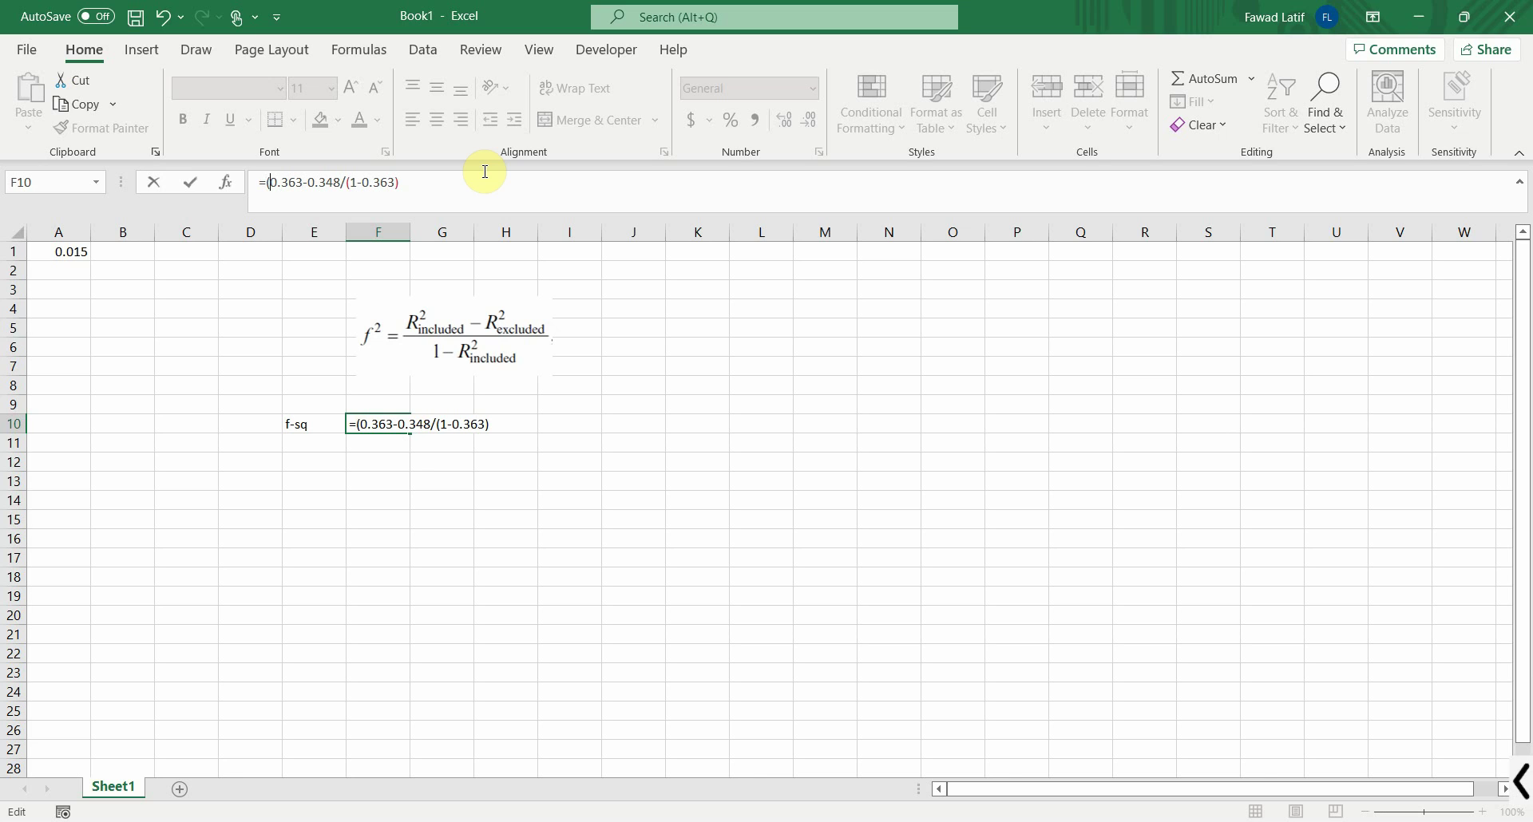
pyautogui.write(')')
pyautogui.press('Return')
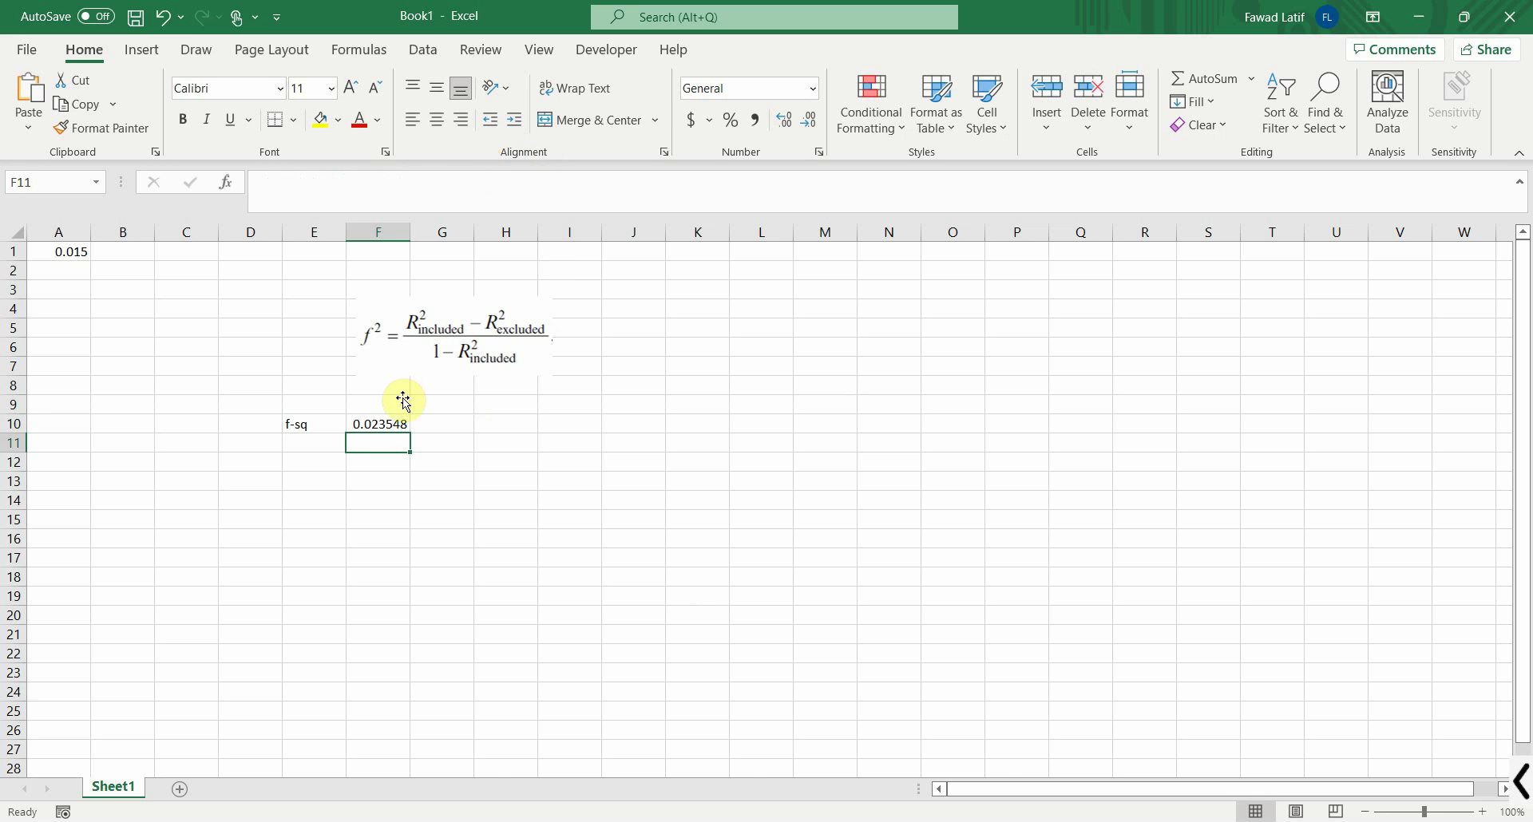
# Switch to the Word report and change the F-Square effect size in the paragraph above Table 1 to .02
pyautogui.hotkey('alt', 'Tab')
pyautogui.scroll(-2, 1525, 559)
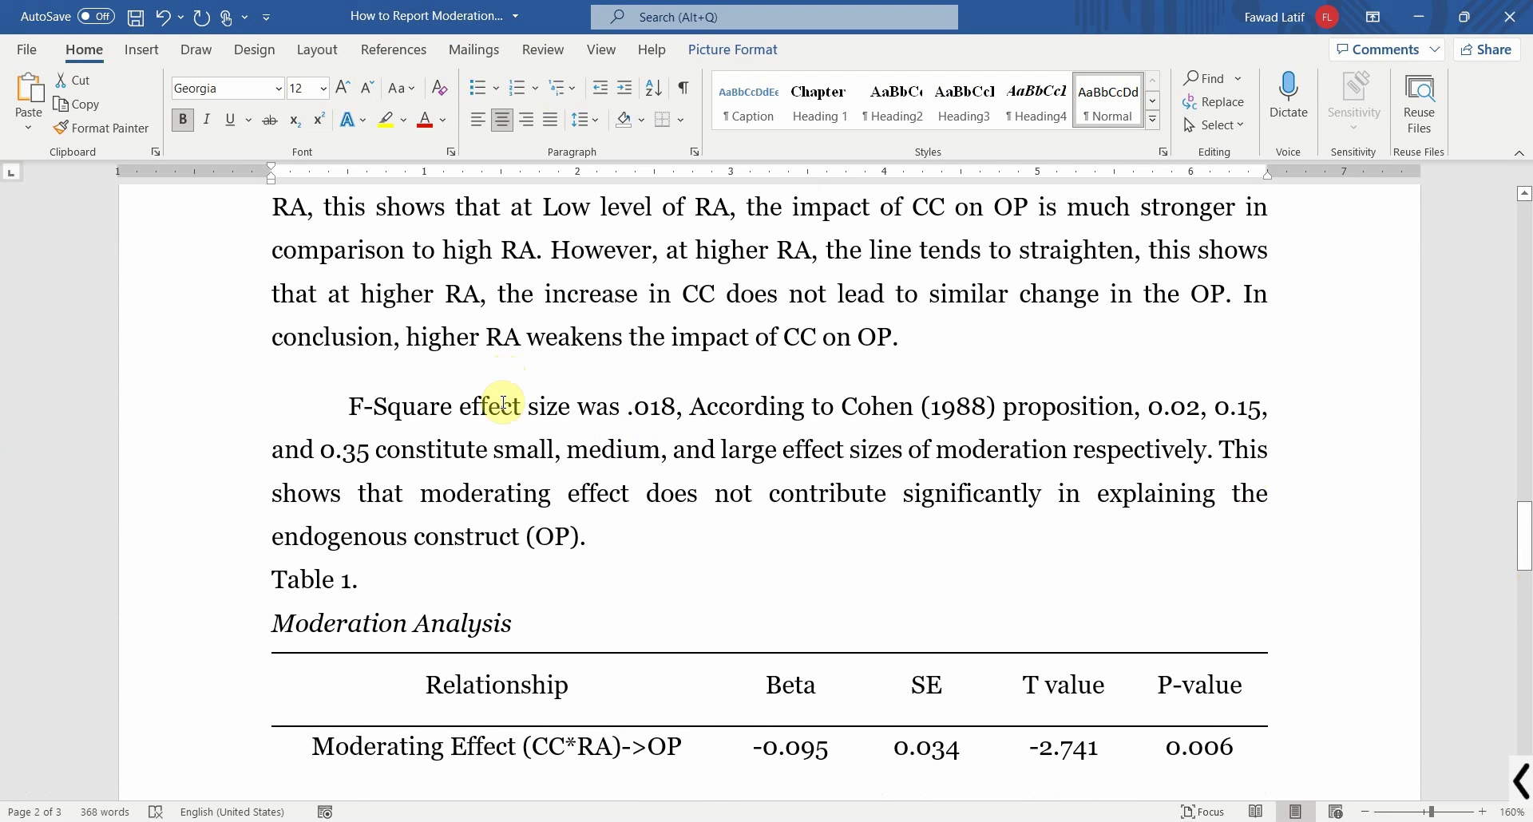
pyautogui.click(654, 421)
pyautogui.moveTo(656, 424)
pyautogui.mouseDown()
pyautogui.moveTo(671, 427)
pyautogui.moveTo(658, 432)
pyautogui.mouseUp()
pyautogui.write('2')
pyautogui.hotkey('shift', 'Right')
pyautogui.press('Delete')
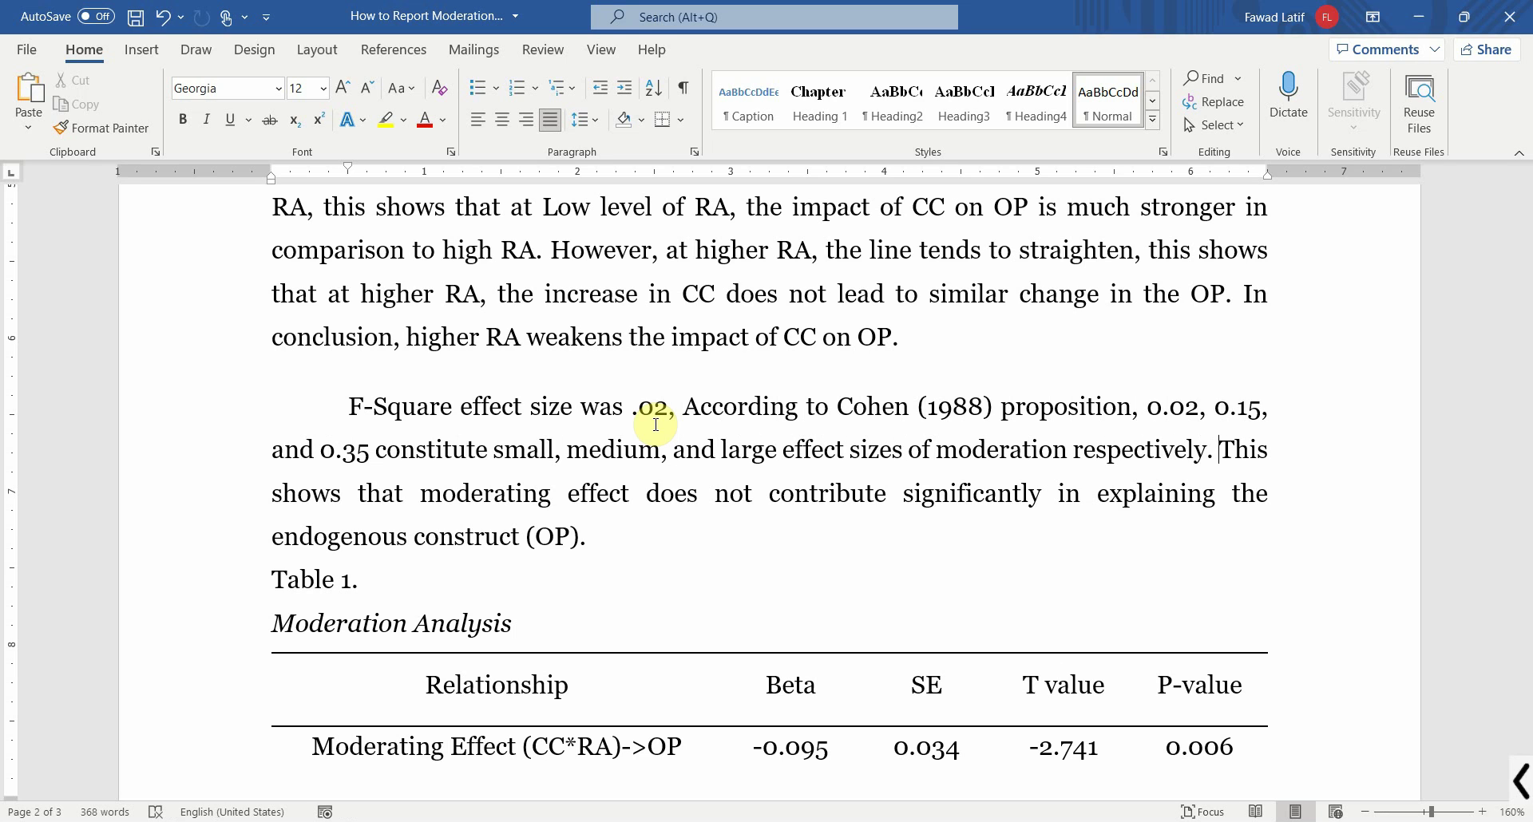
# Select the words "This shows that moderating effect does not" in the F-Square effect size paragraph
pyautogui.hotkey('shift', 'Right')
pyautogui.hotkey('shift', 'Right')
pyautogui.hotkey('shift', 'Right')
pyautogui.hotkey('shift', 'Right')
pyautogui.hotkey('shift', 'Right')
pyautogui.hotkey('shift', 'Right')
pyautogui.hotkey('shift', 'Right')
pyautogui.hotkey('shift', 'Right')
pyautogui.hotkey('shift', 'Right')
pyautogui.hotkey('shift', 'Right')
pyautogui.hotkey('shift', 'Right')
pyautogui.hotkey('shift', 'Right')
pyautogui.hotkey('shift', 'Right')
pyautogui.hotkey('shift', 'Right')
pyautogui.hotkey('shift', 'Right')
pyautogui.hotkey('shift', 'Right')
pyautogui.hotkey('shift', 'Right')
pyautogui.hotkey('shift', 'Right')
pyautogui.hotkey('shift', 'Right')
pyautogui.hotkey('shift', 'Right')
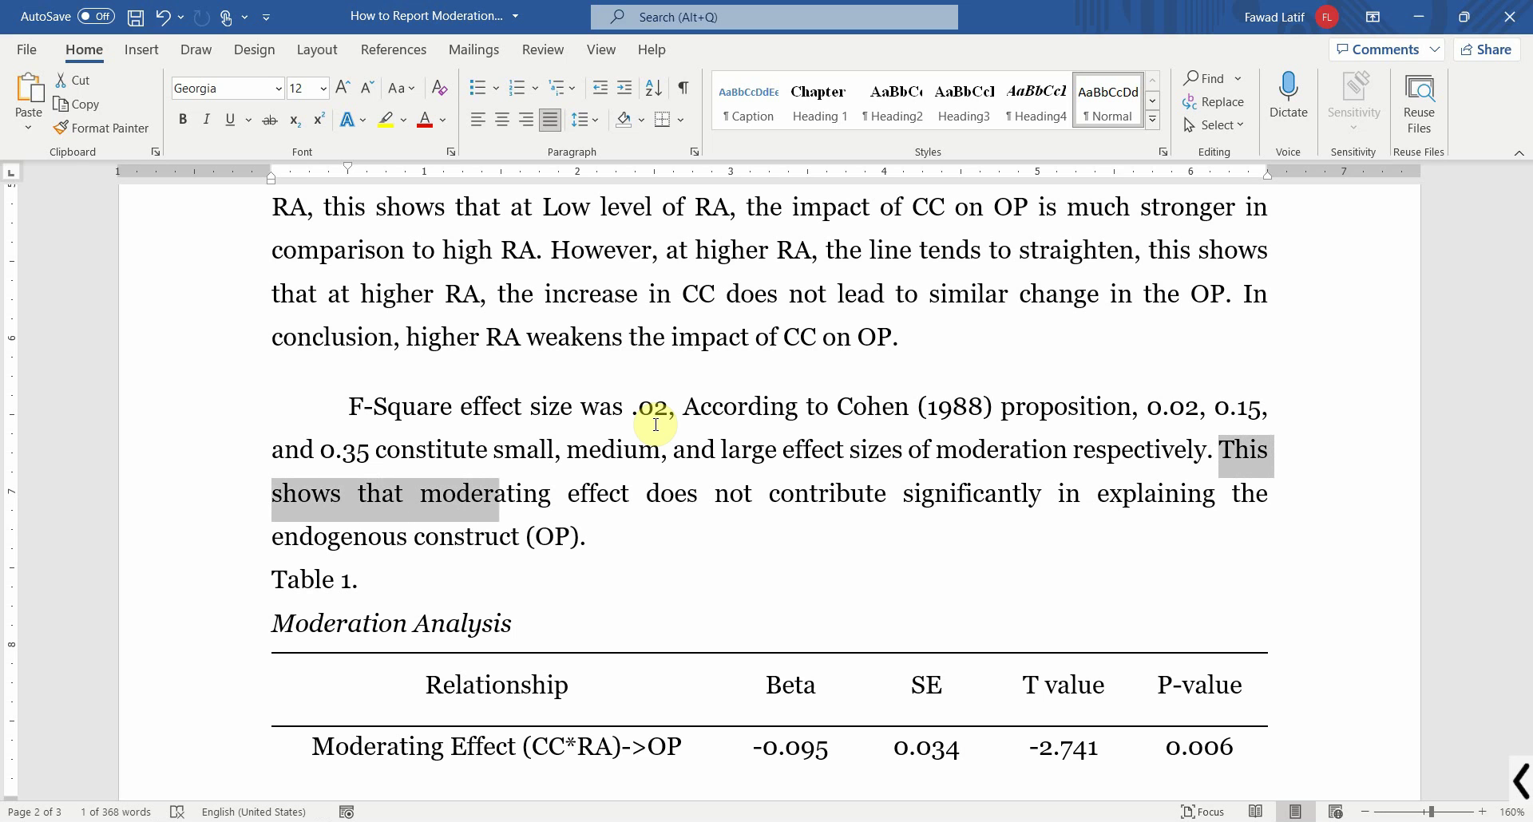
pyautogui.hotkey('shift', 'Right')
pyautogui.hotkey('shift', 'Right')
pyautogui.hotkey('shift', 'Right')
pyautogui.hotkey('shift', 'Right')
pyautogui.hotkey('shift', 'Right')
pyautogui.hotkey('shift', 'Right')
pyautogui.hotkey('shift', 'Right')
pyautogui.hotkey('shift', 'Right')
pyautogui.hotkey('shift', 'Right')
pyautogui.hotkey('shift', 'Right')
pyautogui.hotkey('shift', 'Right')
pyautogui.hotkey('shift', 'Right')
pyautogui.hotkey('shift', 'Right')
pyautogui.hotkey('shift', 'Right')
pyautogui.hotkey('shift', 'Right')
pyautogui.hotkey('shift', 'Right')
pyautogui.hotkey('shift', 'Right')
pyautogui.hotkey('shift', 'Right')
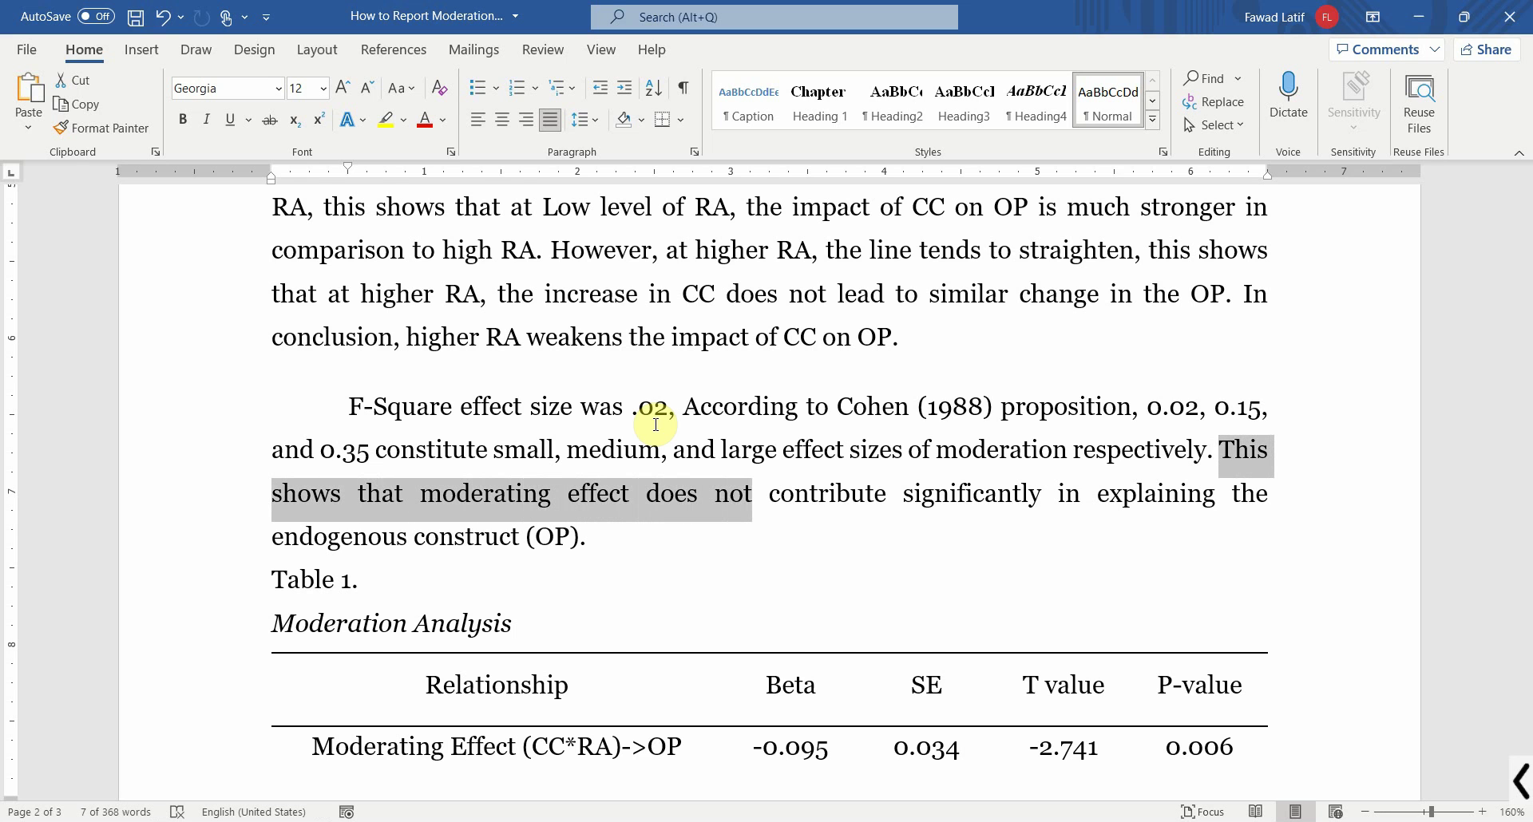